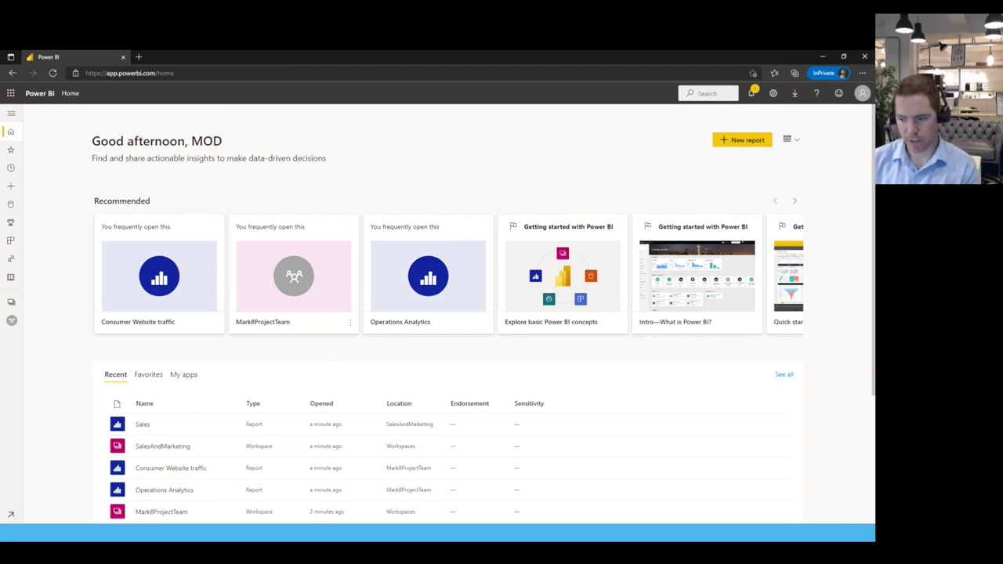
- Switch between the browser and the DEMO slide, then end the slide show on slide 15
key(alt+Tab)
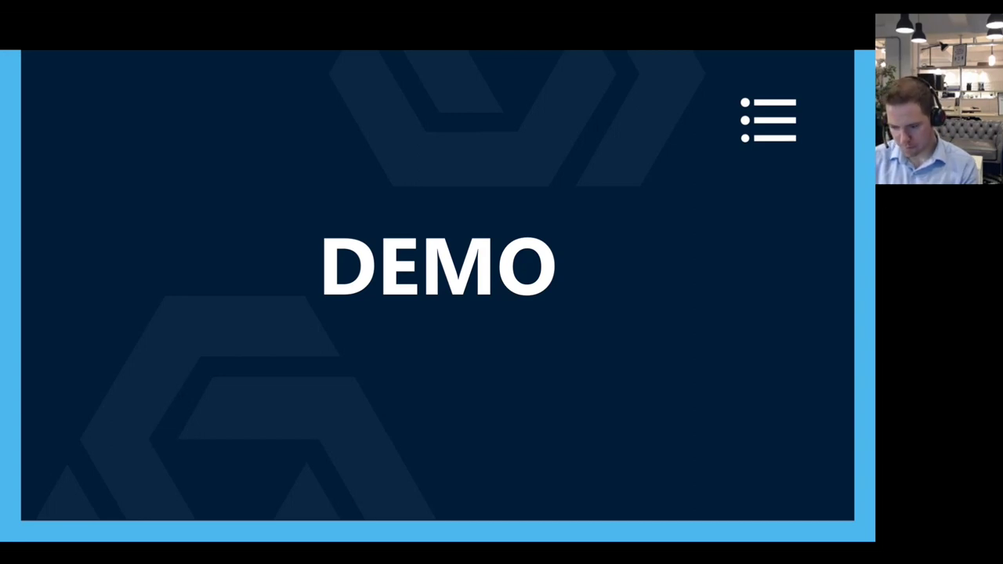
key(alt+Tab)
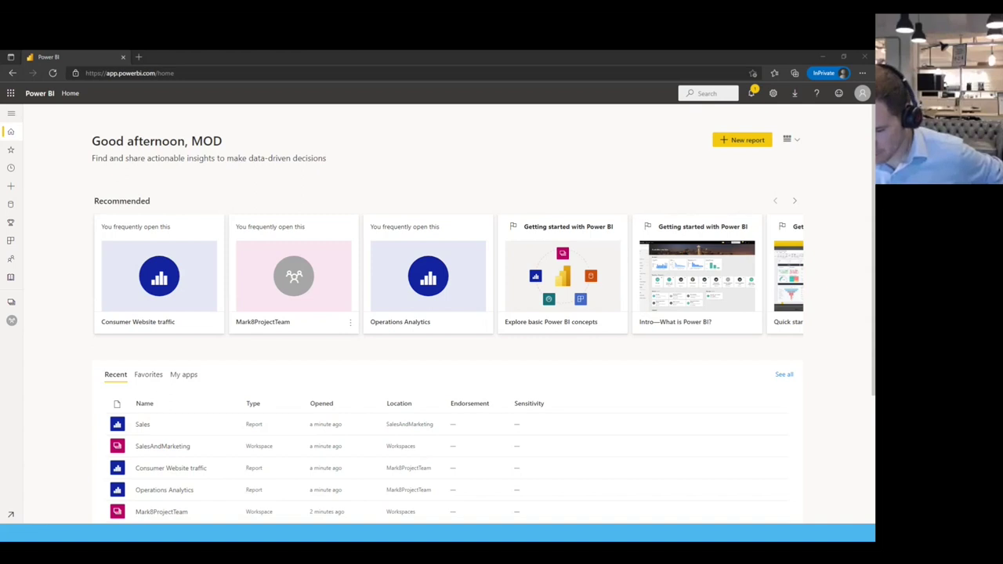
key(alt+Tab)
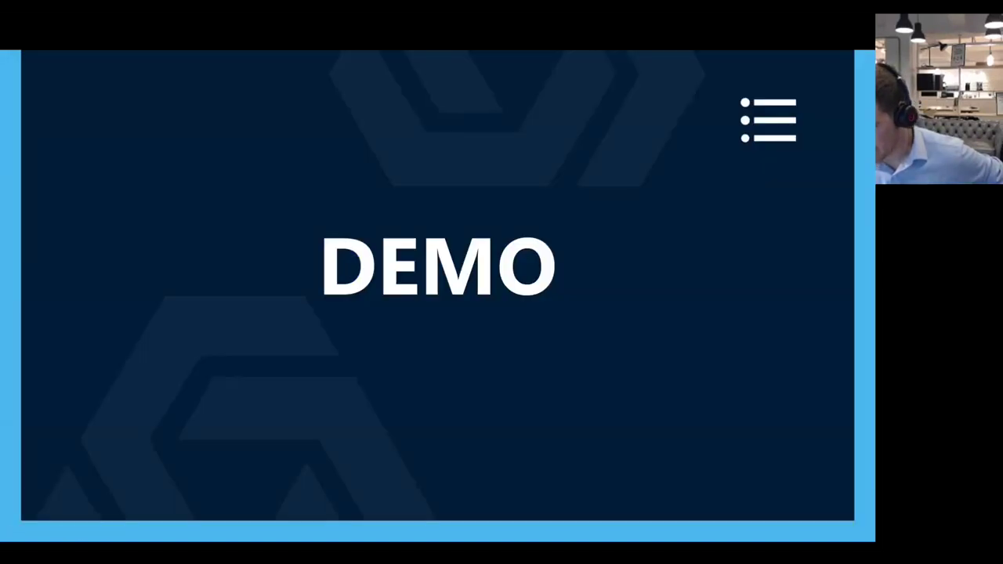
key(Escape)
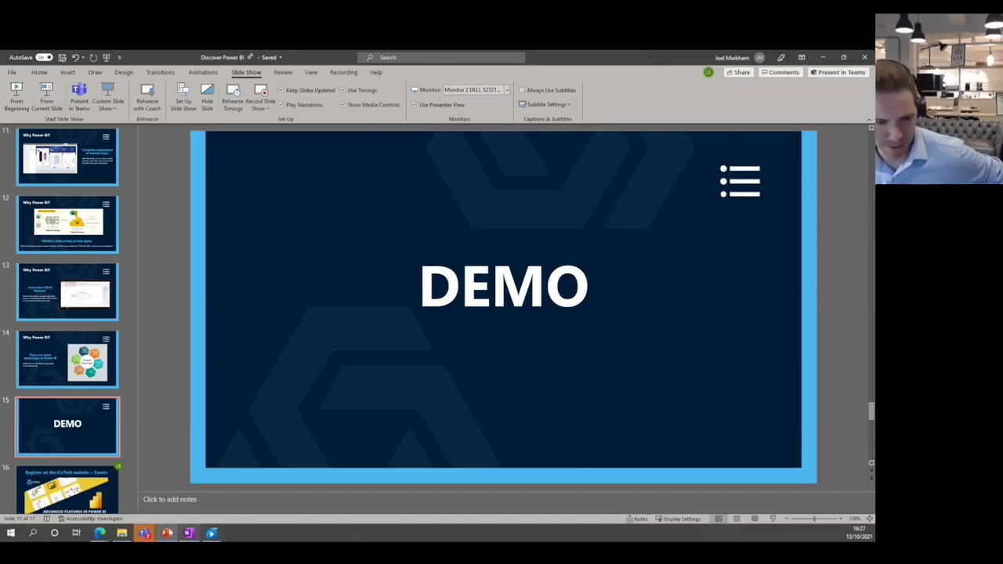
- Return to the Power BI home page, expand and widen the navigation list, and page through Recommended items
click(101, 533)
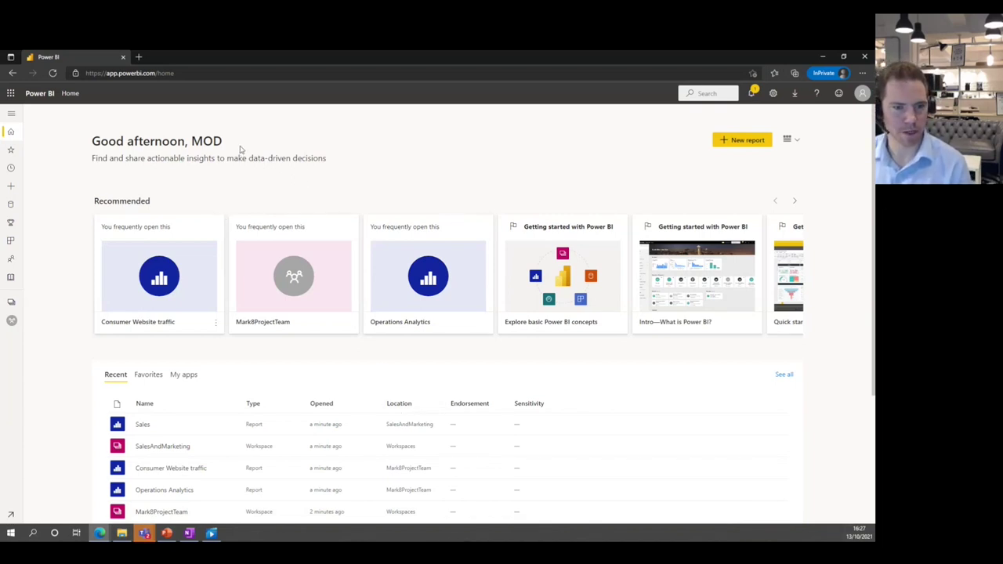
click(8, 116)
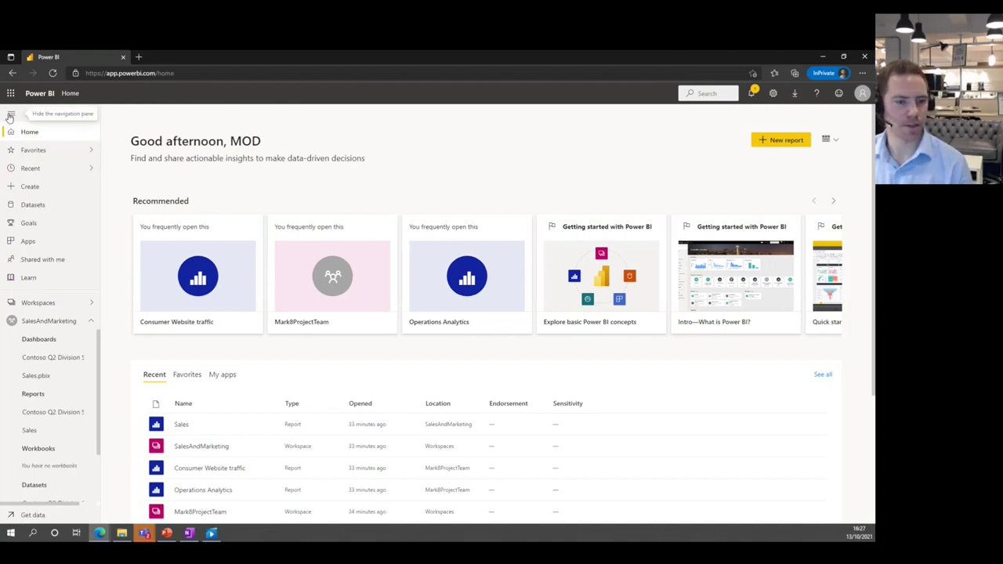
drag(100, 309, 122, 314)
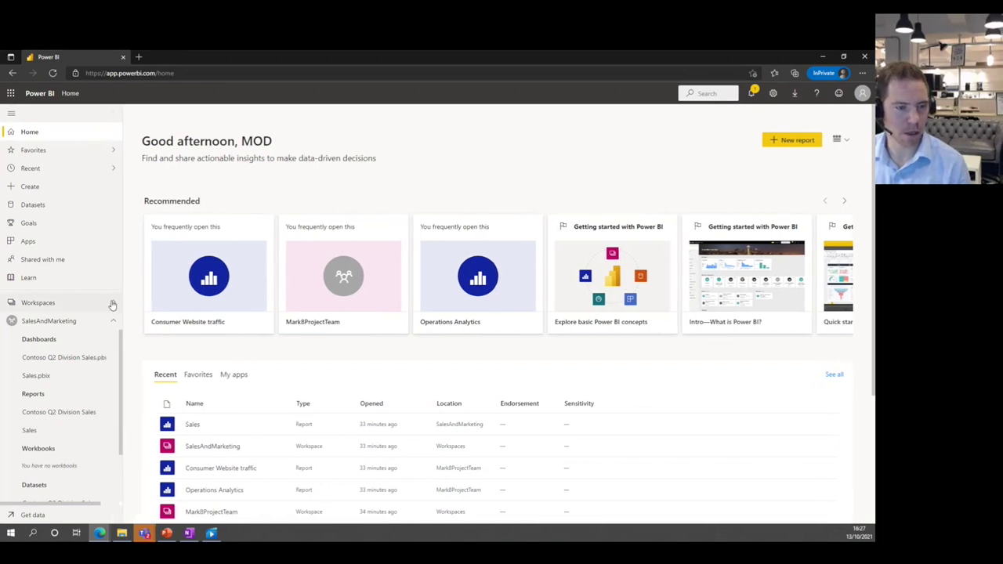
click(11, 115)
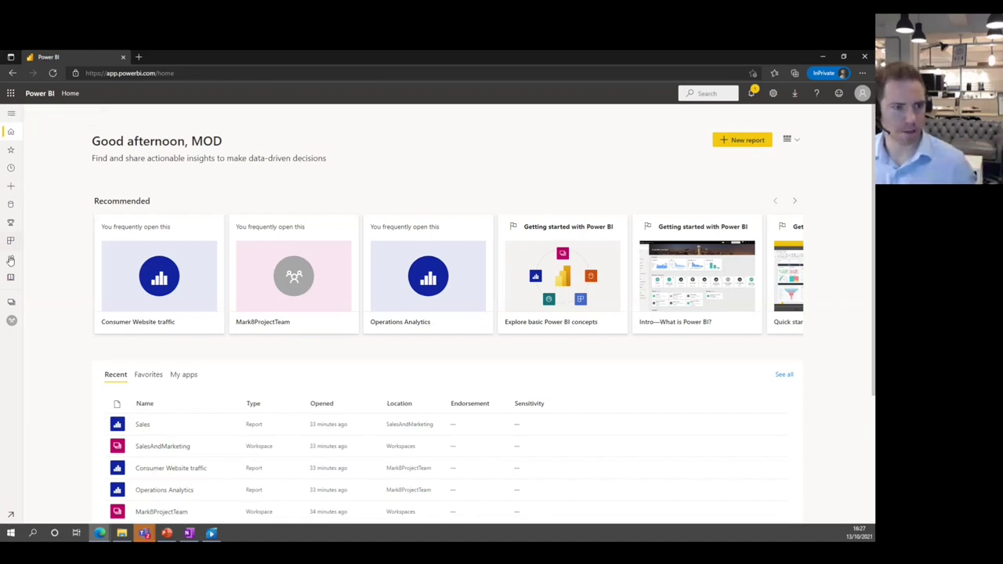
click(11, 113)
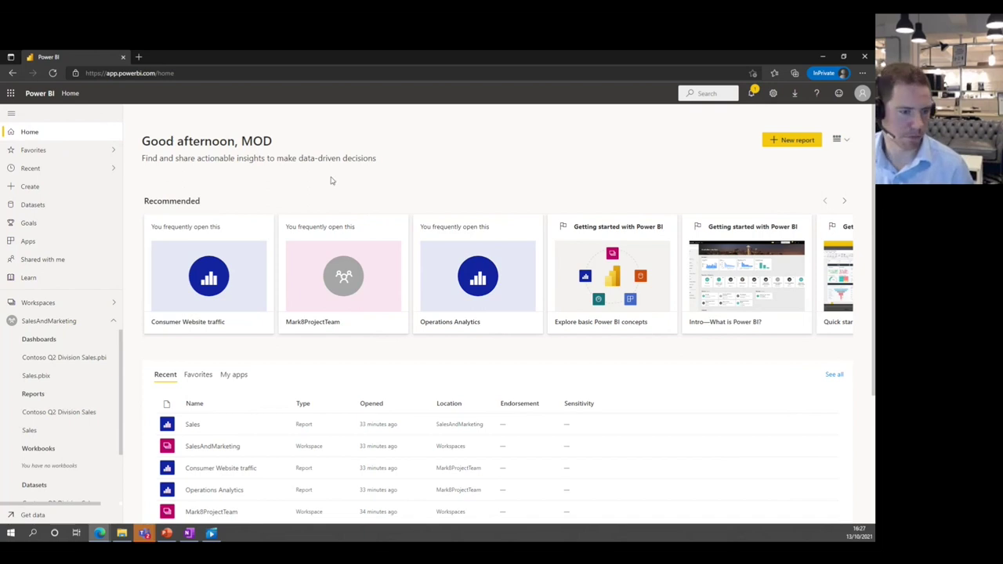
click(843, 203)
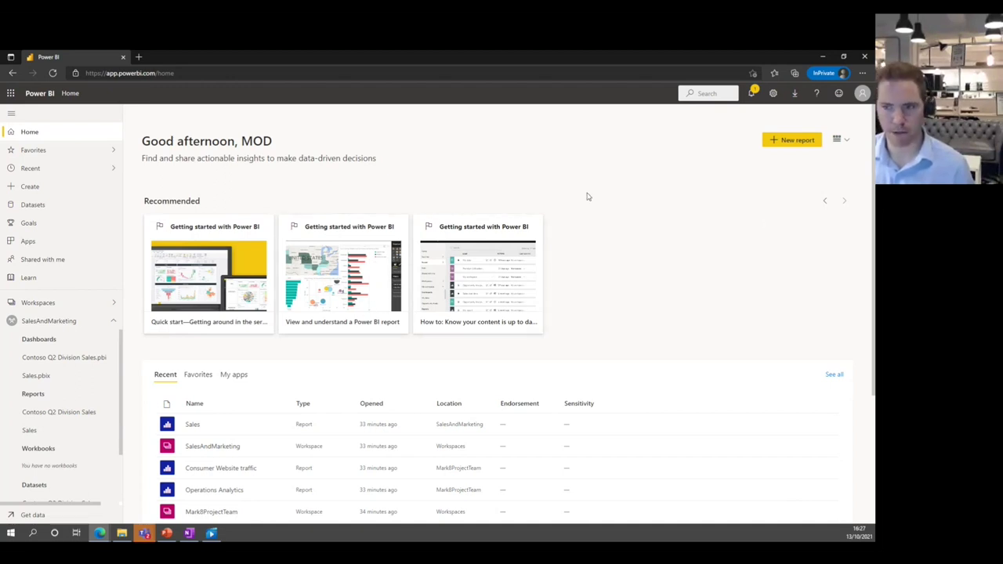
click(825, 200)
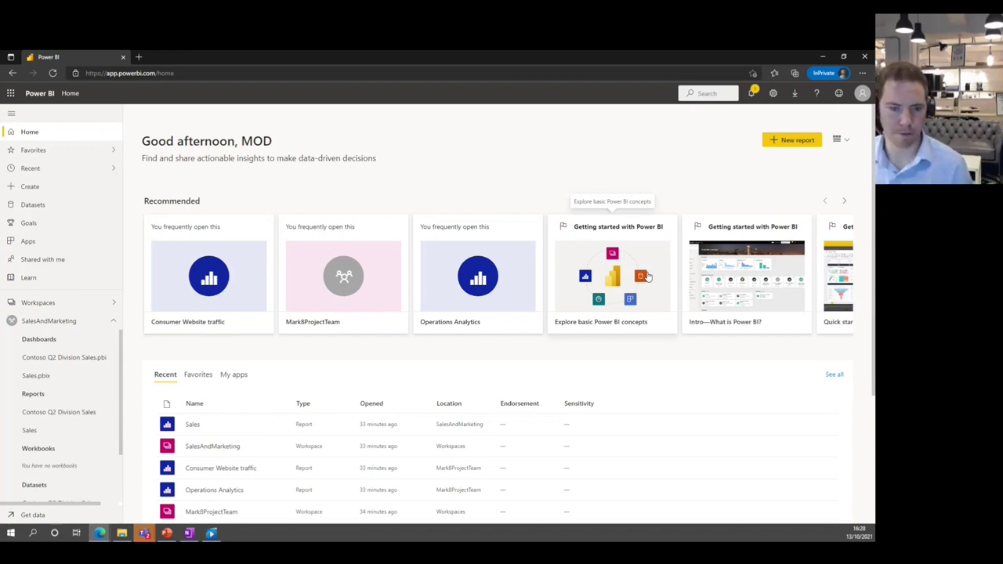
- Create a new report using 'Paste or manually enter data' to open the Enter data table
click(790, 140)
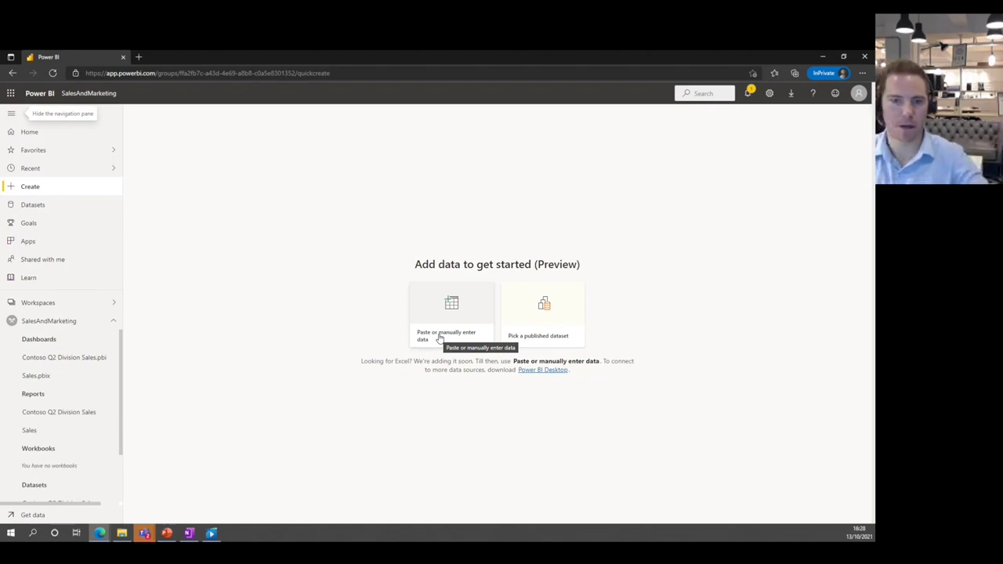
click(440, 338)
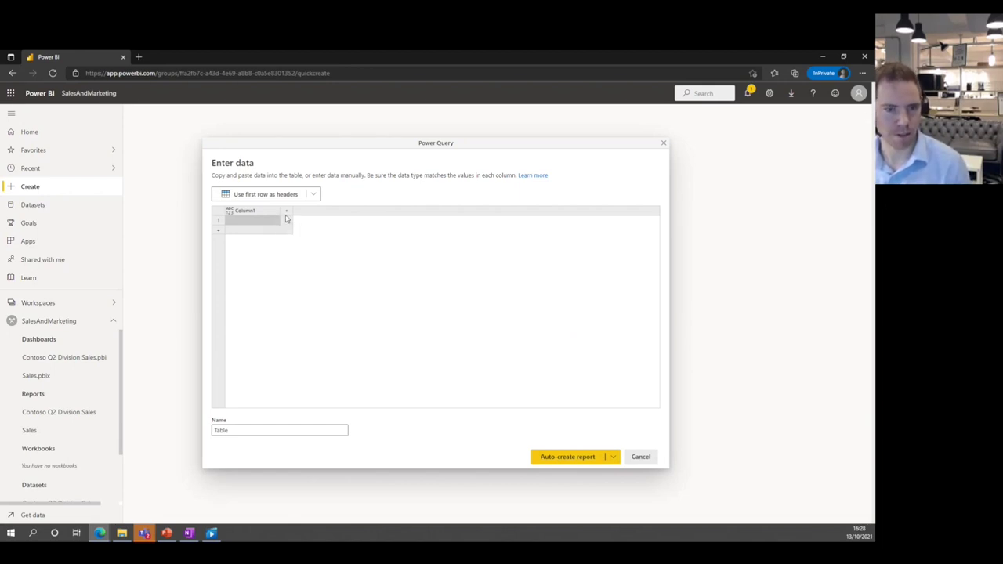
- Set the Enter data table's header option to 'Use headers as first row', keeping the name Table
click(262, 211)
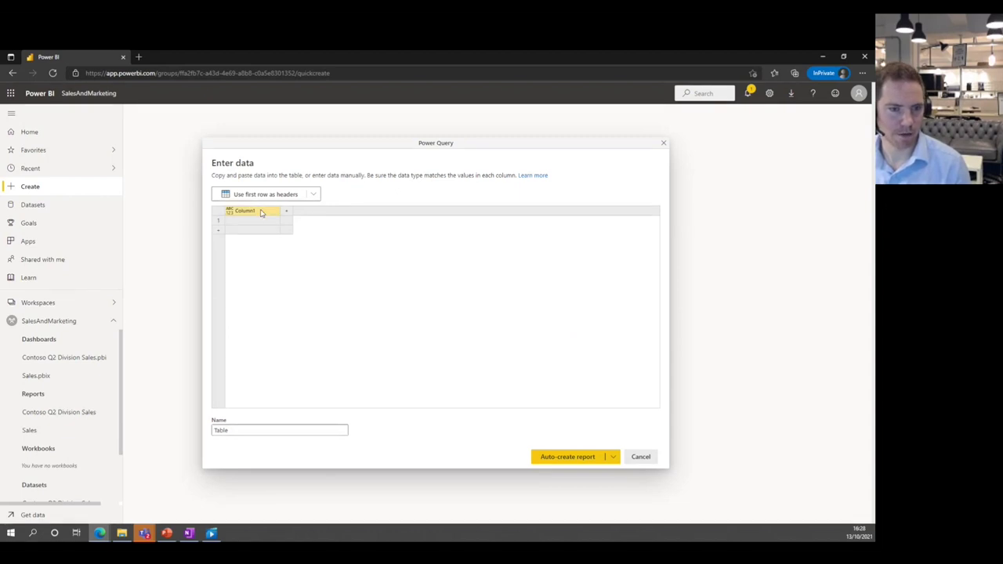
click(263, 224)
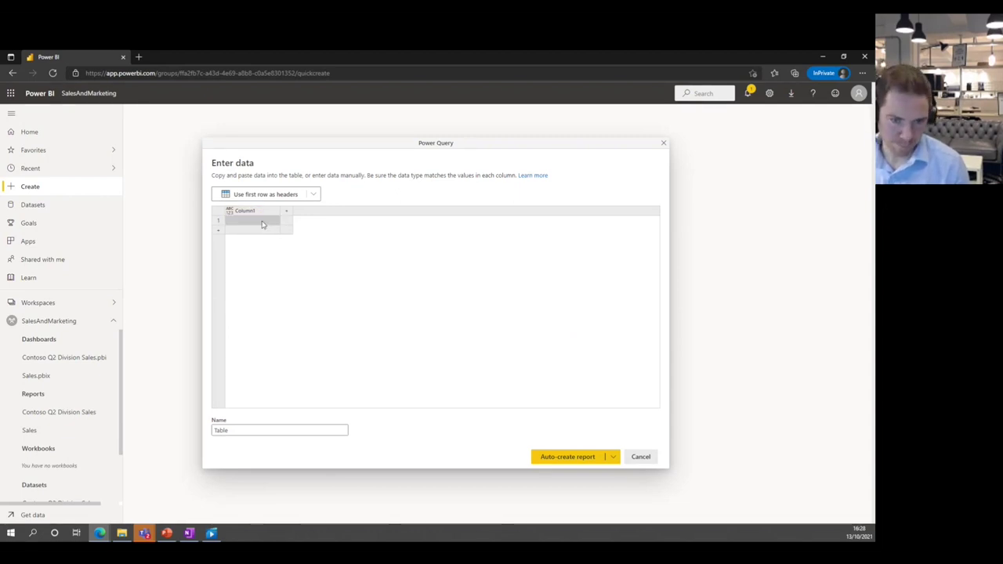
click(239, 429)
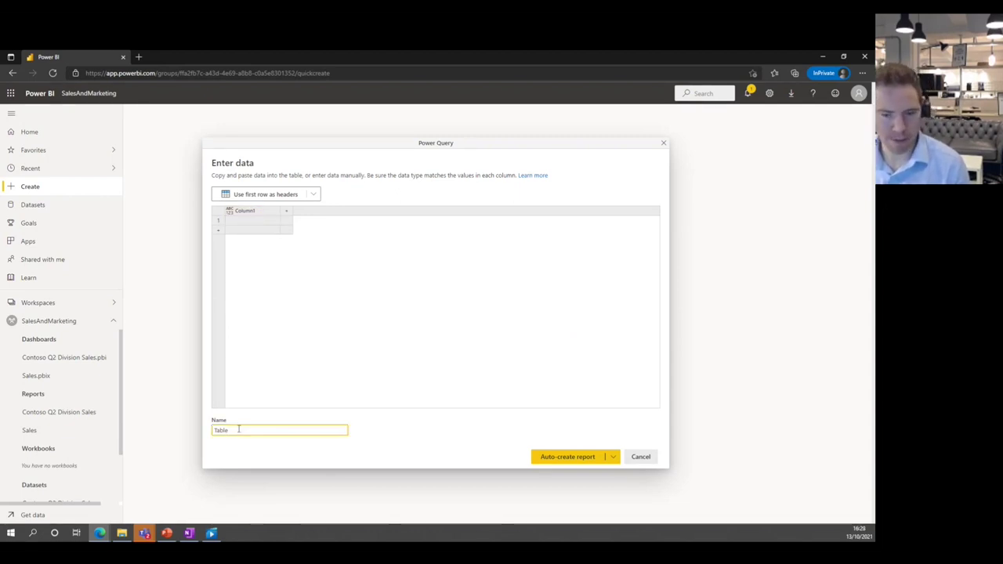
click(313, 195)
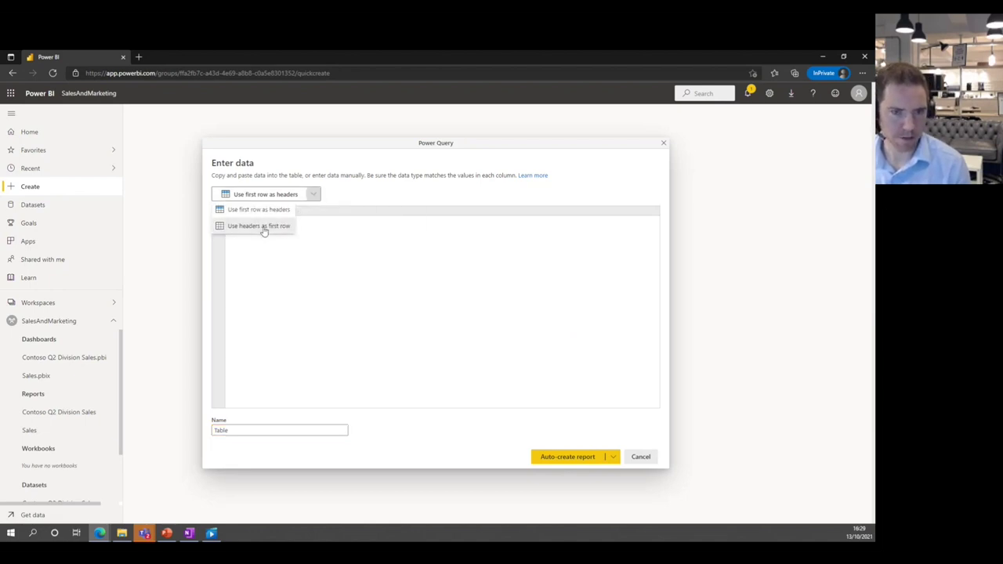
click(263, 227)
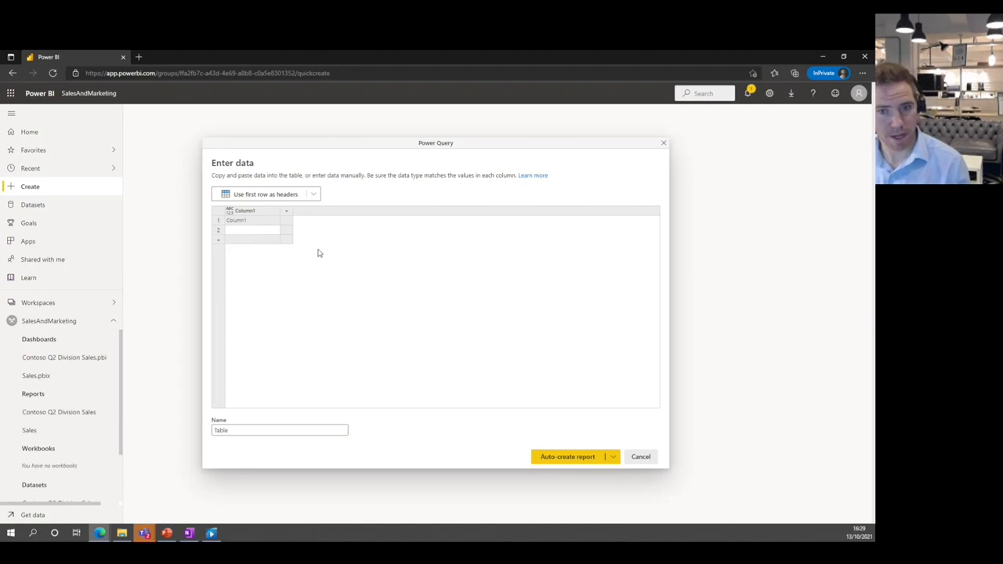
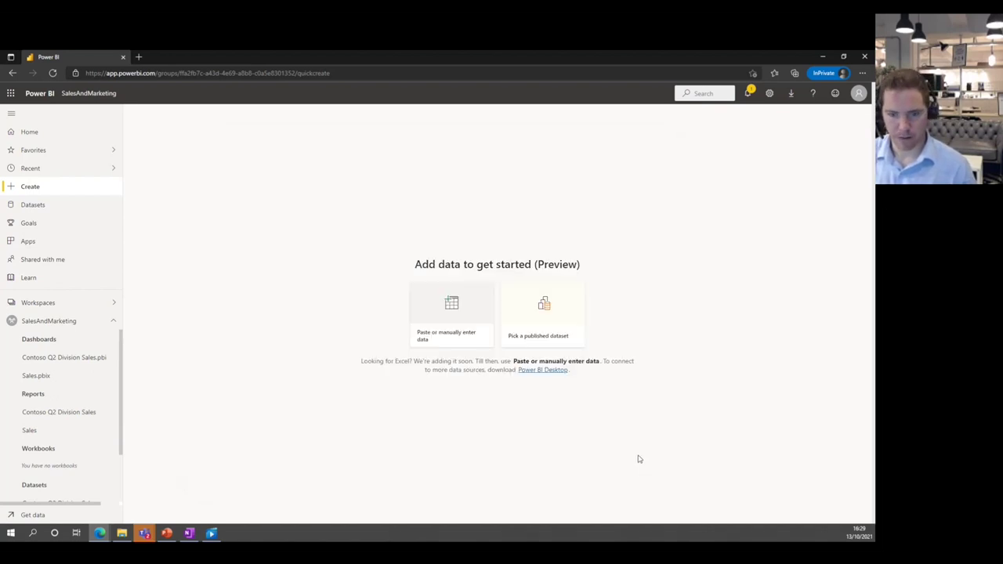
- Create a new blank report from the Consumer Website traffic published dataset
click(533, 338)
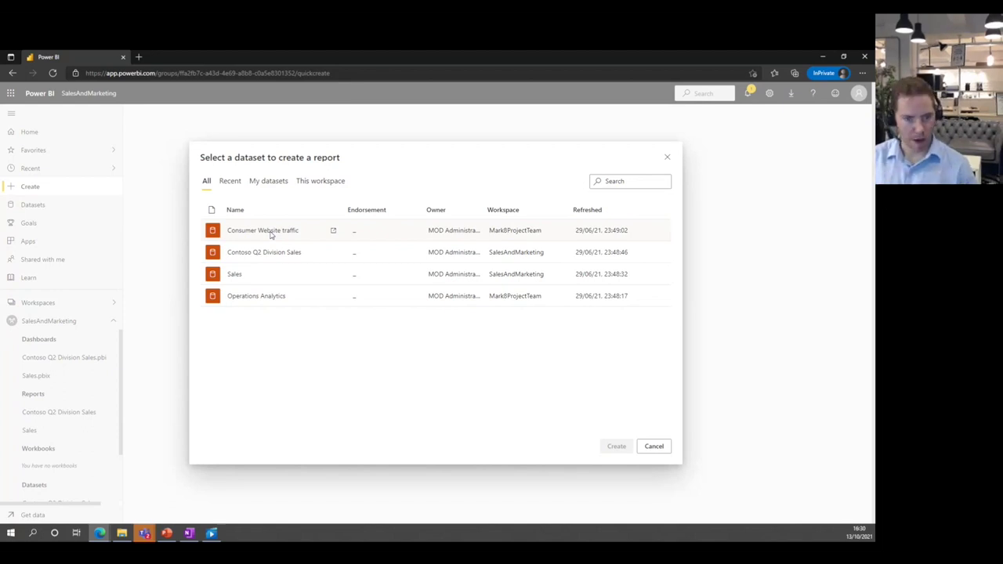
click(271, 234)
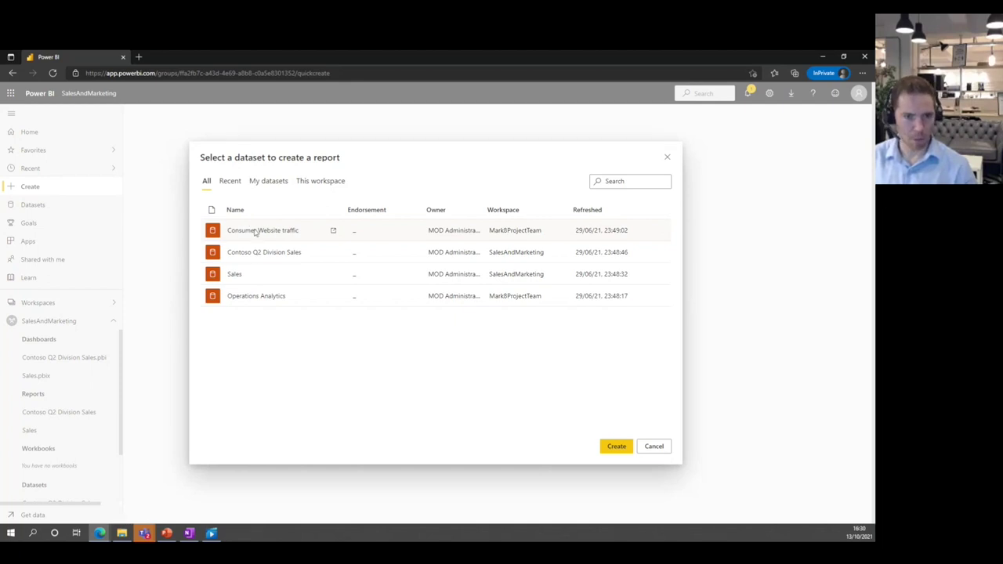
click(610, 447)
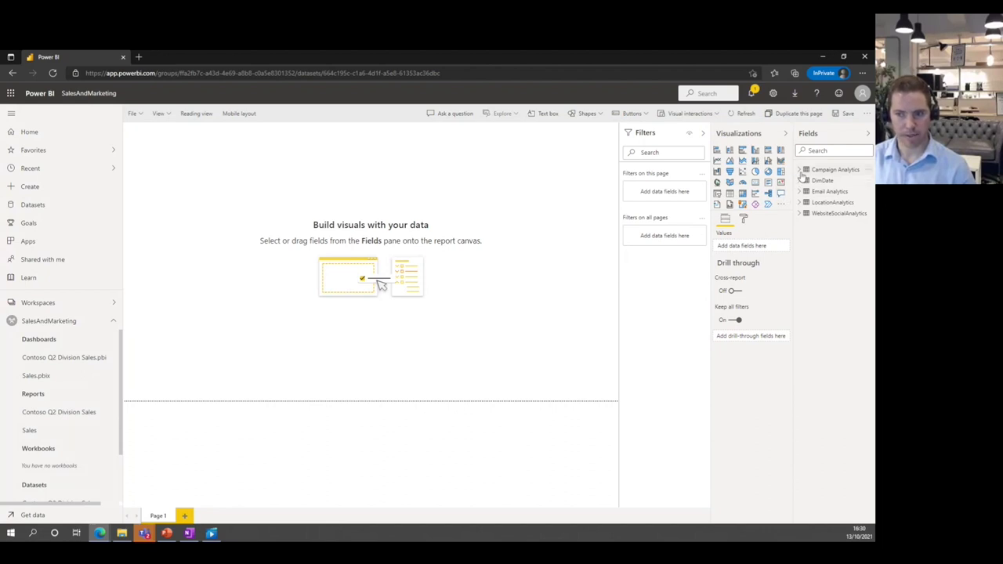
- Browse the Campaign Analytics, DimDate and Email Analytics fields in a widened Fields pane, then collapse it
click(801, 171)
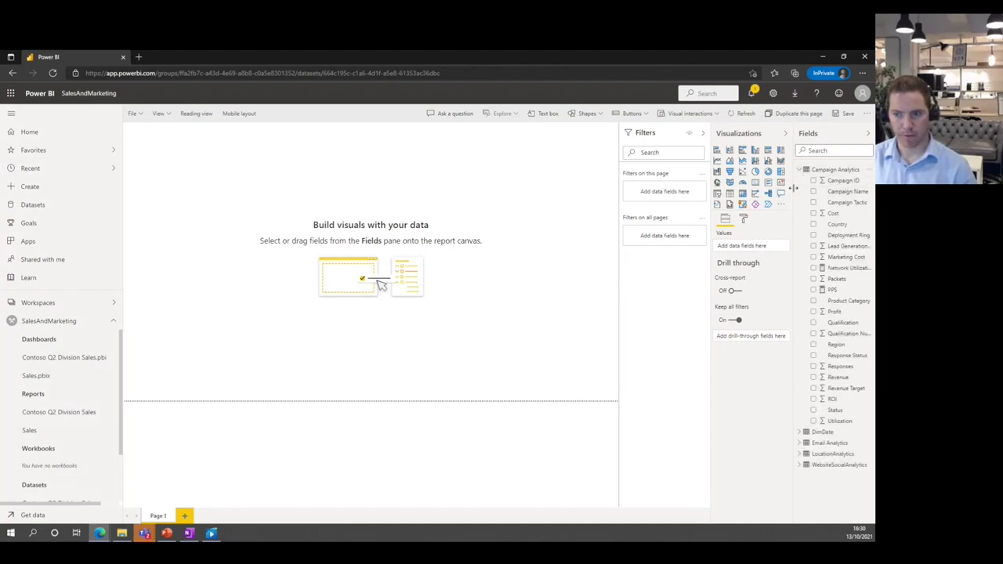
drag(793, 190, 730, 192)
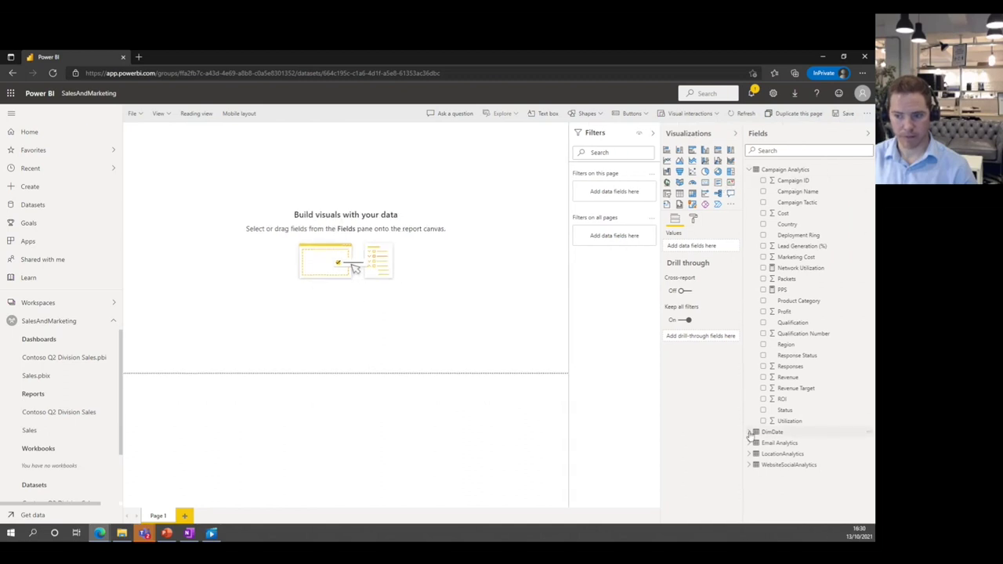
click(751, 432)
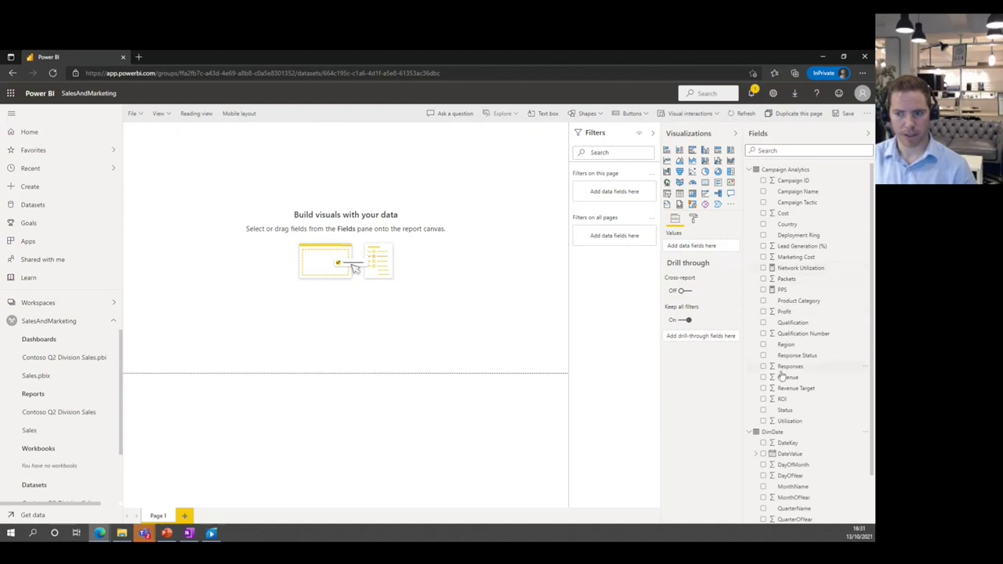
scroll(792, 372, down, 1)
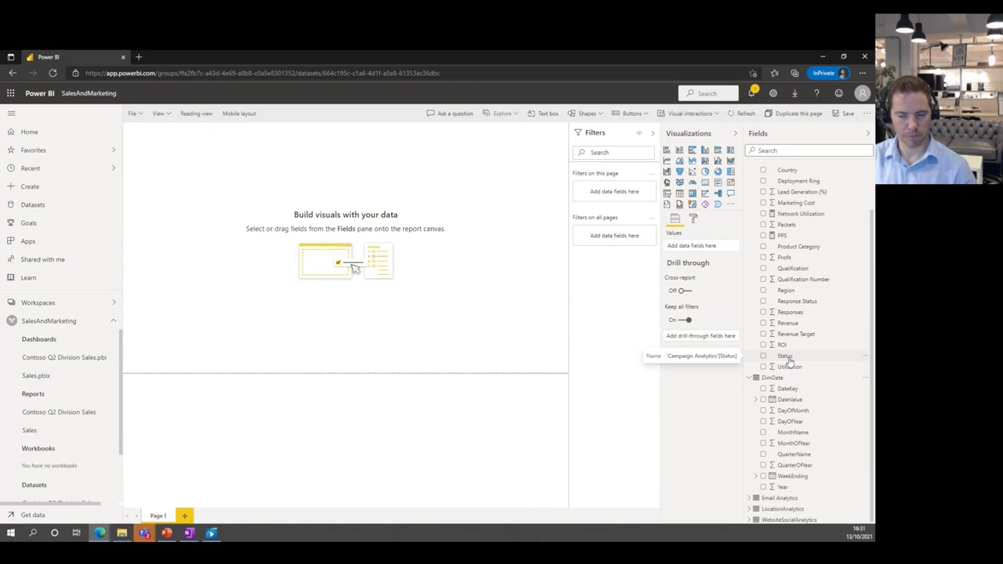
scroll(792, 380, down, 1)
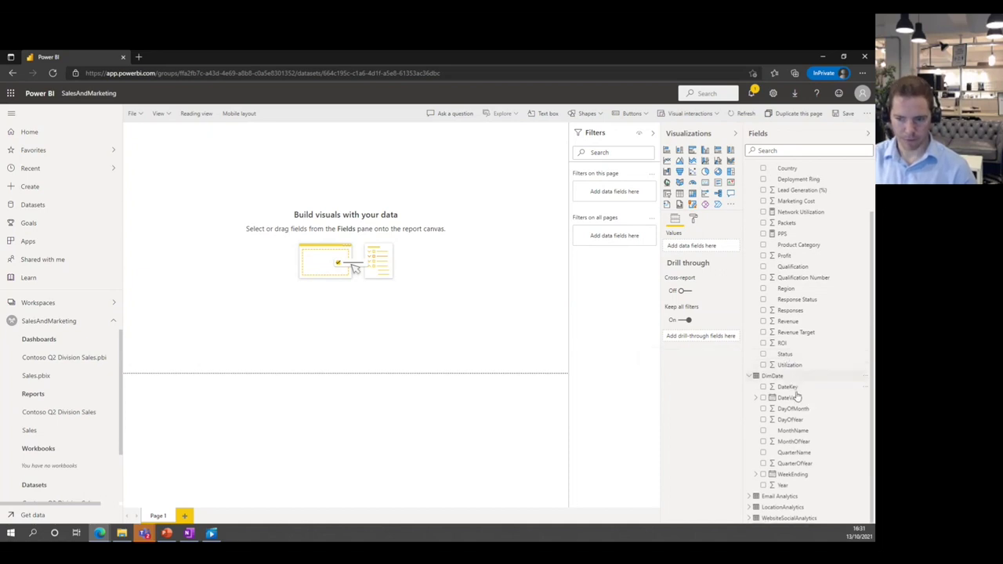
click(755, 496)
scroll(792, 251, up, 3)
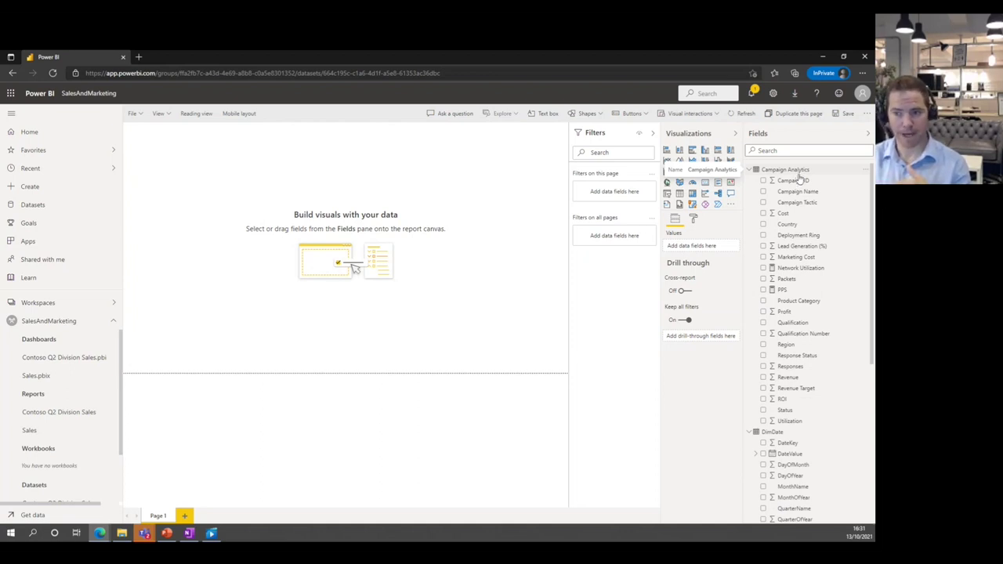
scroll(810, 432, down, 1)
scroll(810, 431, down, 1)
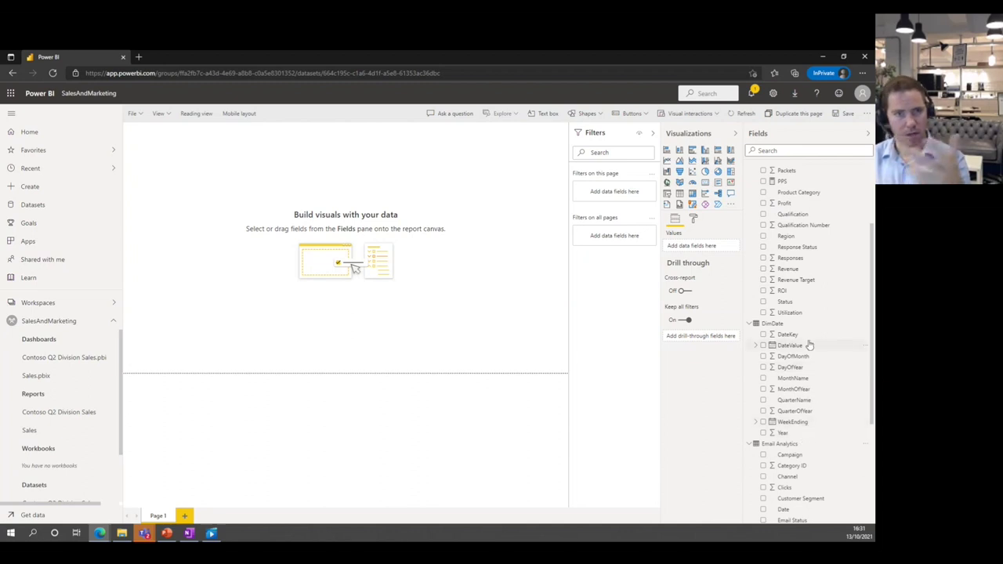
scroll(800, 375, down, 3)
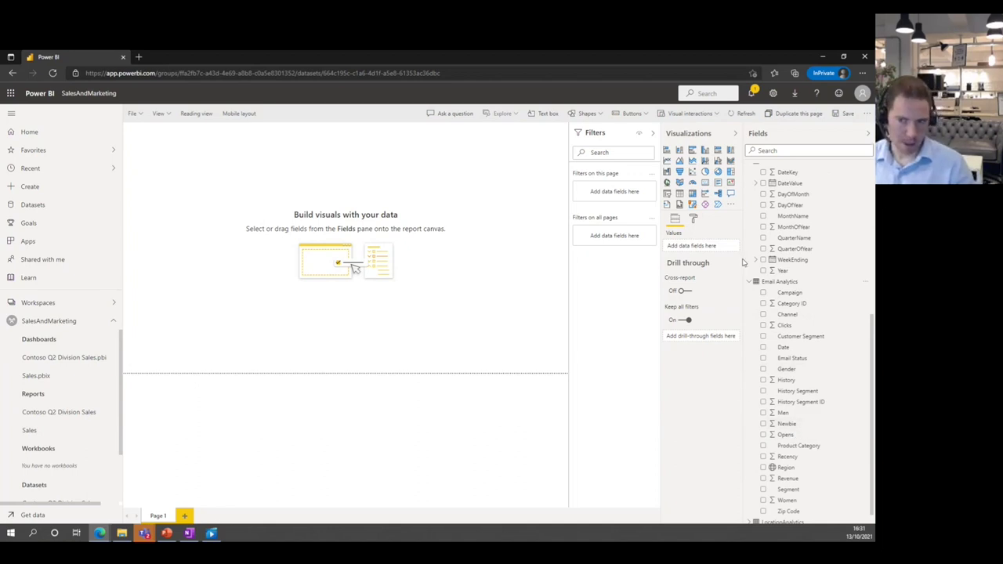
click(869, 135)
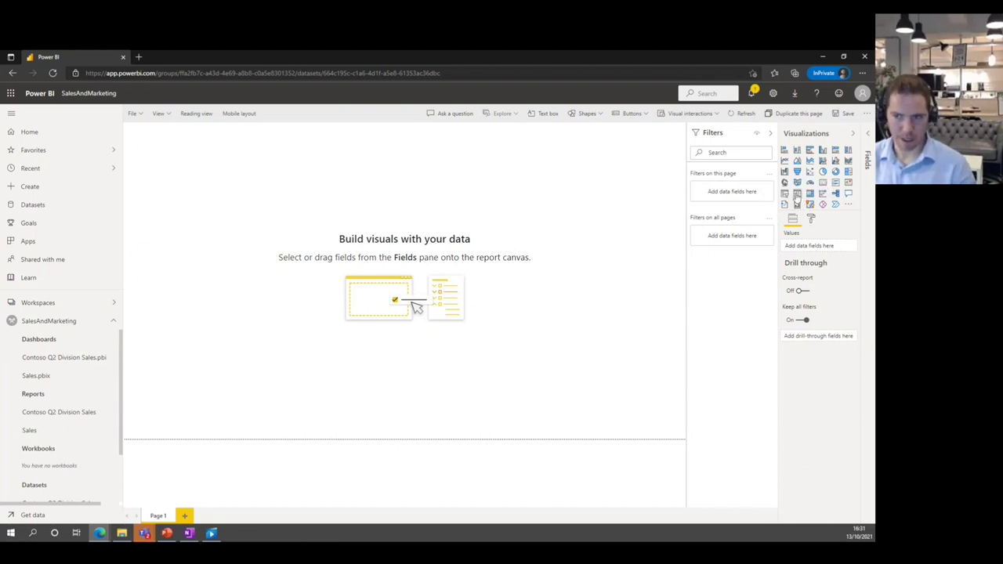
- Add a table visual with Email Analytics Campaign and Date fields, widening the Campaign column
click(797, 193)
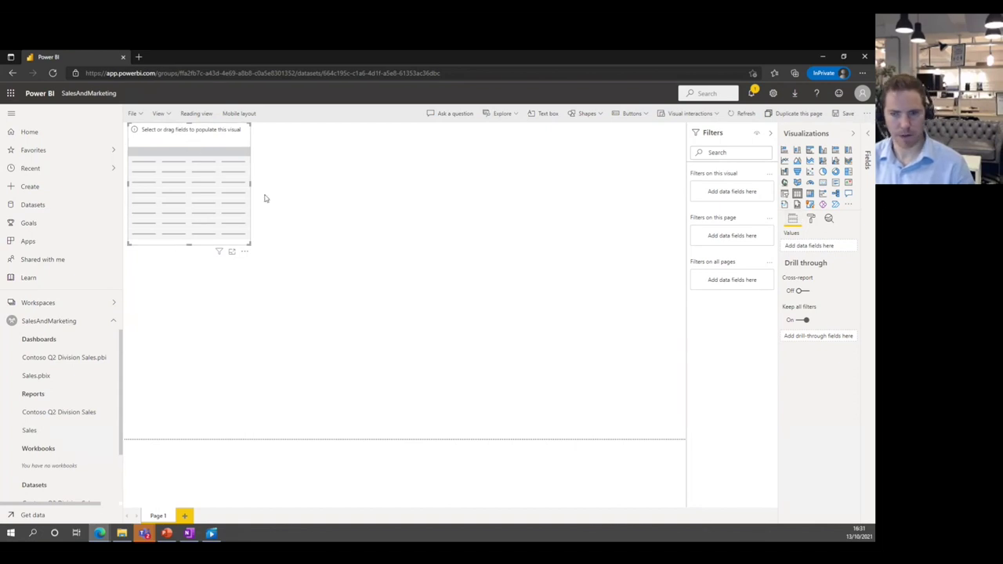
click(867, 159)
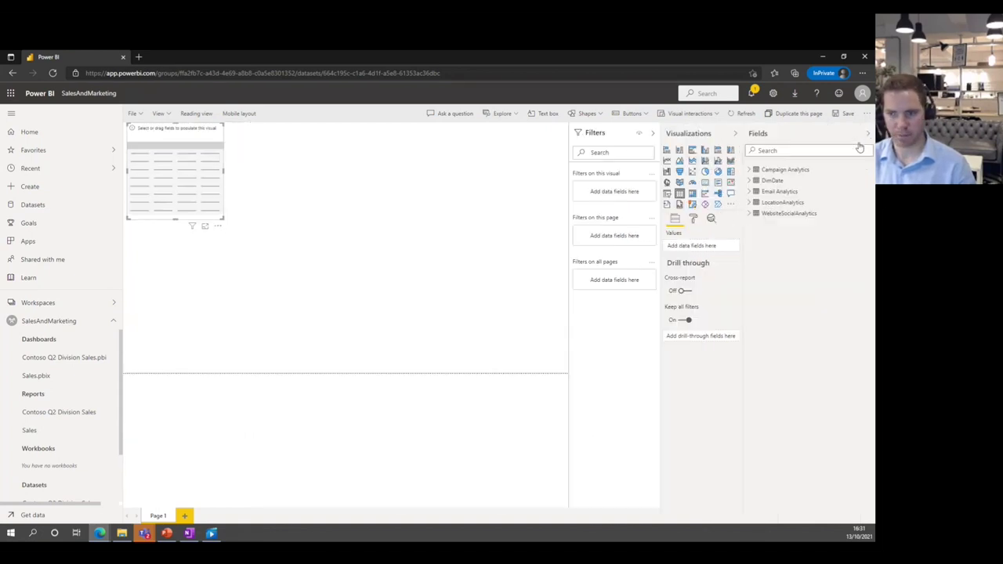
click(750, 192)
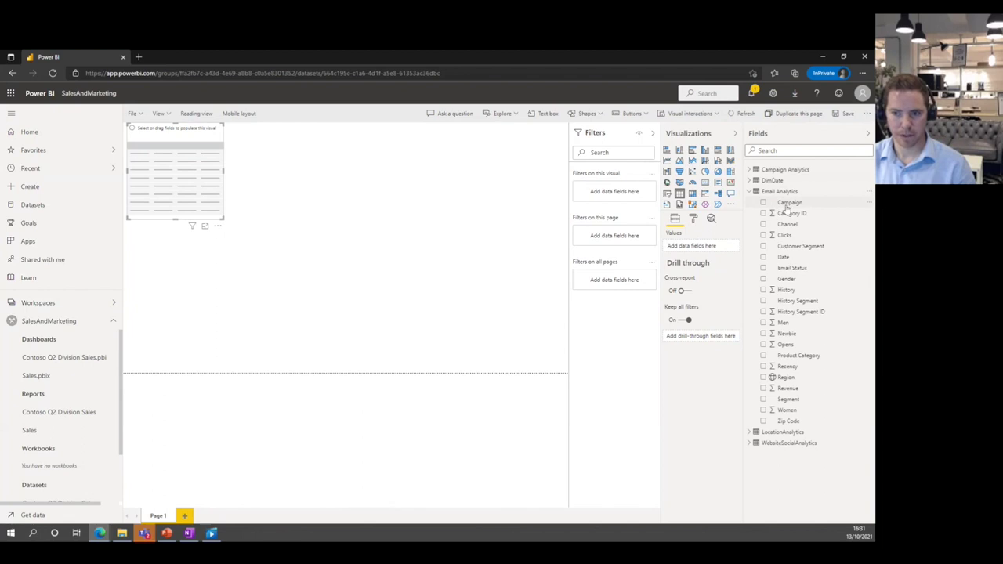
drag(790, 202, 185, 178)
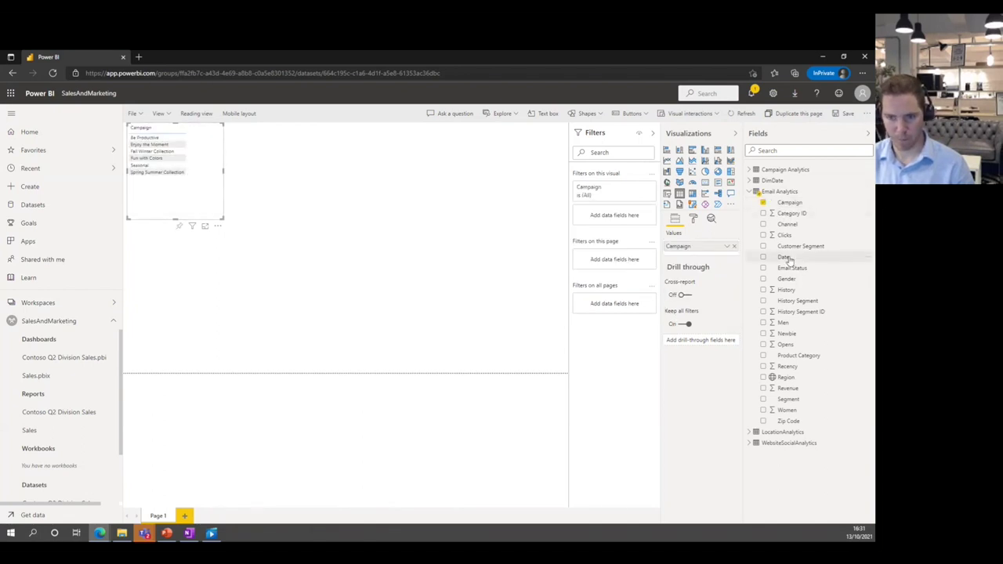
drag(784, 257, 449, 171)
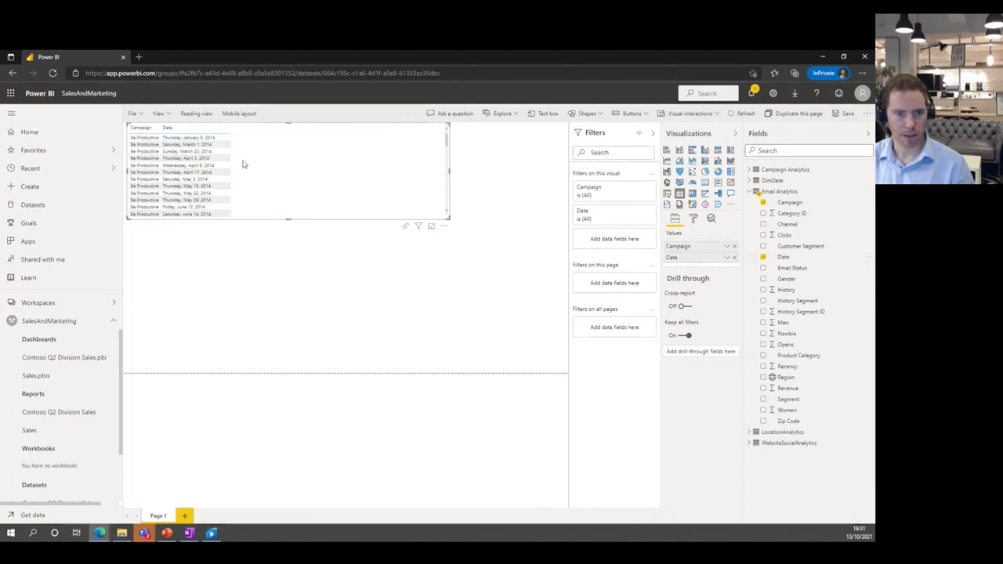
drag(160, 130, 227, 130)
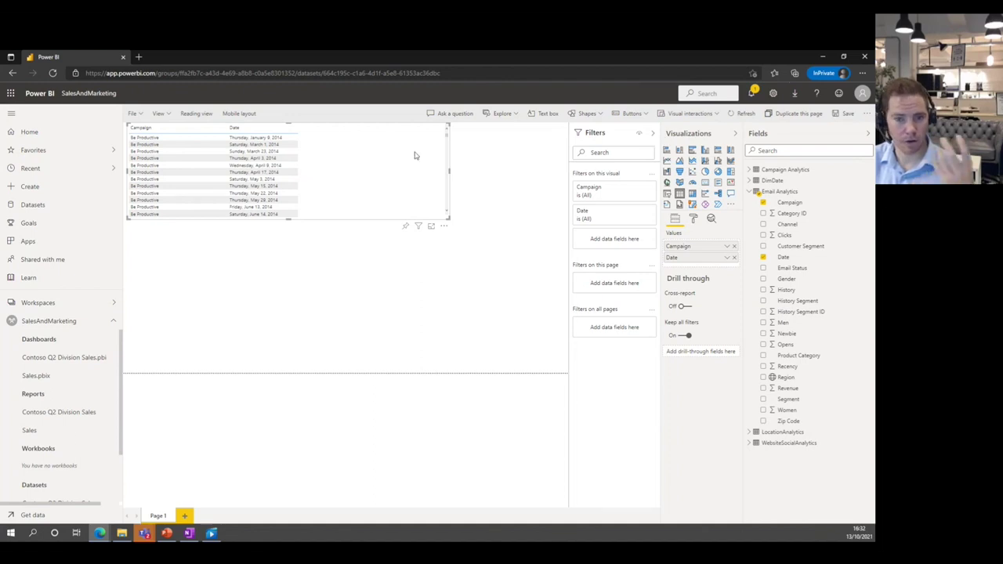
- Add Page 2 and Page 3 to the report
click(493, 189)
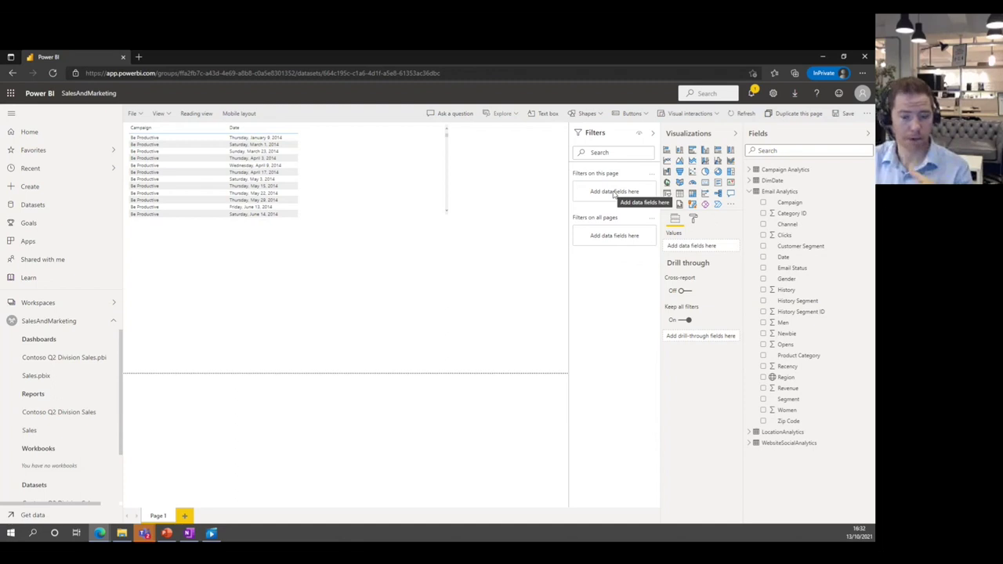
click(188, 517)
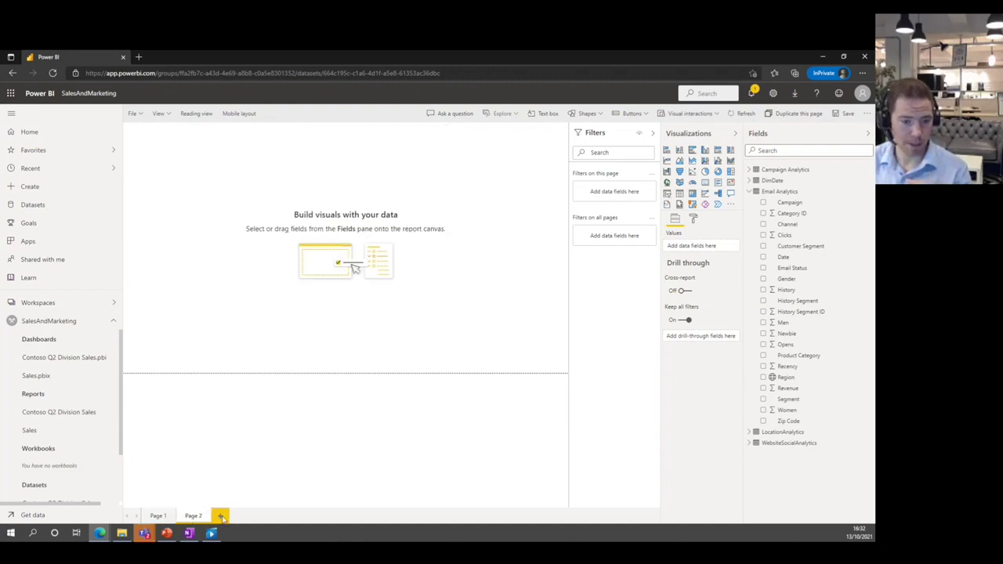
click(223, 517)
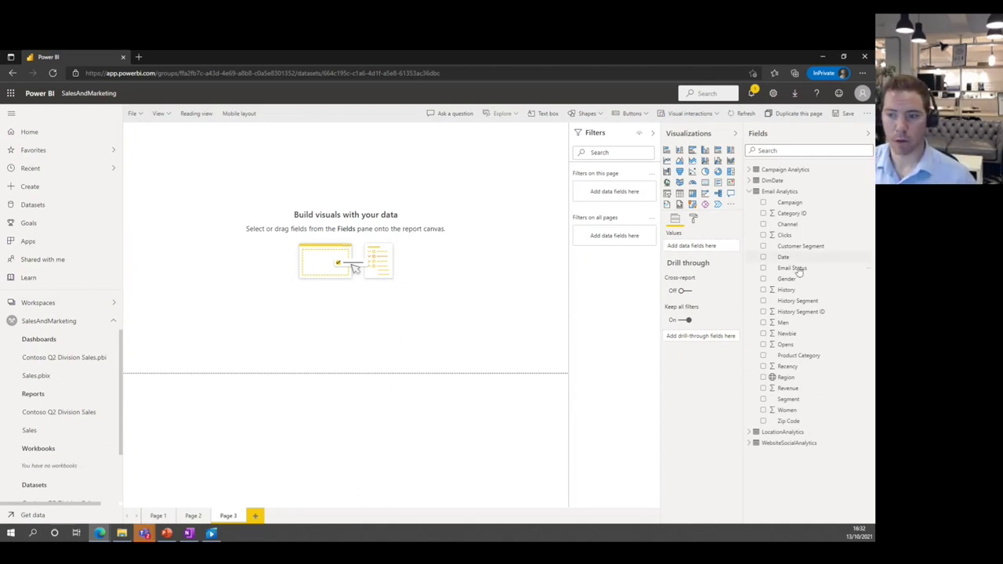
- Add an all-pages Gender filter set to Female, then return to Page 1's table
drag(786, 279, 613, 241)
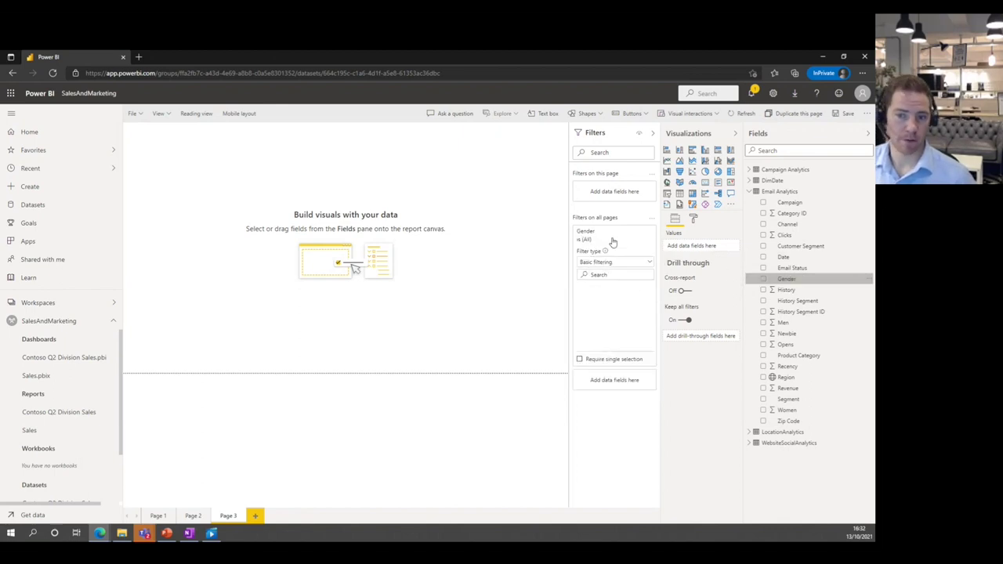
click(583, 306)
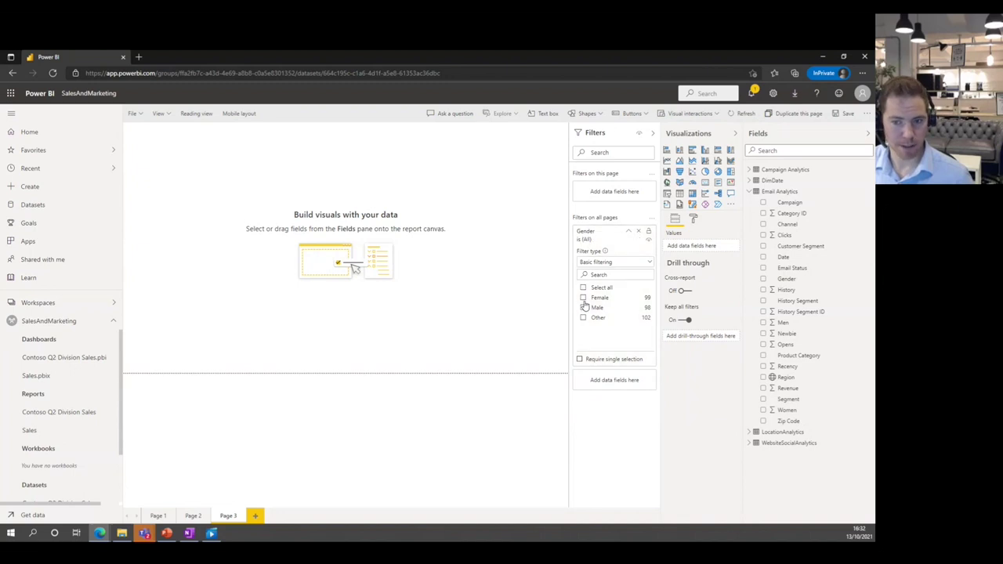
click(583, 306)
click(583, 298)
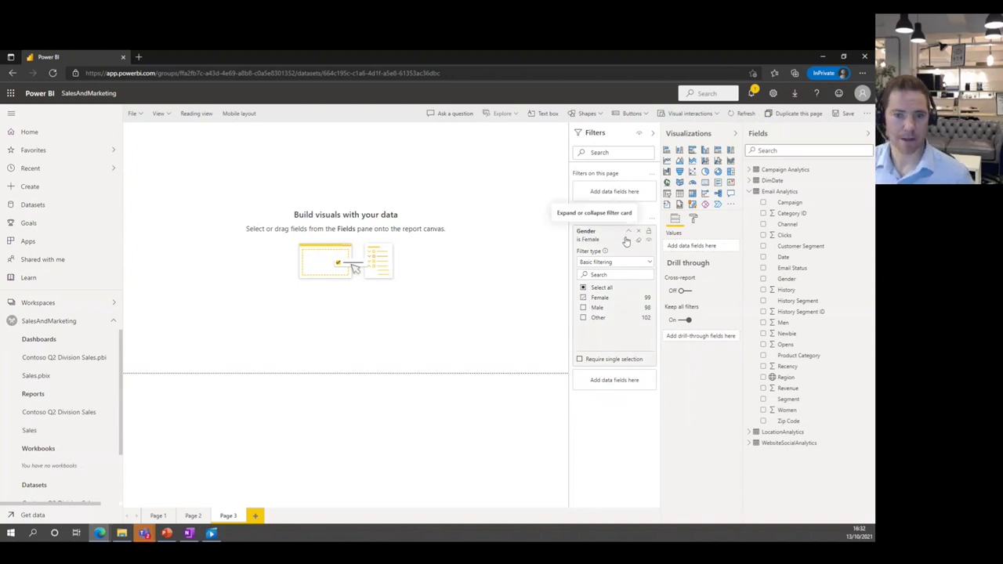
click(629, 232)
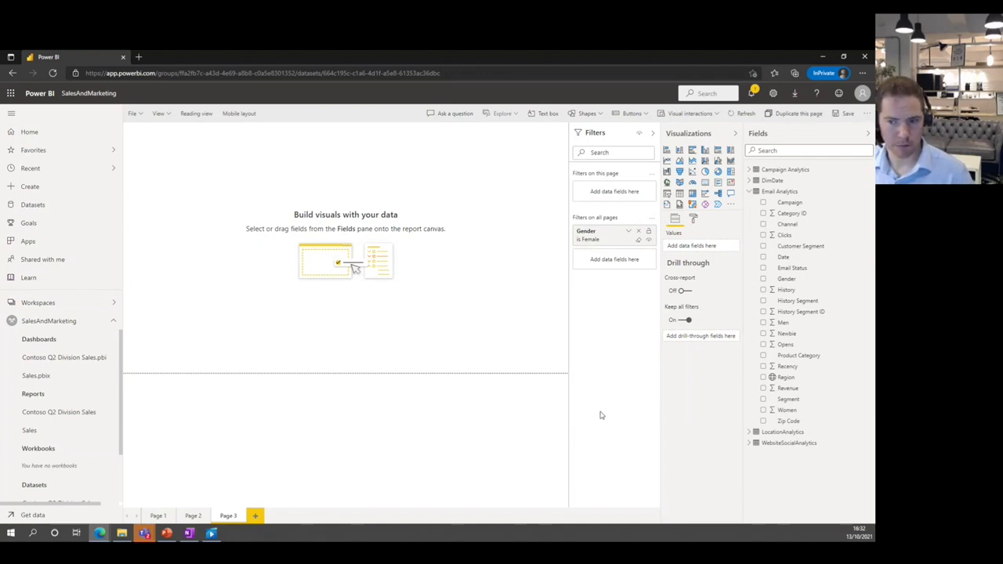
click(200, 516)
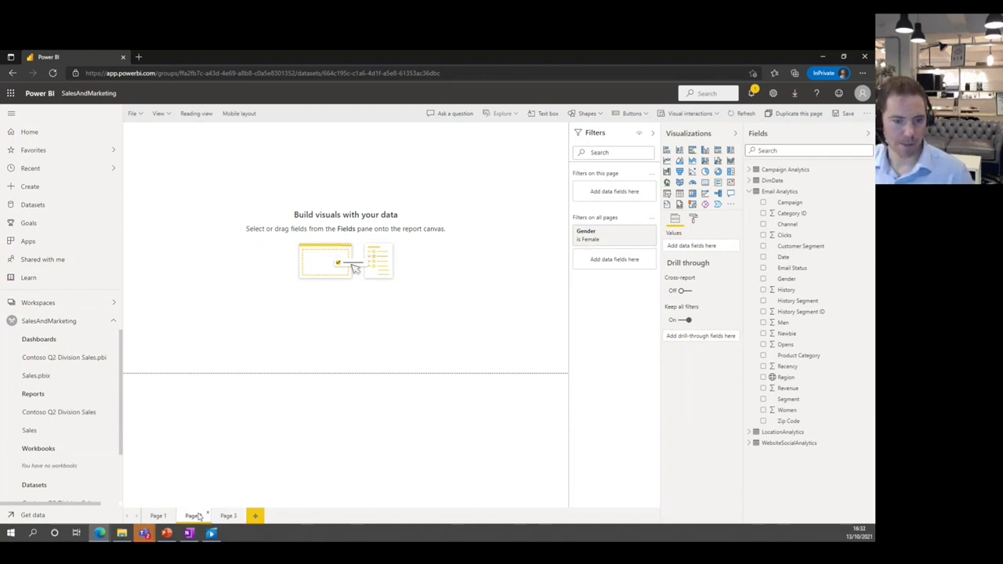
click(160, 516)
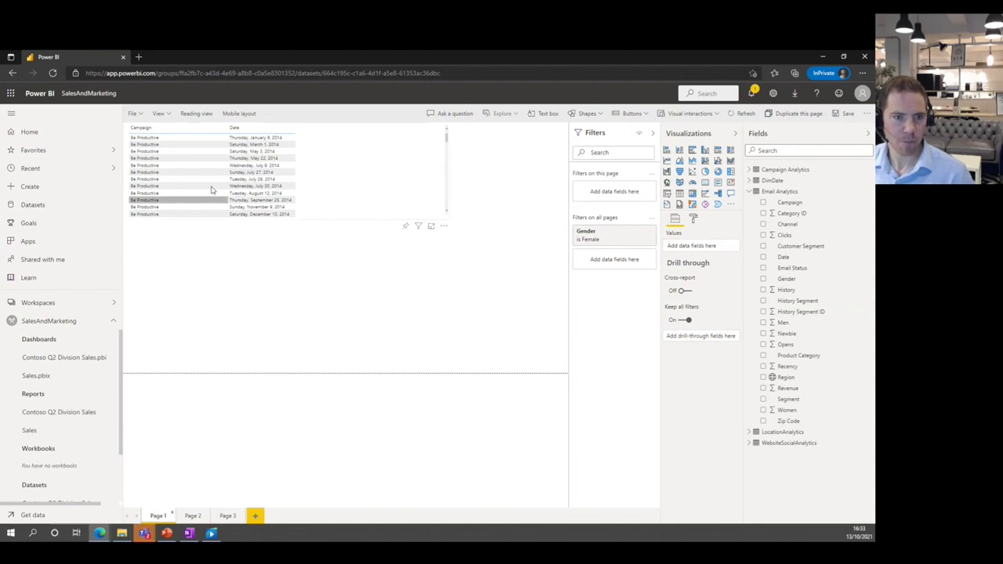
click(305, 191)
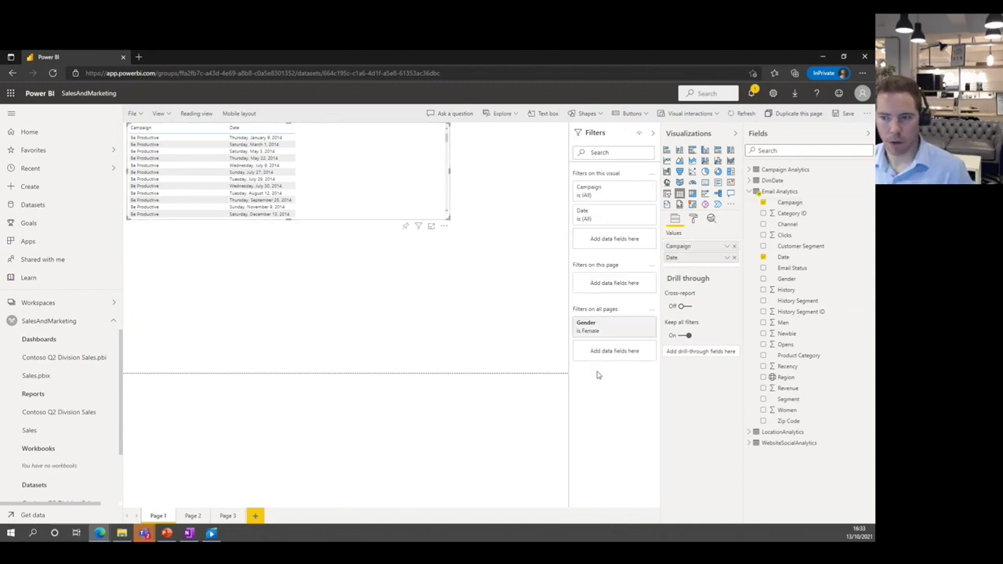
- Add Email Status and Gender columns to the campaign table, widening the Email Status column
drag(784, 272, 301, 149)
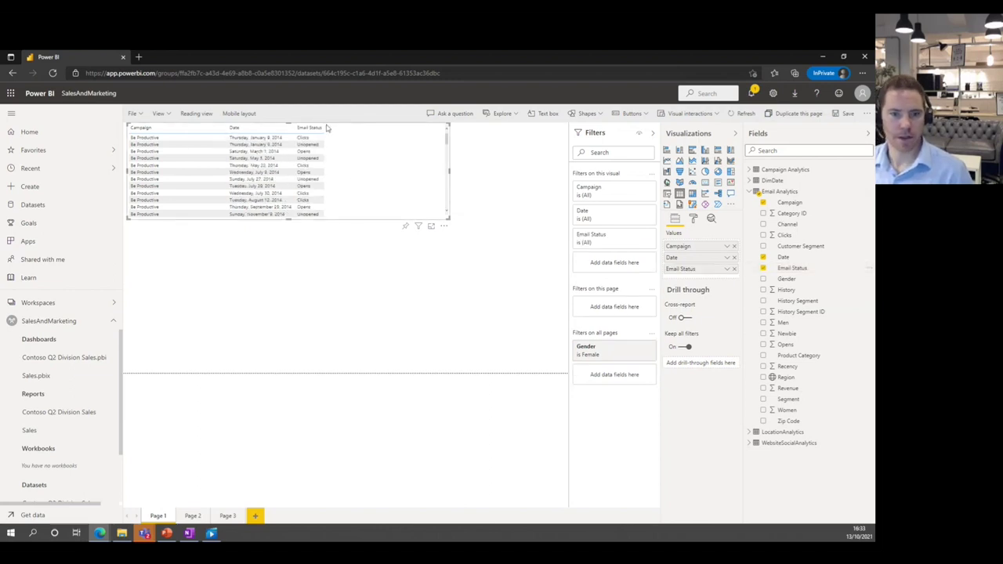
drag(325, 127, 341, 127)
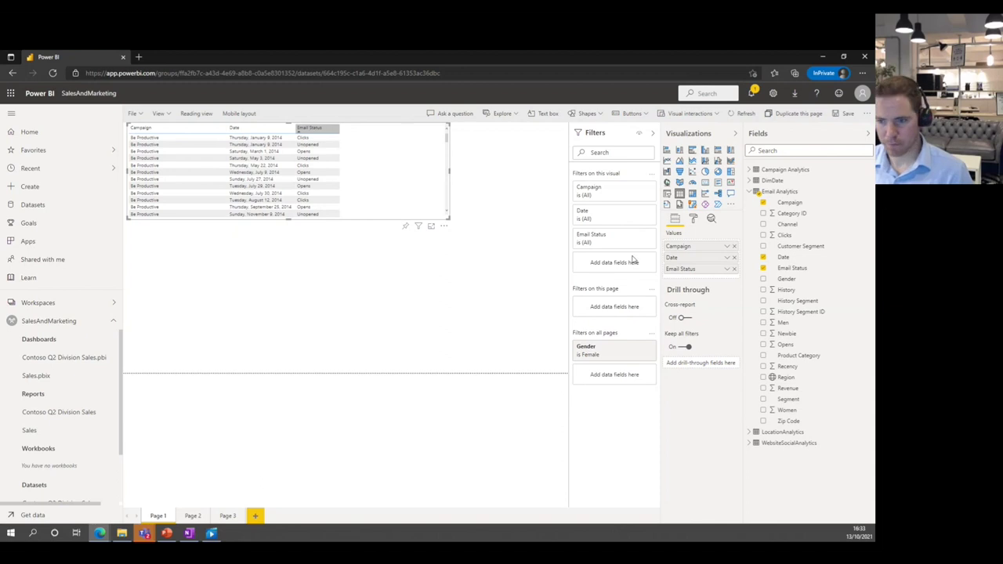
drag(786, 279, 337, 168)
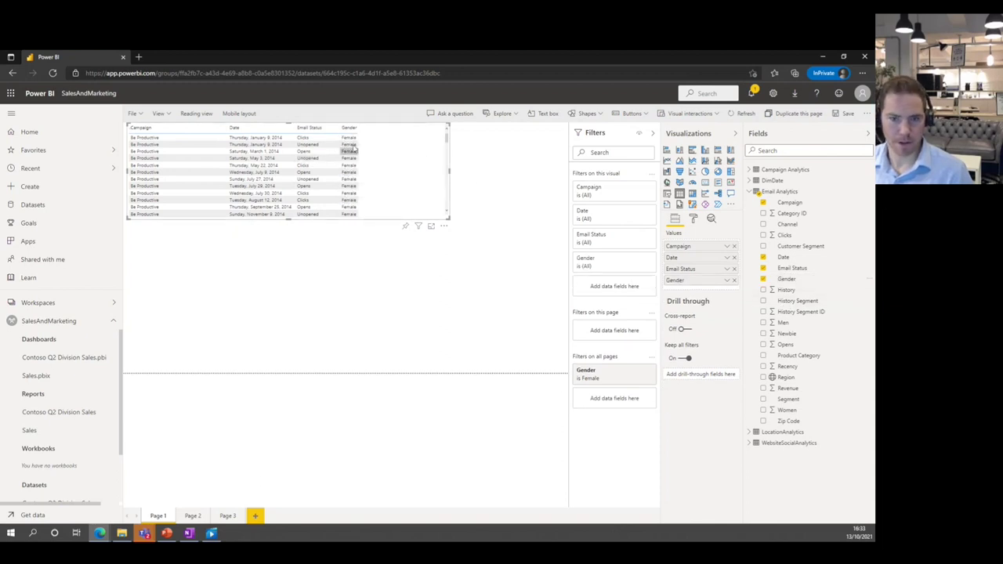
scroll(370, 166, down, 5)
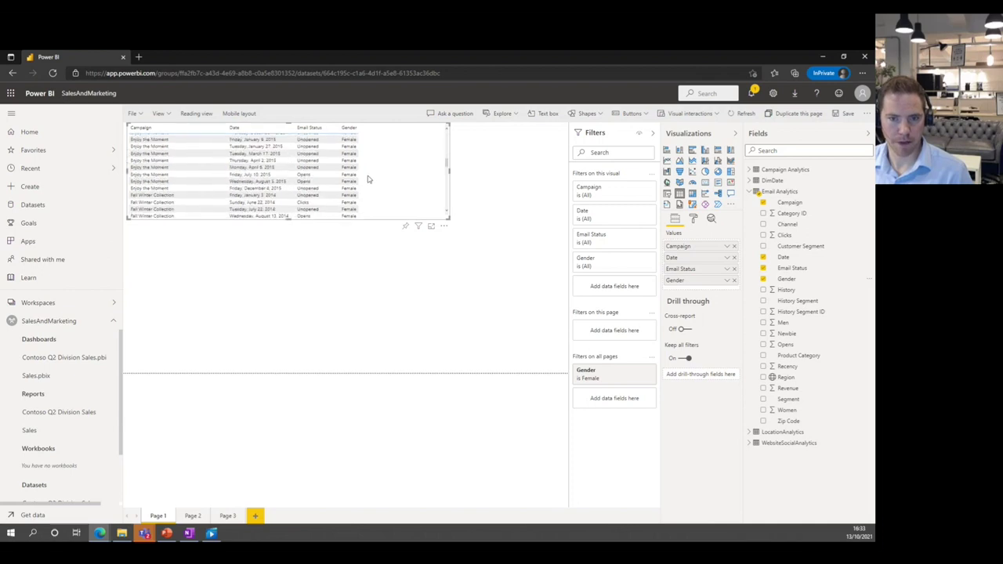
scroll(367, 179, down, 5)
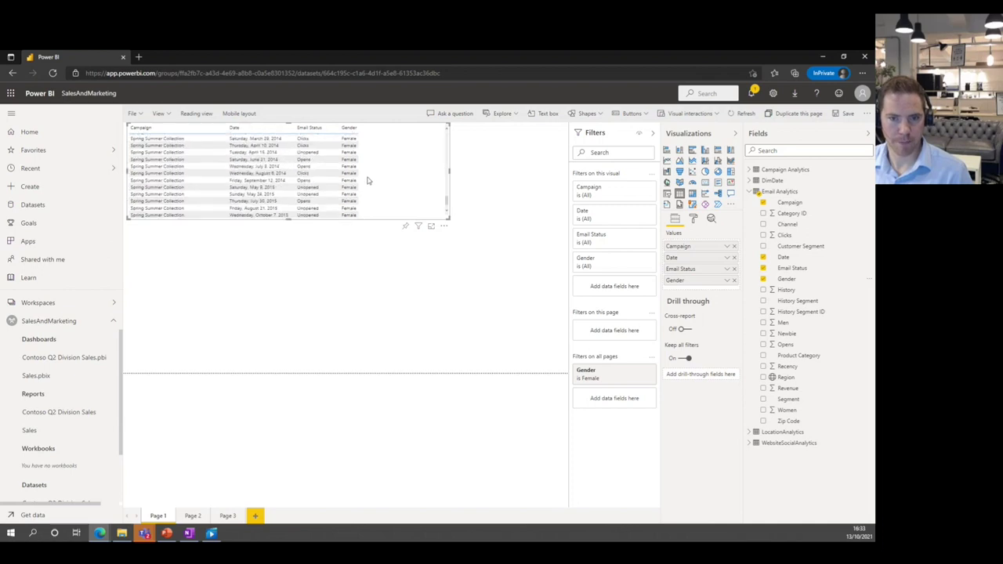
- Change the all-pages Gender filter from Female to Male
click(192, 516)
click(160, 516)
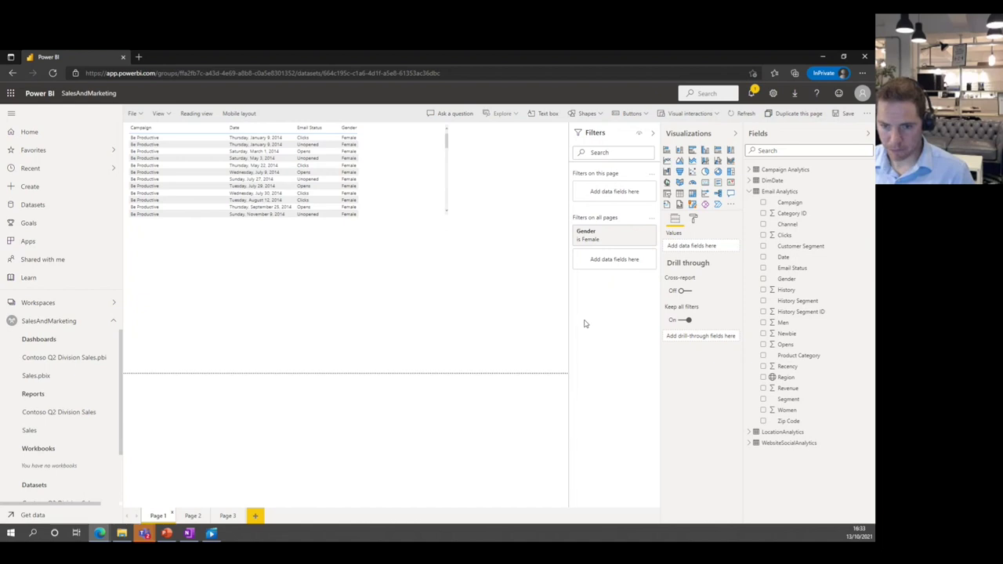
click(607, 234)
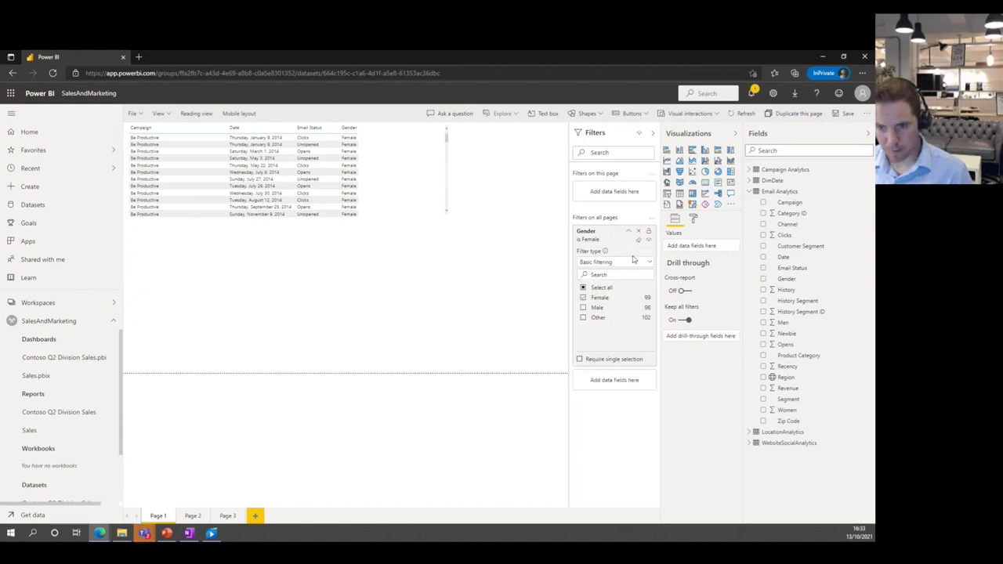
click(584, 308)
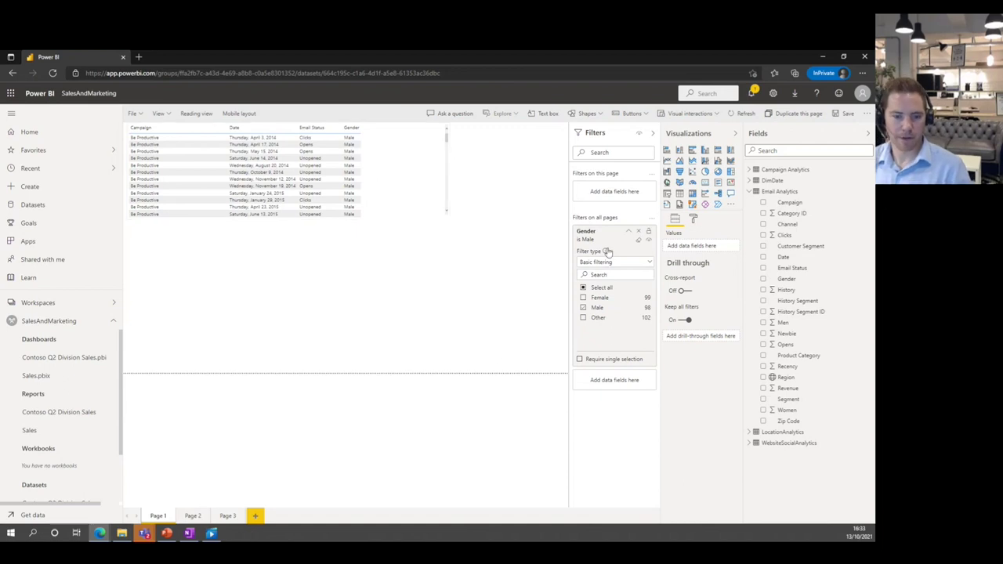
mouse_move(607, 251)
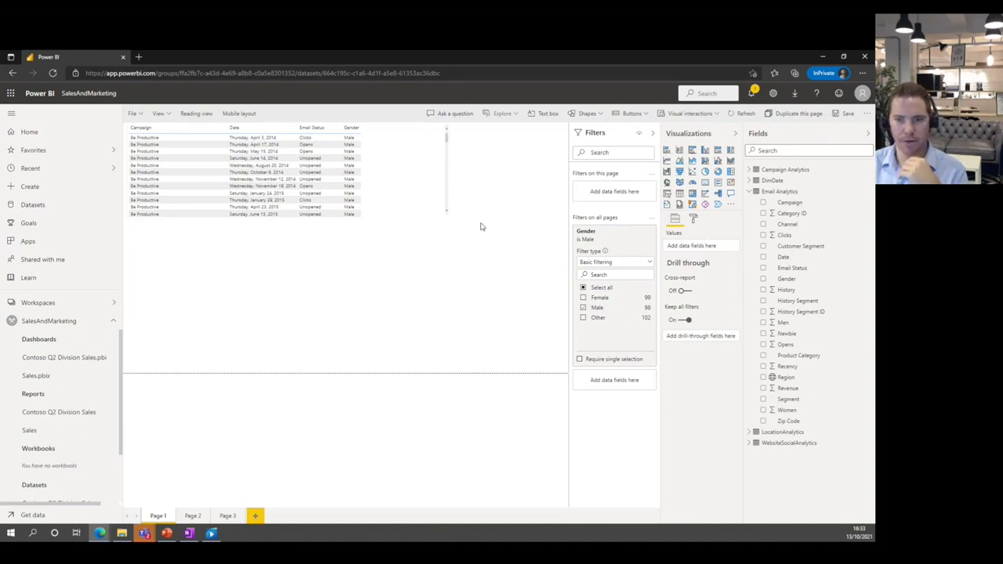
- Add a funnel grouped by Email Status first, then Segment
click(681, 172)
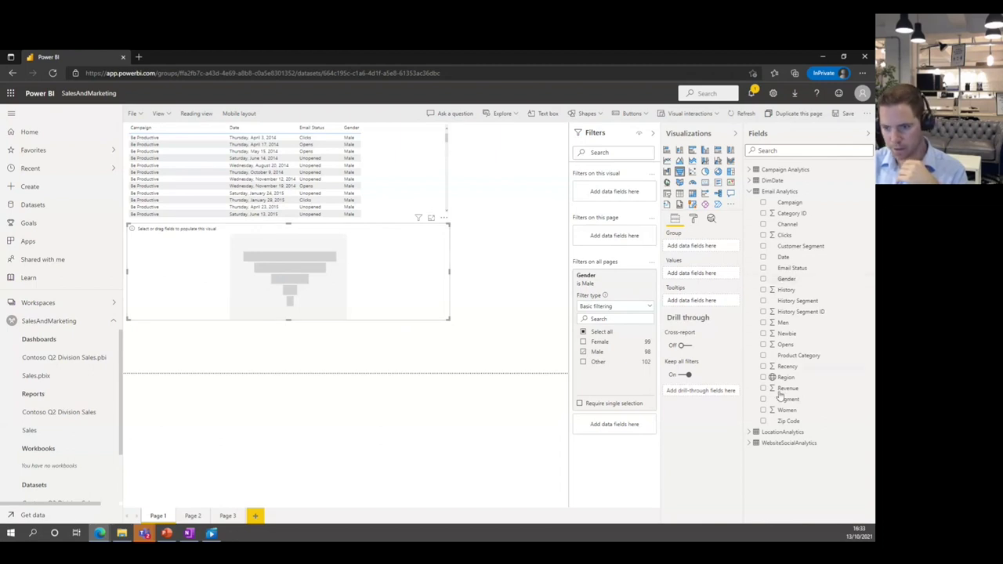
drag(788, 400, 336, 287)
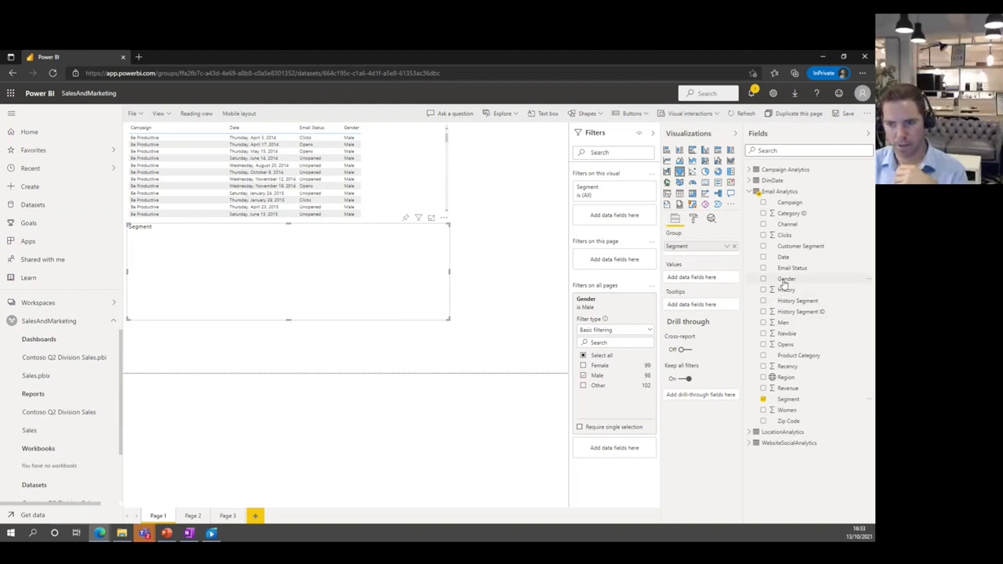
drag(782, 271, 255, 290)
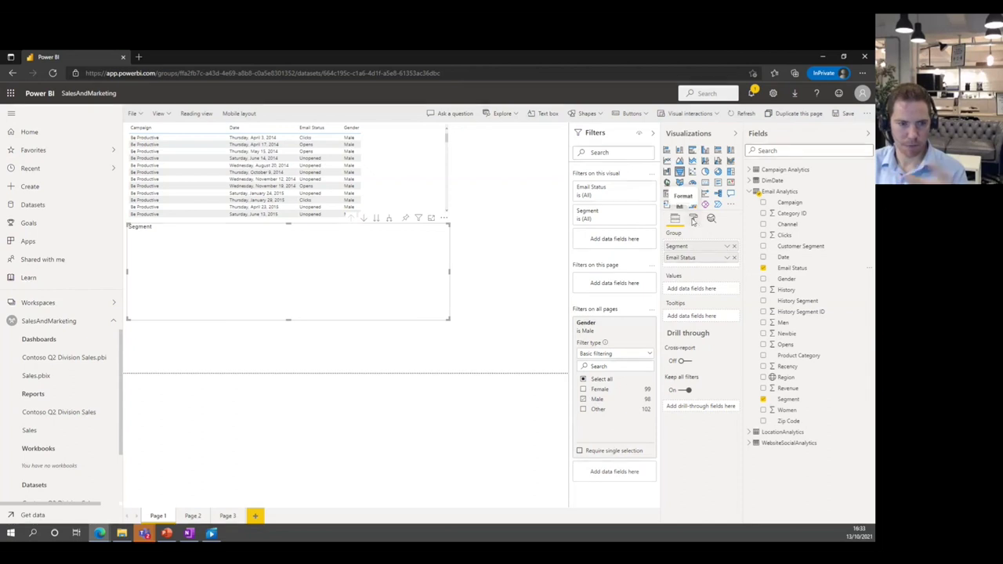
click(694, 220)
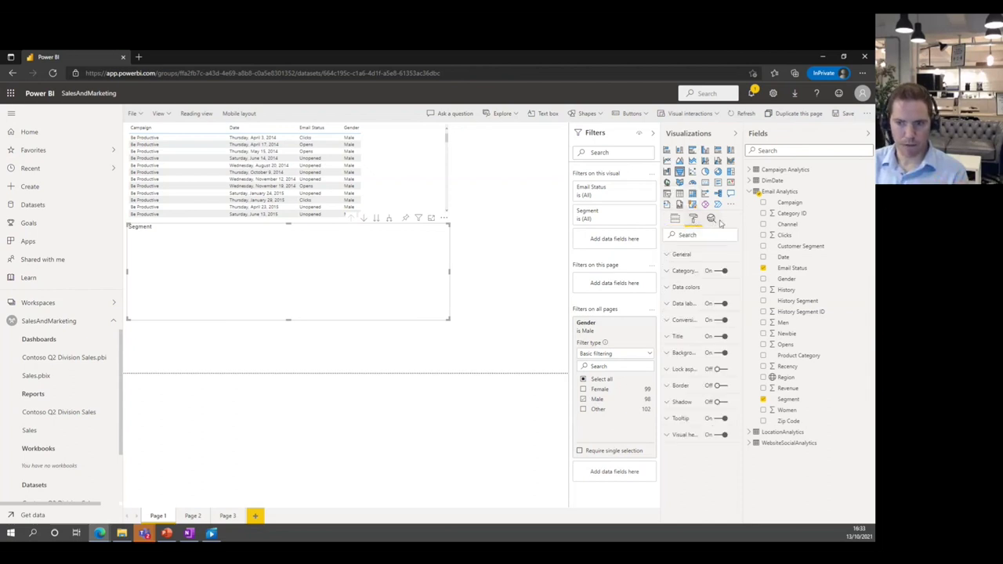
click(676, 220)
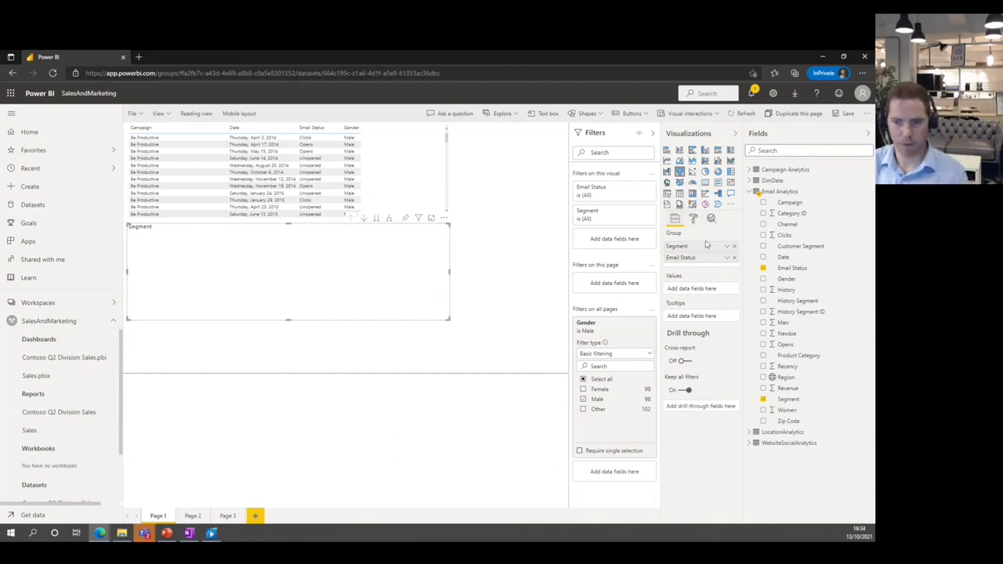
drag(706, 245, 701, 260)
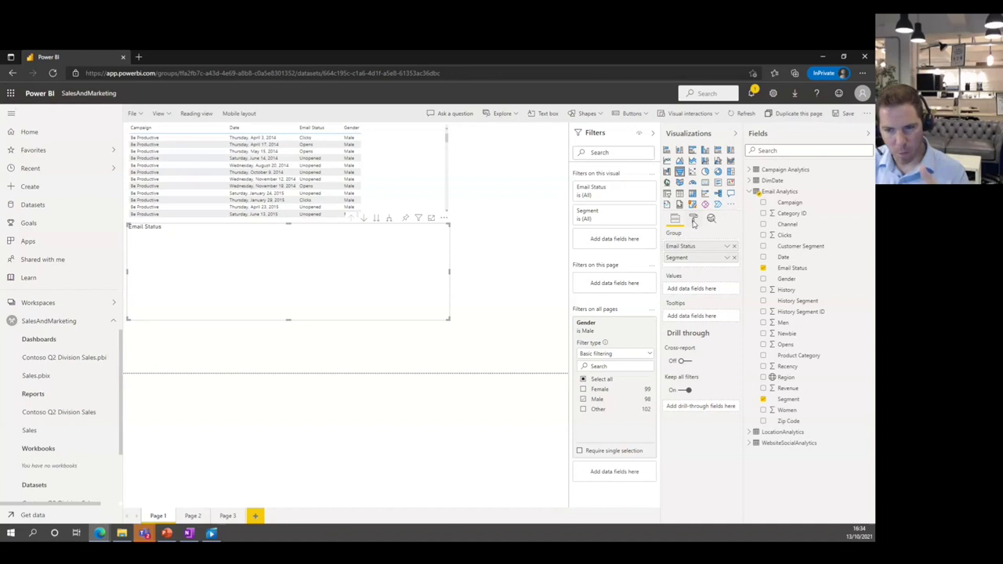
- Review the funnel's Title settings in the Format pane
click(693, 219)
click(671, 337)
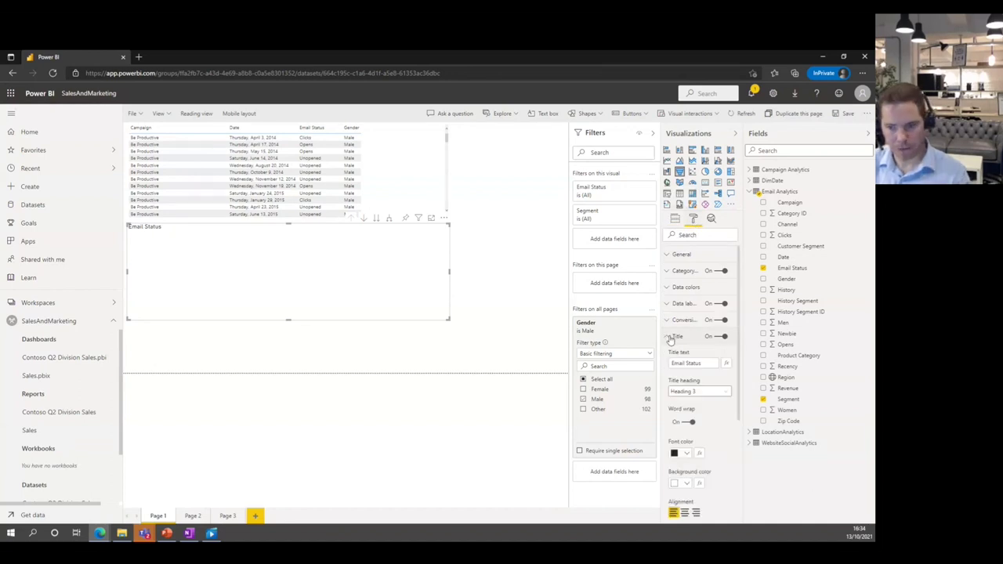
scroll(694, 345, down, 4)
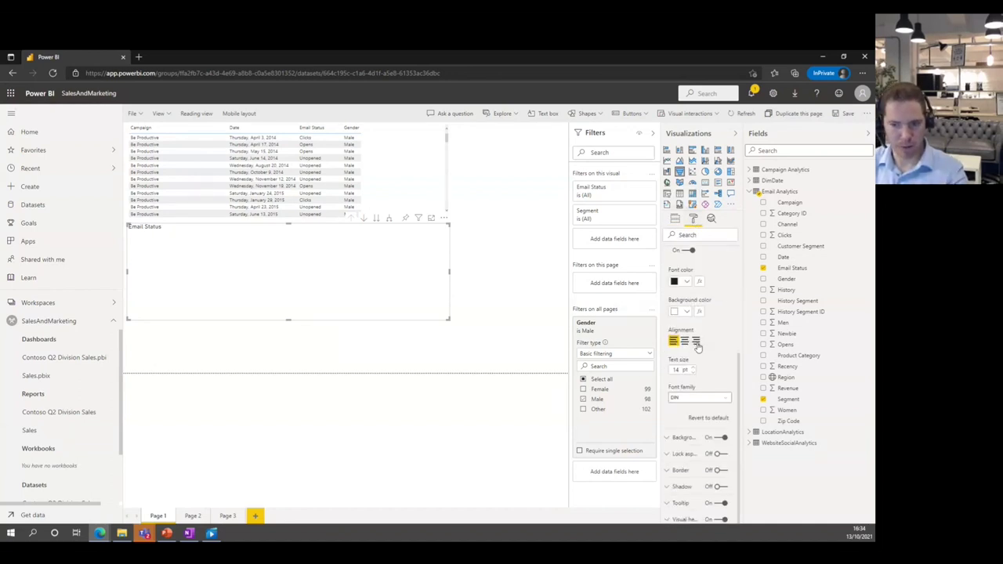
scroll(696, 345, up, 3)
click(675, 337)
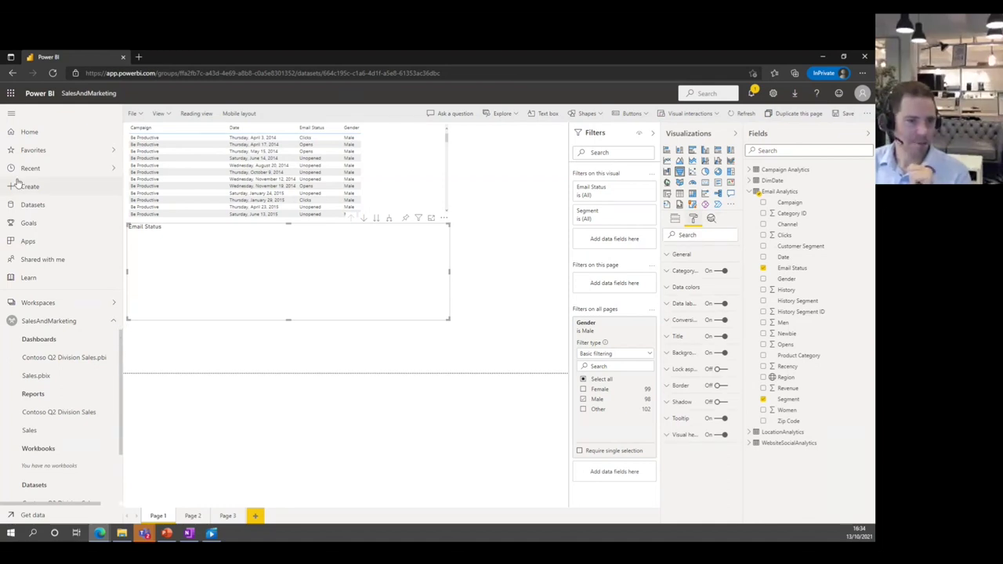
- Leave the unsaved report for Home, start a new report, and open the Datasets hub
click(33, 138)
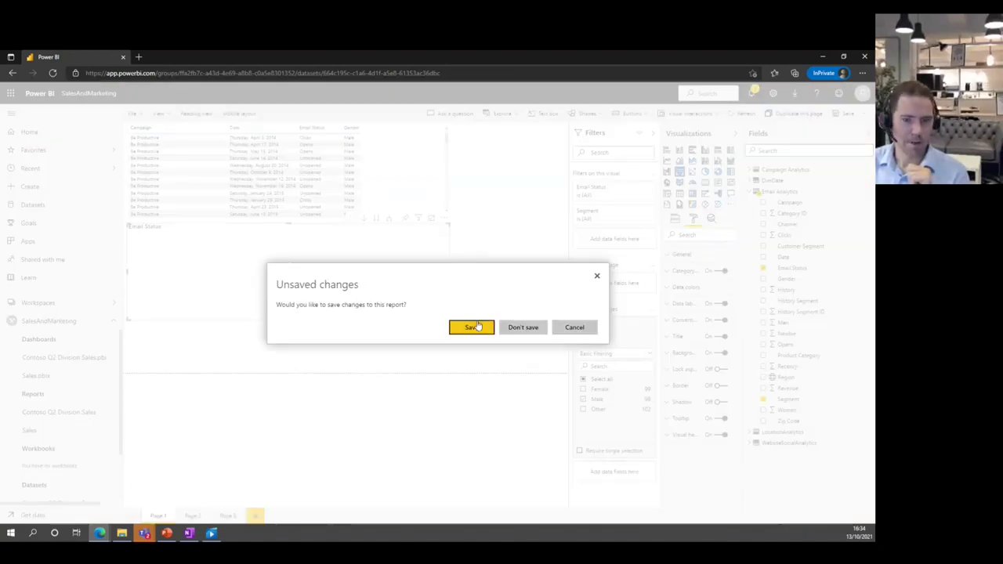
click(508, 328)
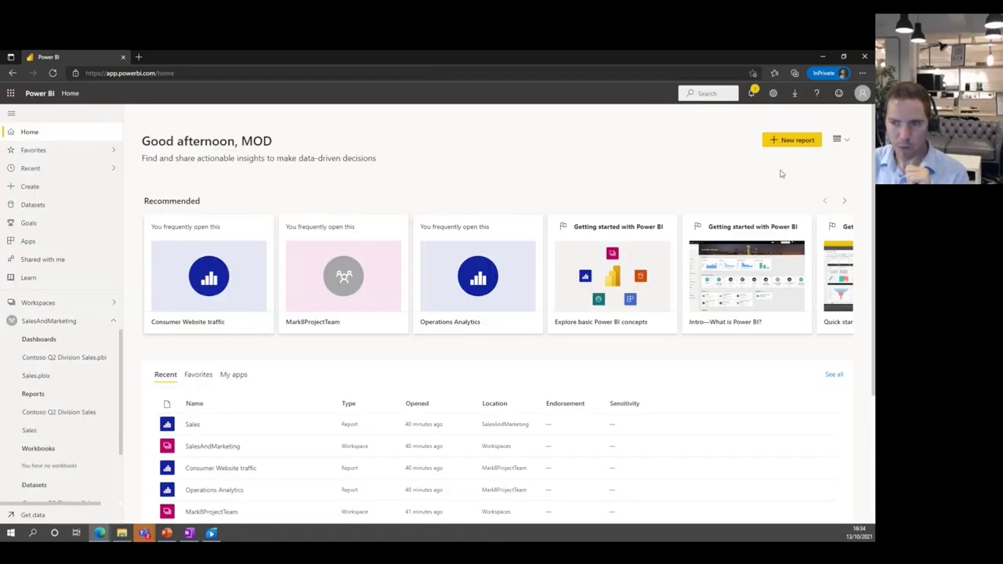
click(792, 141)
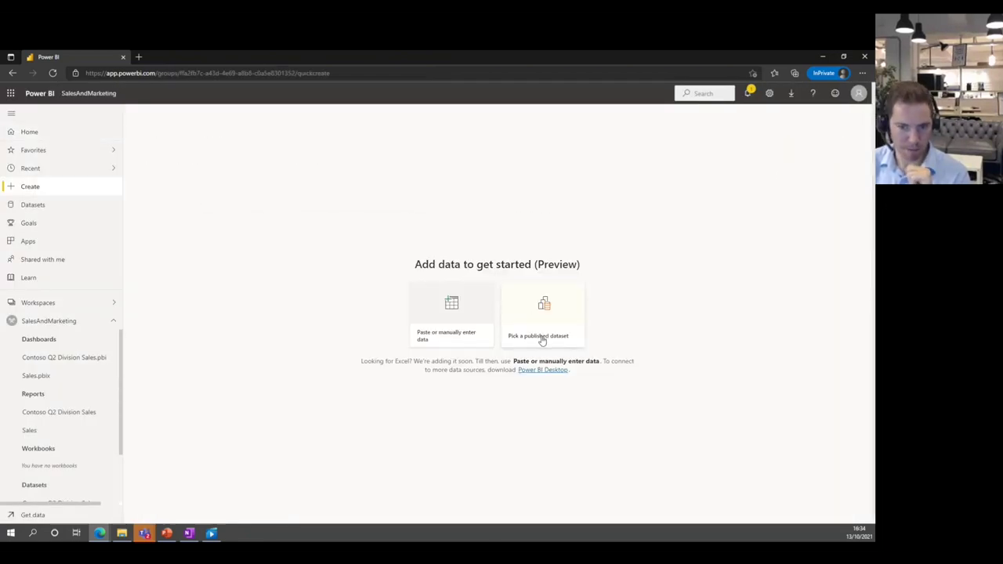
click(30, 207)
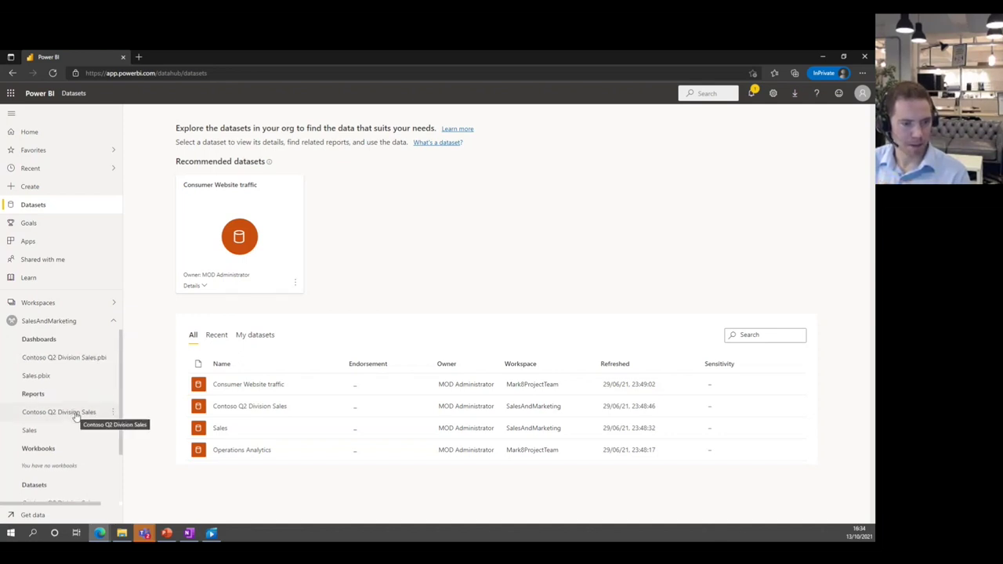
- Open the SalesAndMarketing workspace, view the Sales report, then go back to the workspace list
click(81, 310)
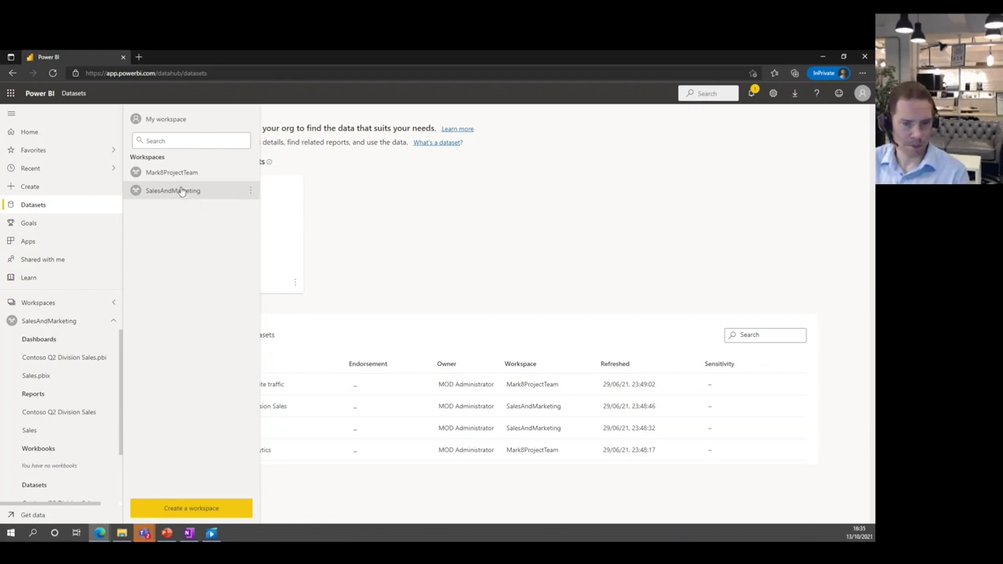
click(181, 192)
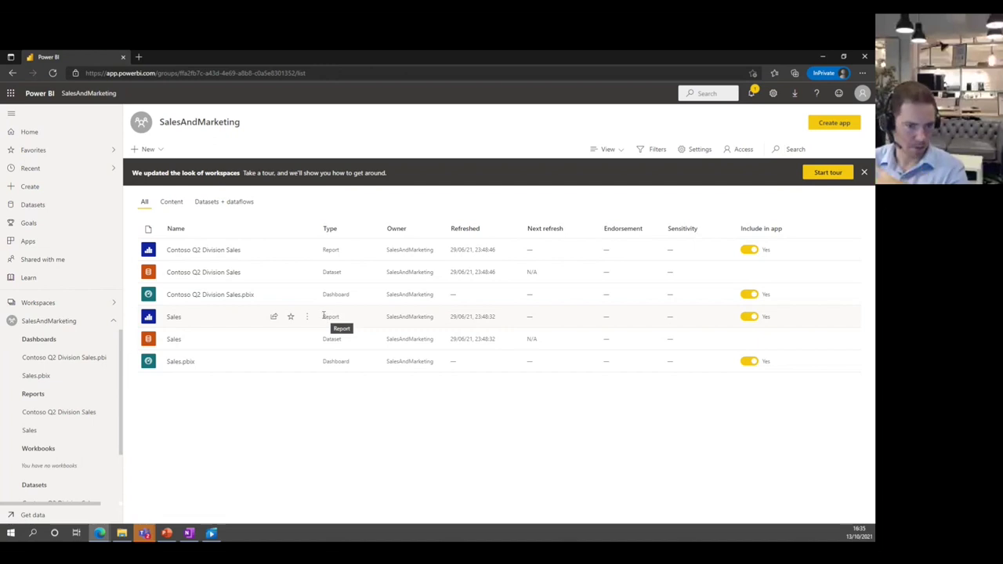
click(174, 318)
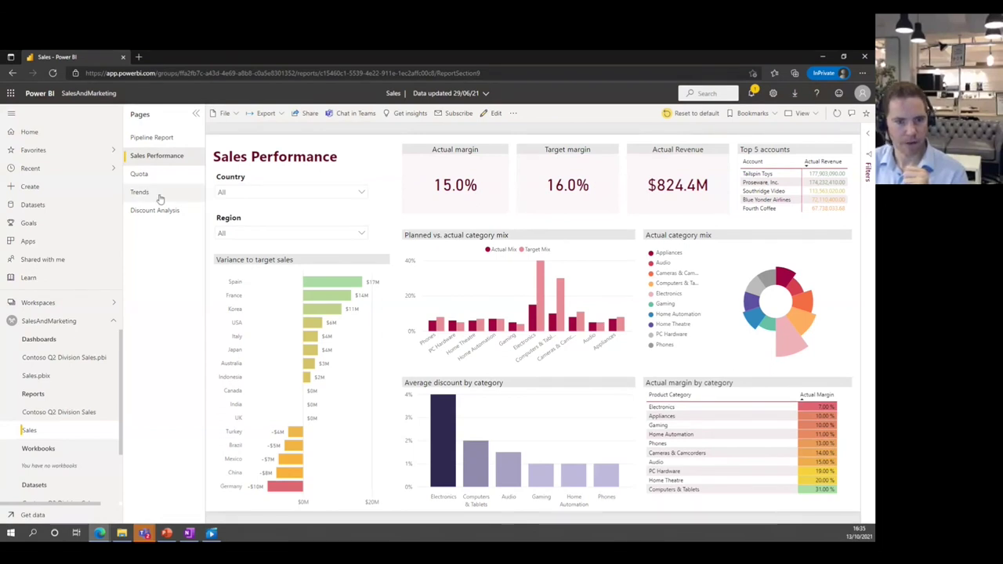
click(9, 73)
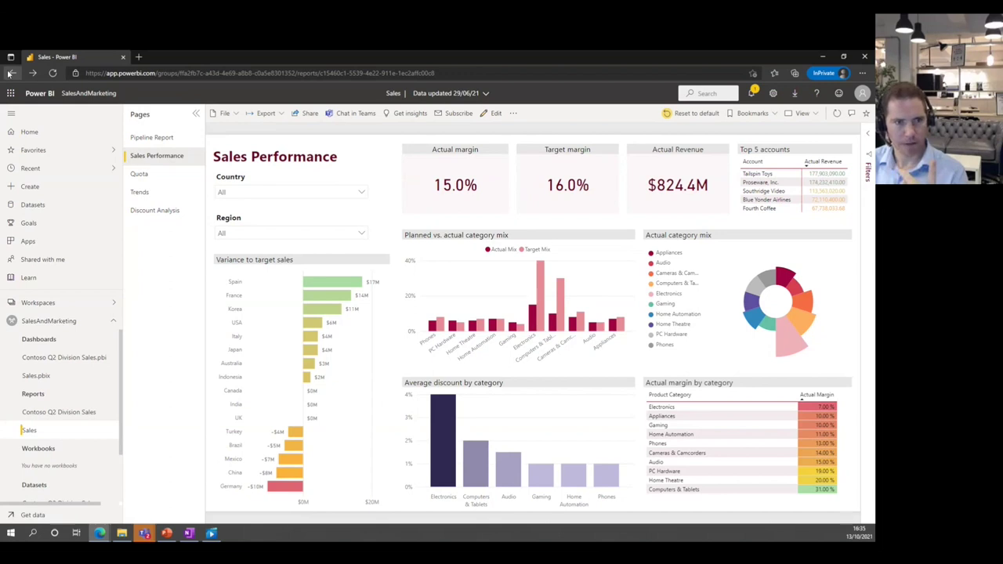
click(9, 74)
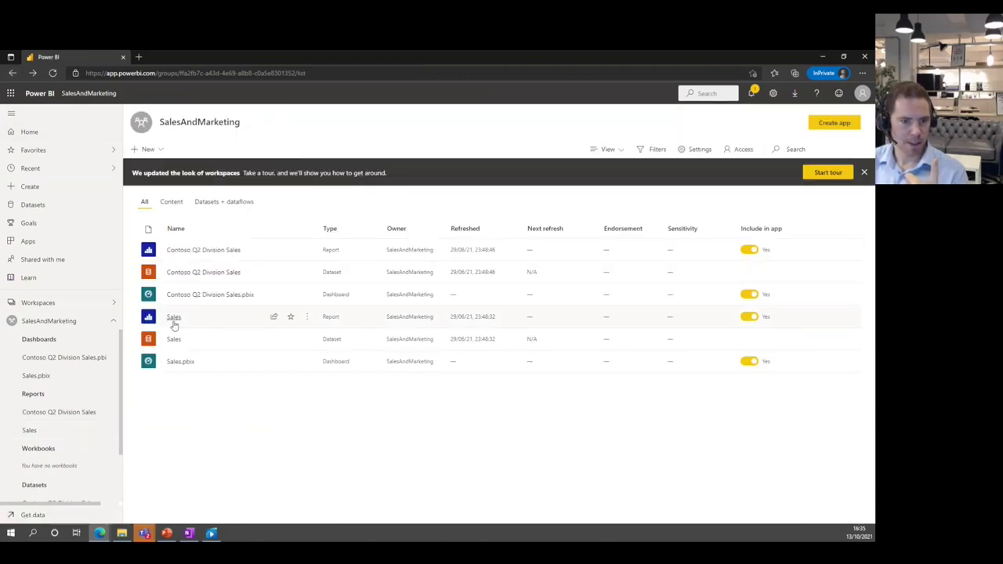
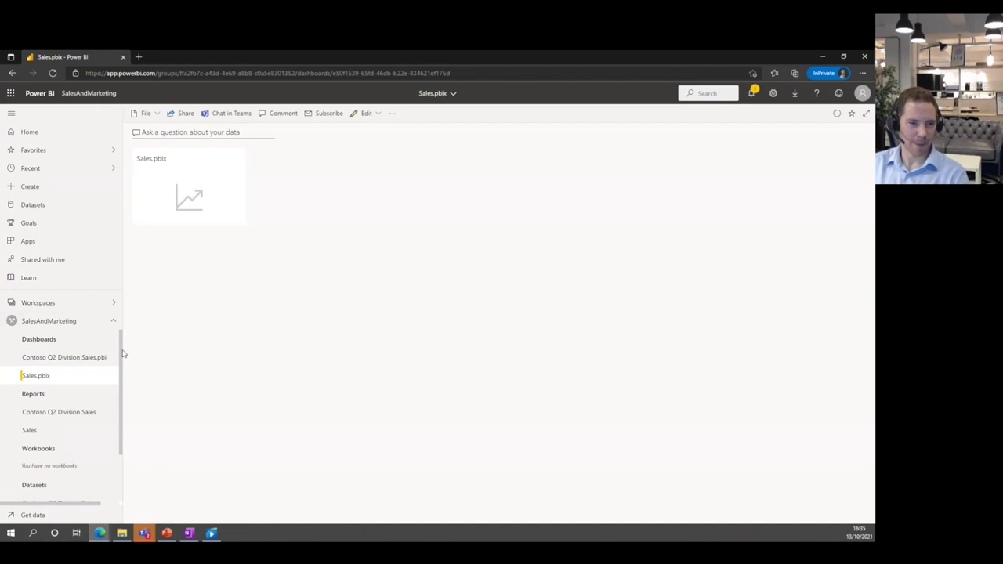
- Switch to Mark8ProjectTeam and view the Operations Analytics.pbix and Consumer Website traffic.pbix dashboards
click(88, 306)
click(176, 174)
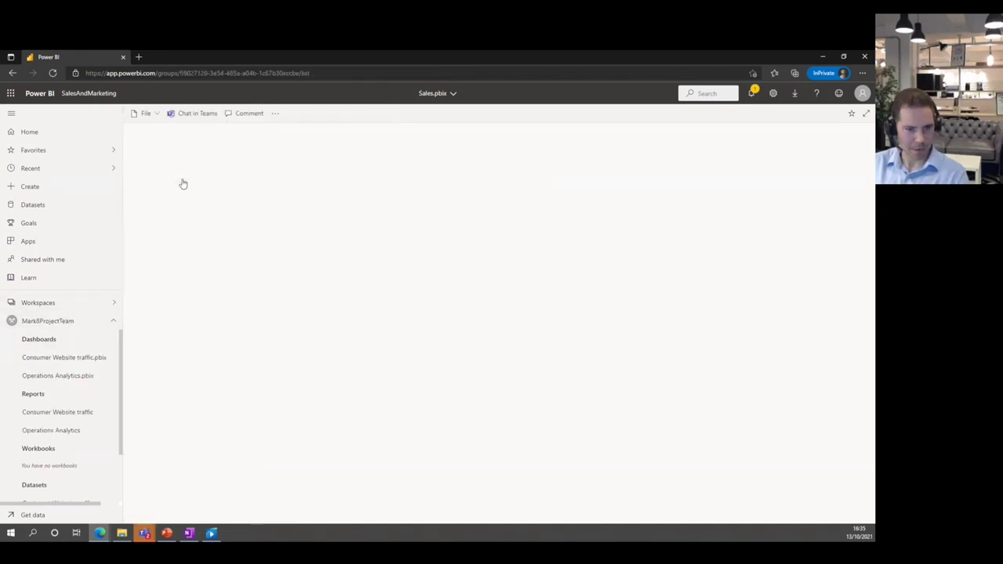
click(192, 362)
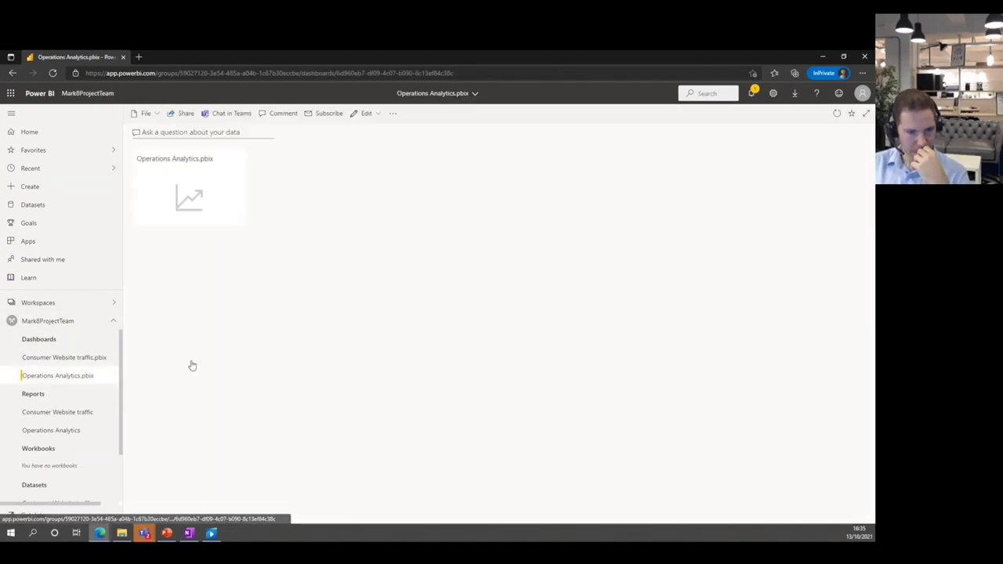
click(13, 73)
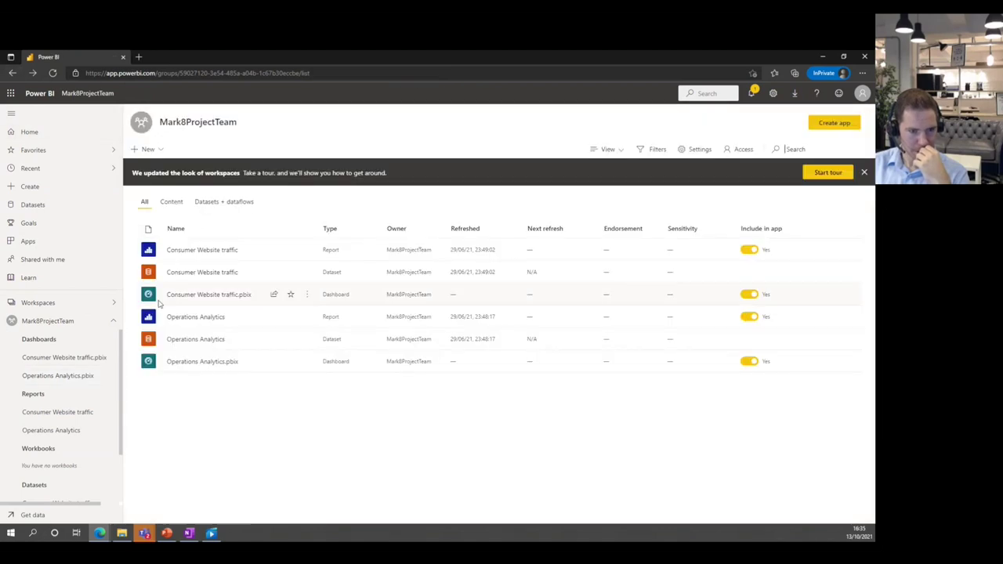
click(176, 294)
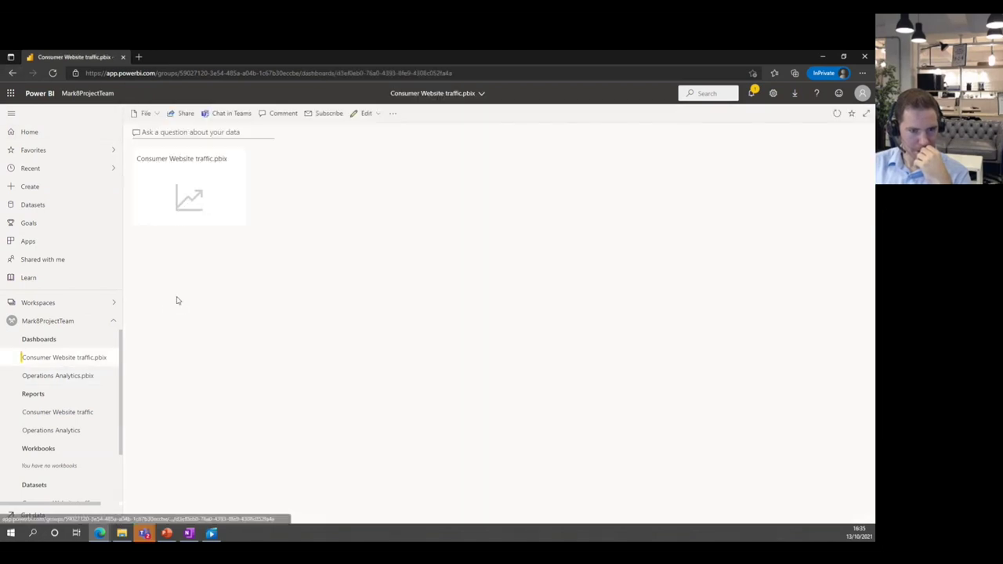
click(13, 73)
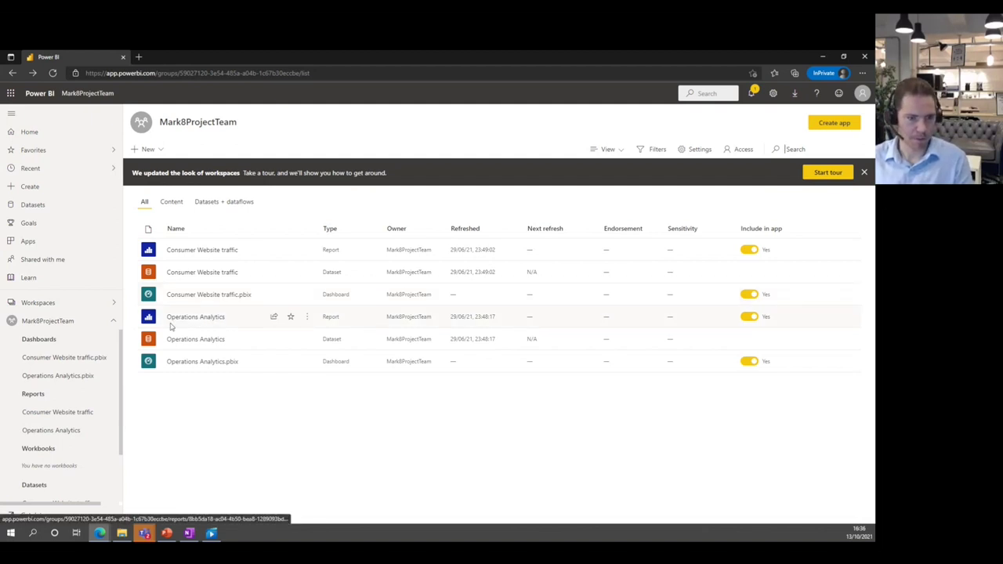
- Open the Sales report via the Sales dataset's related reports in SalesAndMarketing
click(103, 310)
click(176, 191)
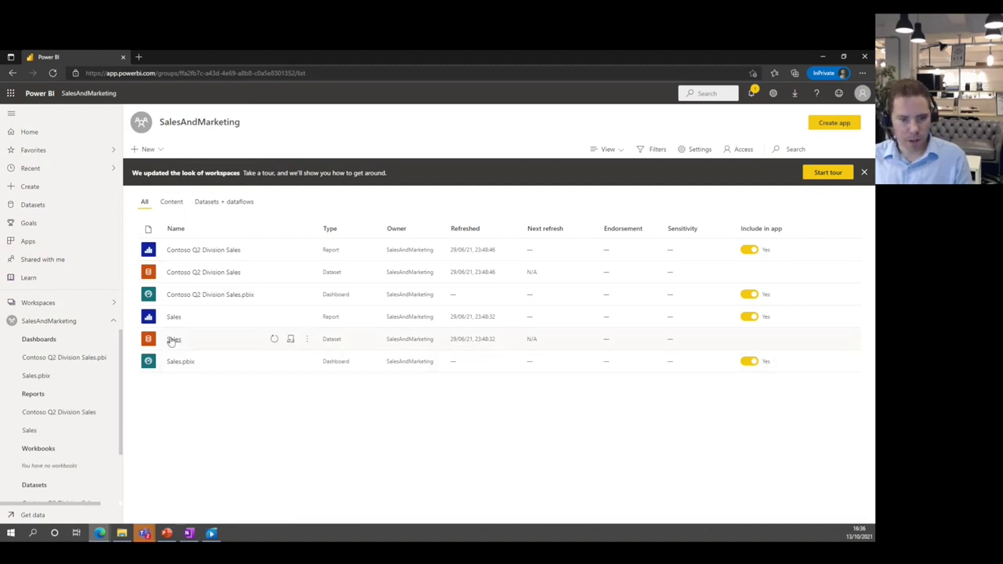
click(173, 339)
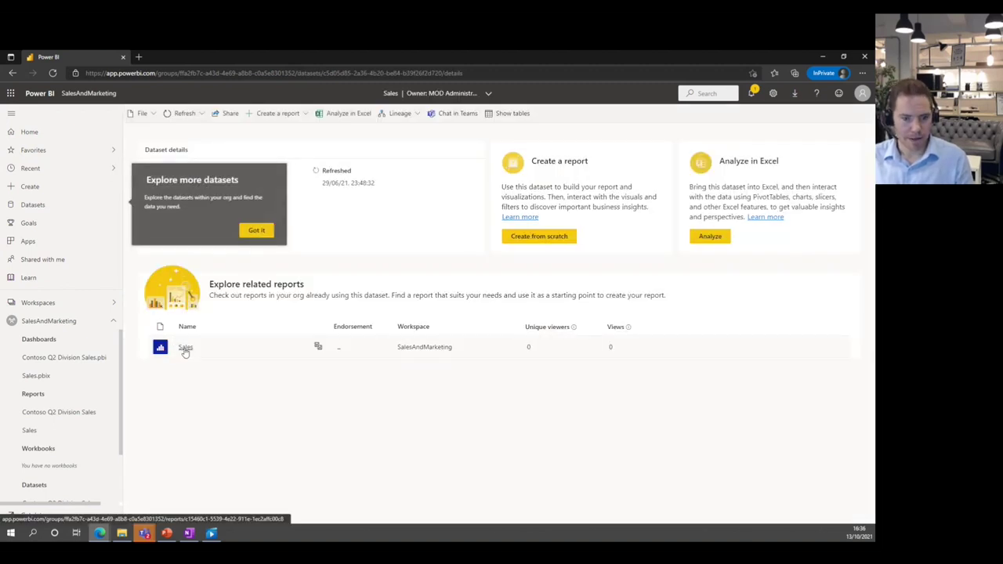
click(182, 350)
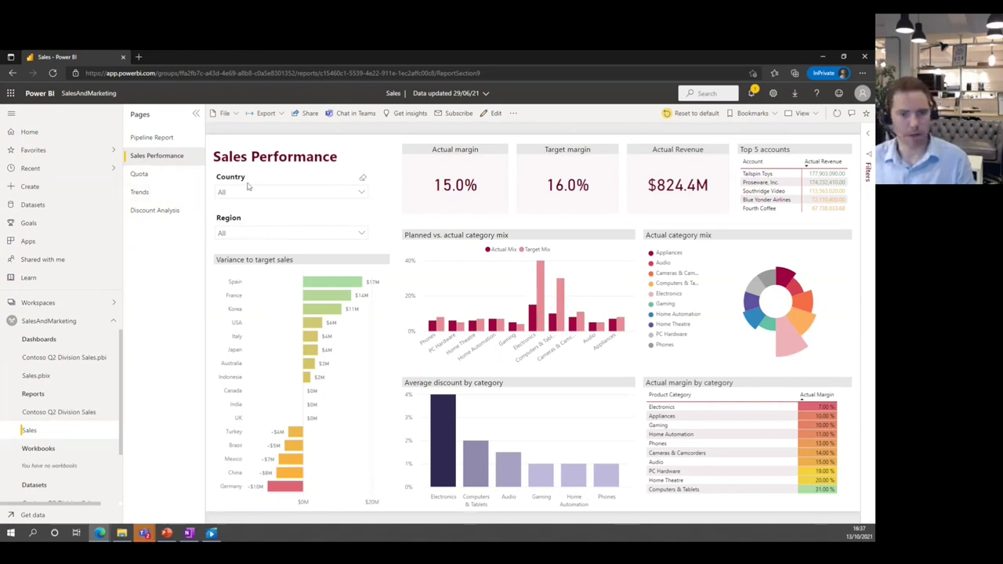
- Go to the Pipeline Report page, collapse the nav and Pages panes, and view full screen
click(160, 139)
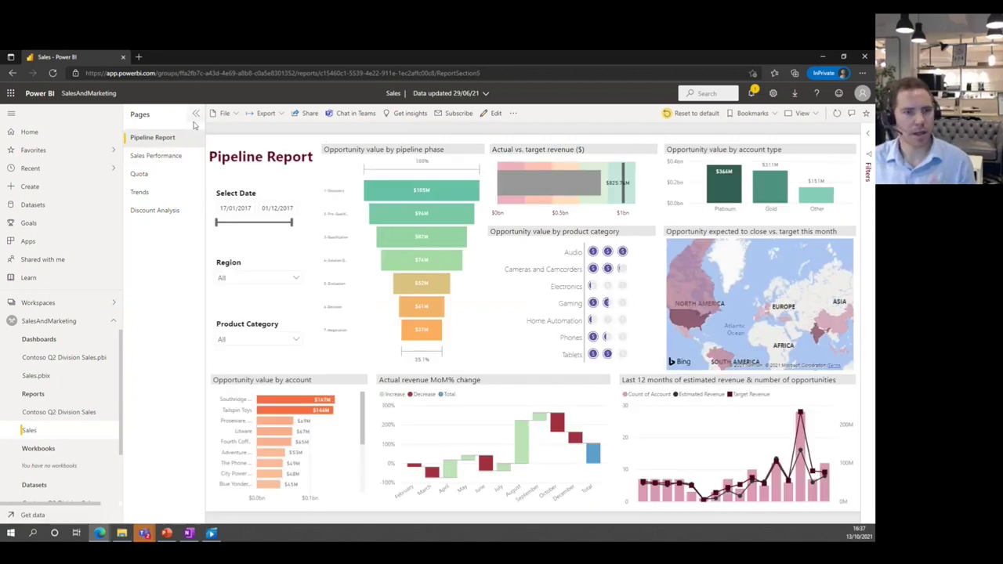
click(10, 115)
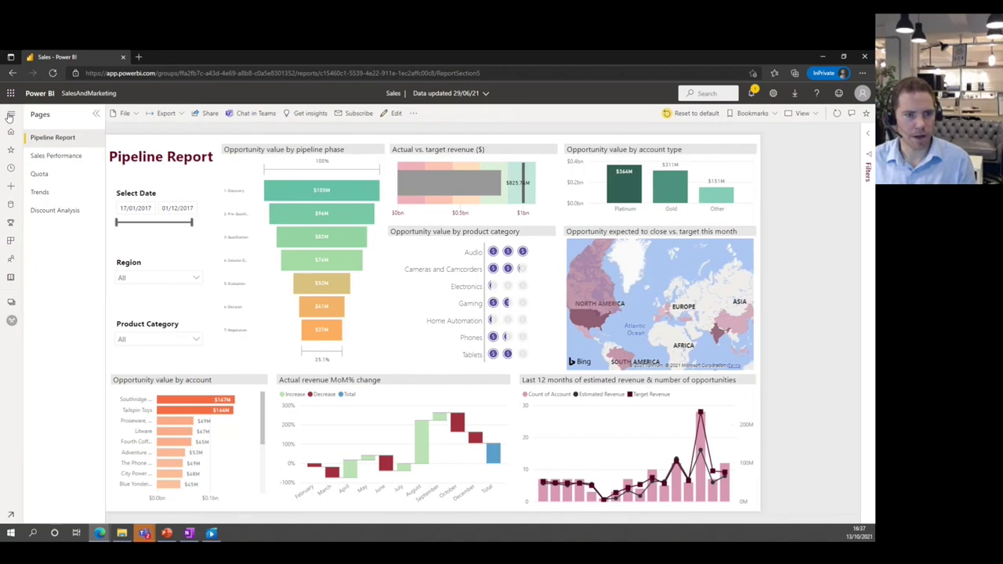
click(96, 114)
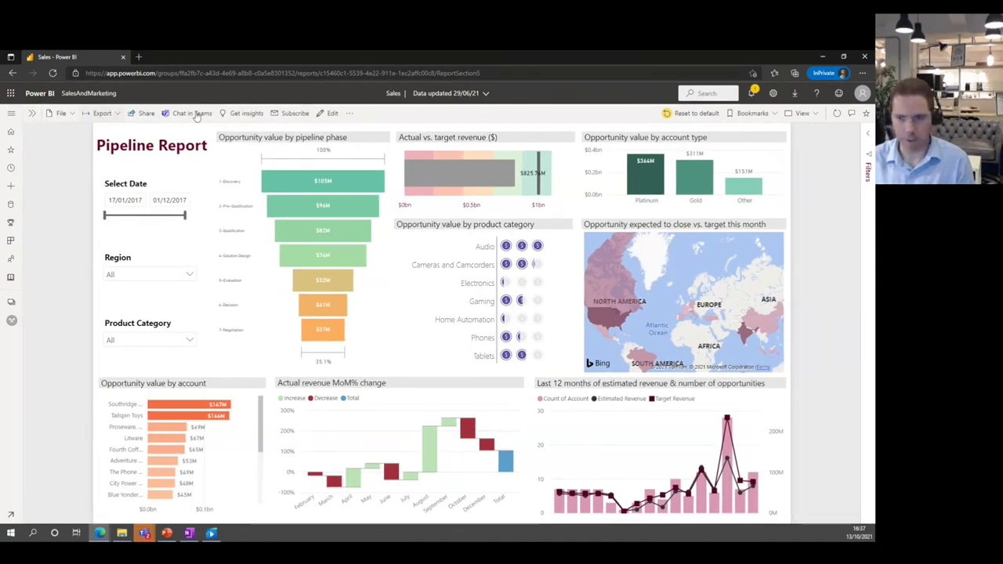
click(812, 116)
click(787, 131)
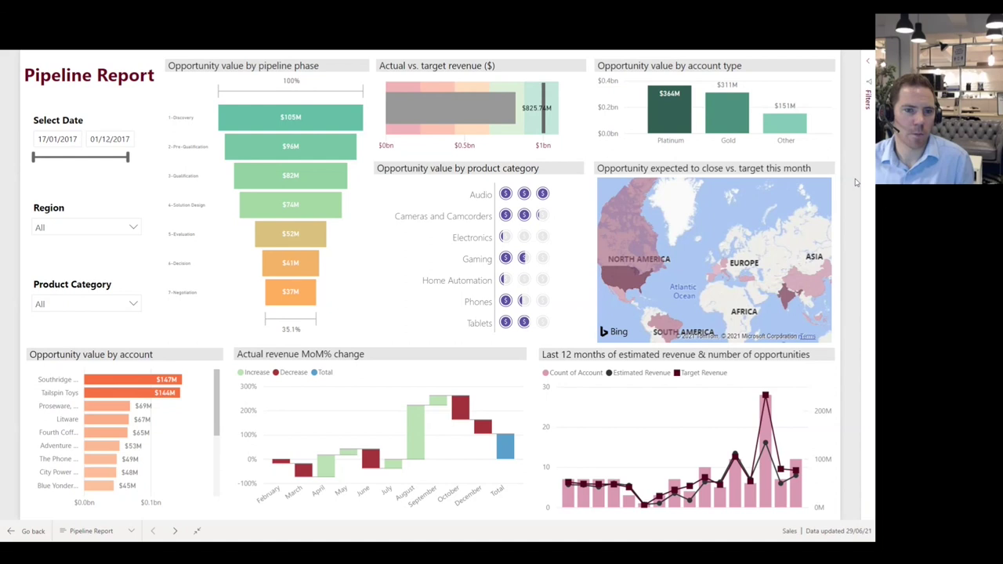
click(328, 123)
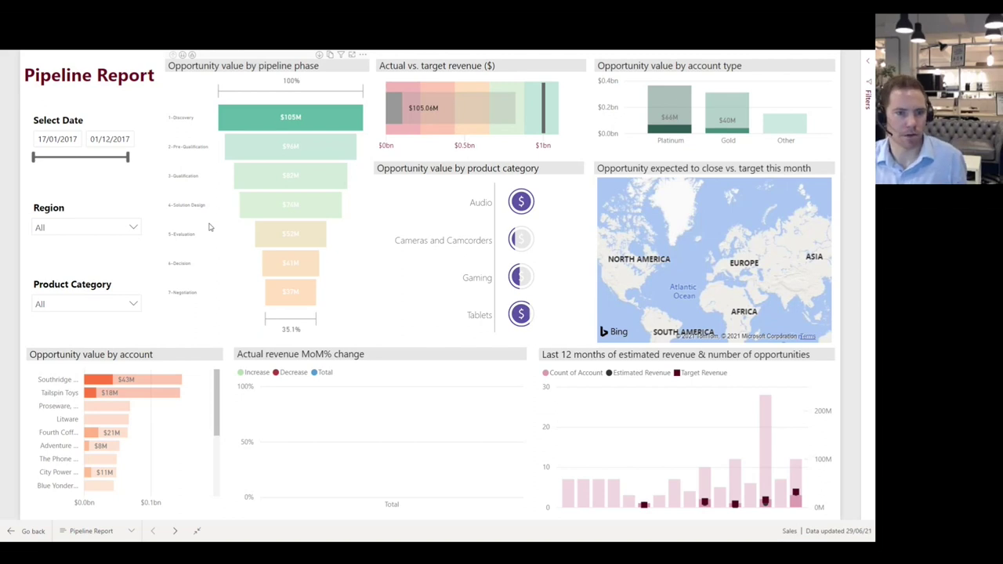
click(256, 154)
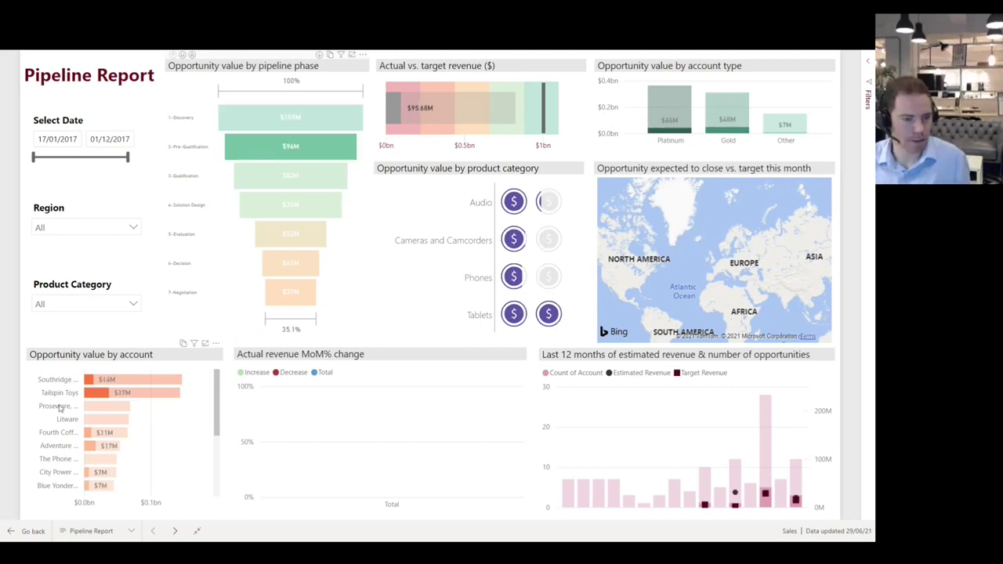
mouse_move(90, 384)
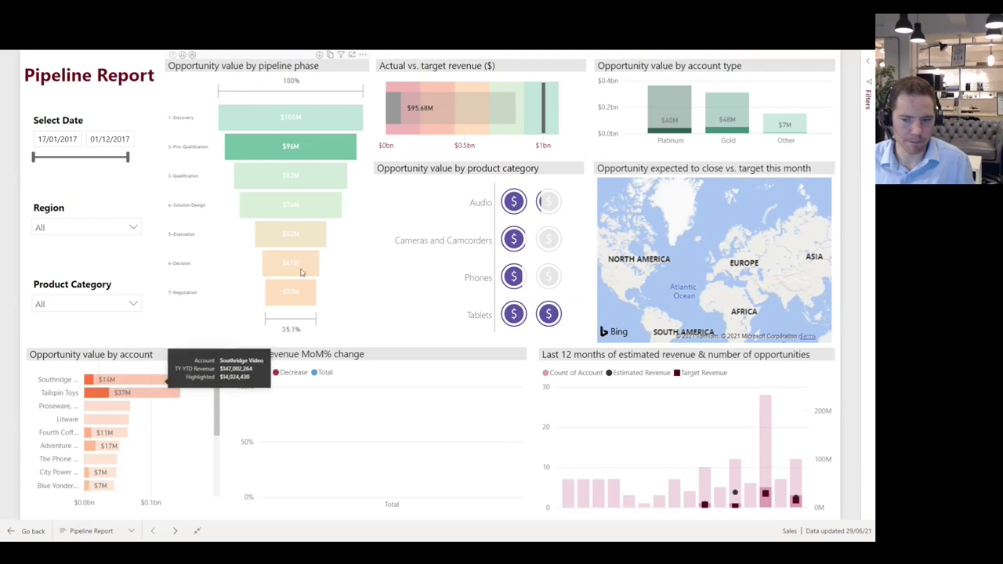
click(255, 176)
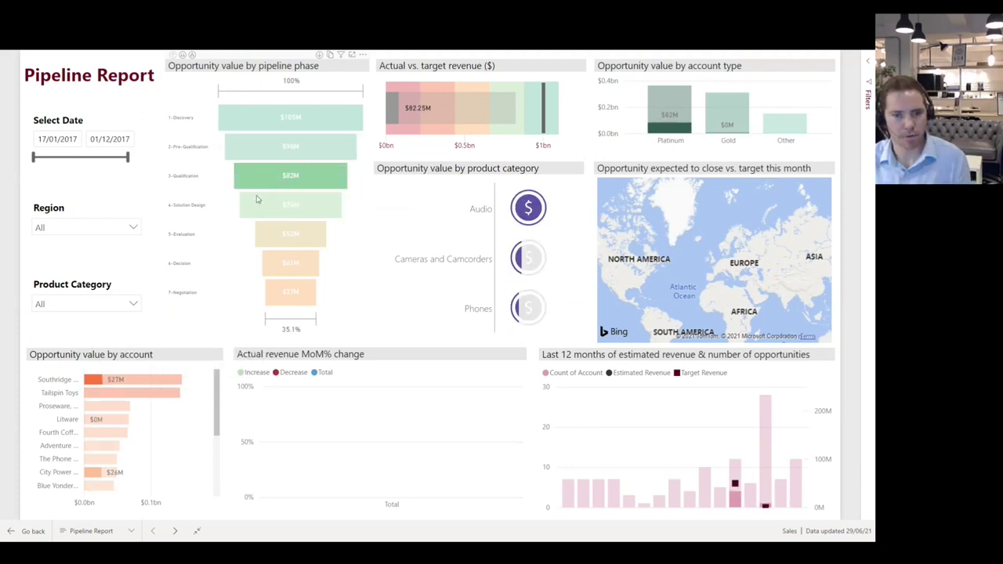
mouse_move(257, 208)
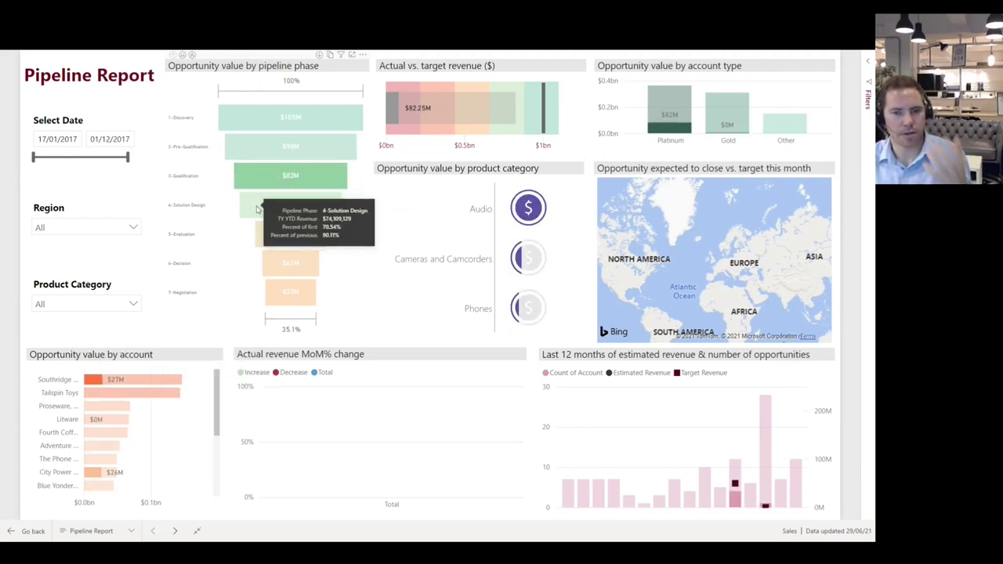
click(257, 207)
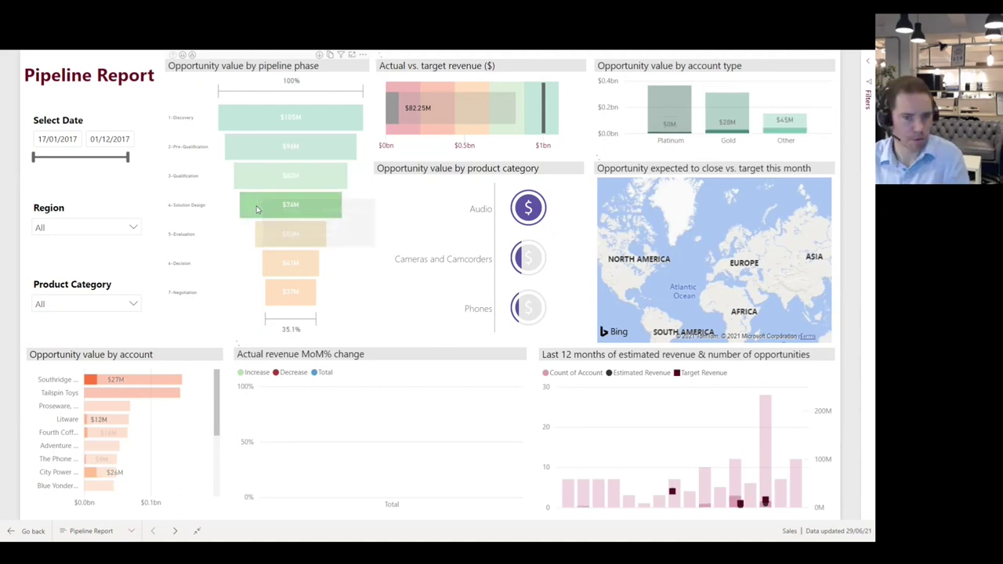
click(267, 230)
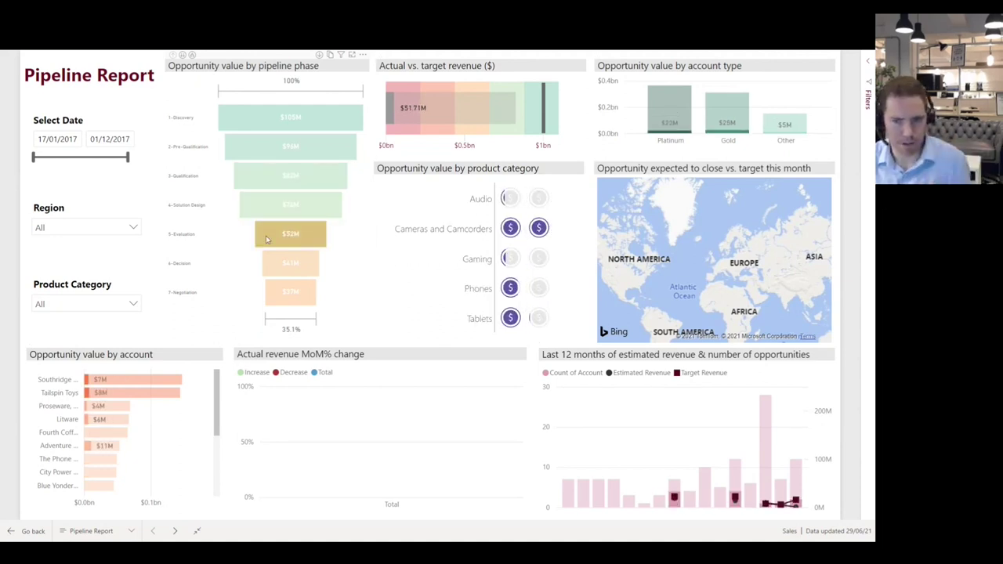
click(274, 268)
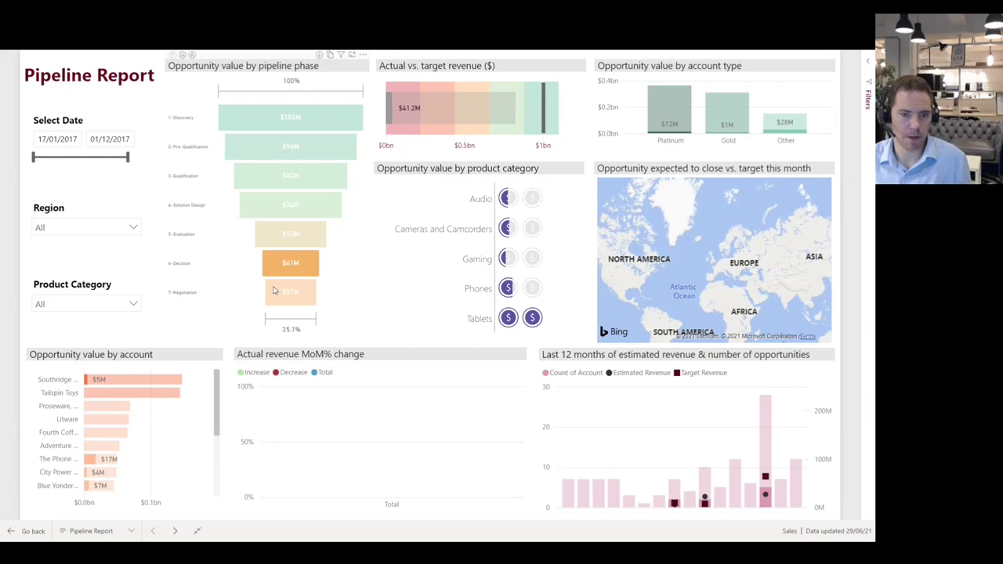
click(276, 290)
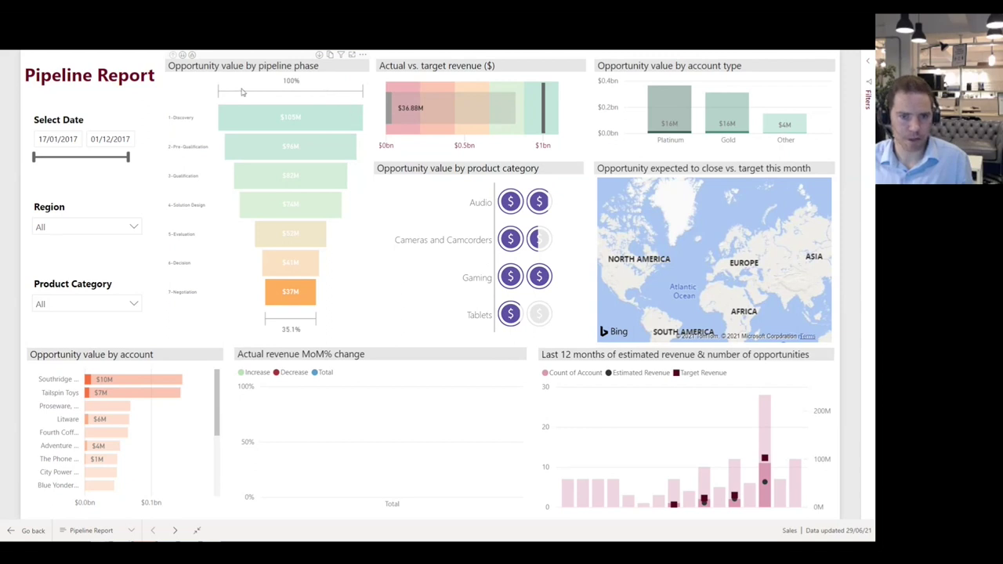
click(202, 87)
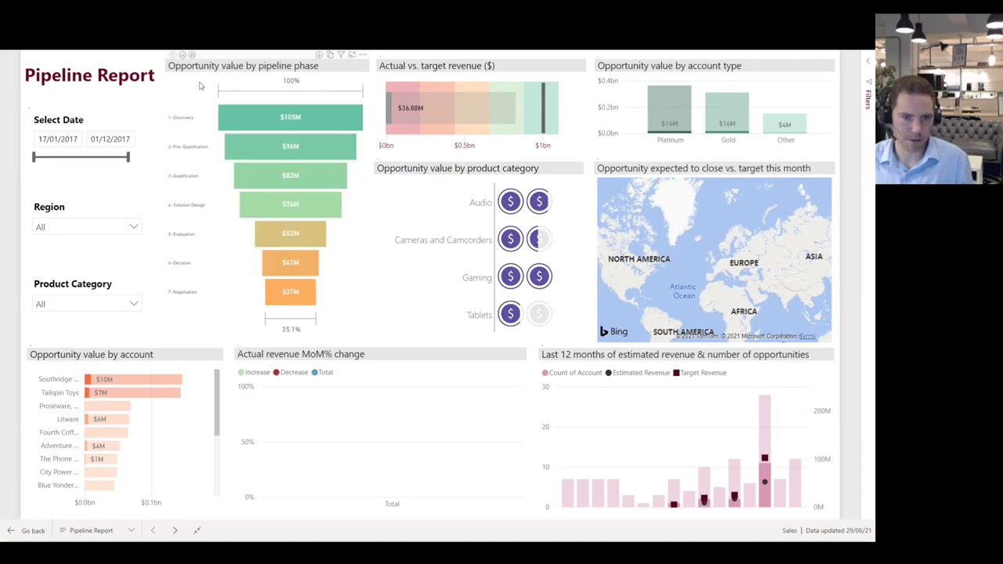
click(298, 292)
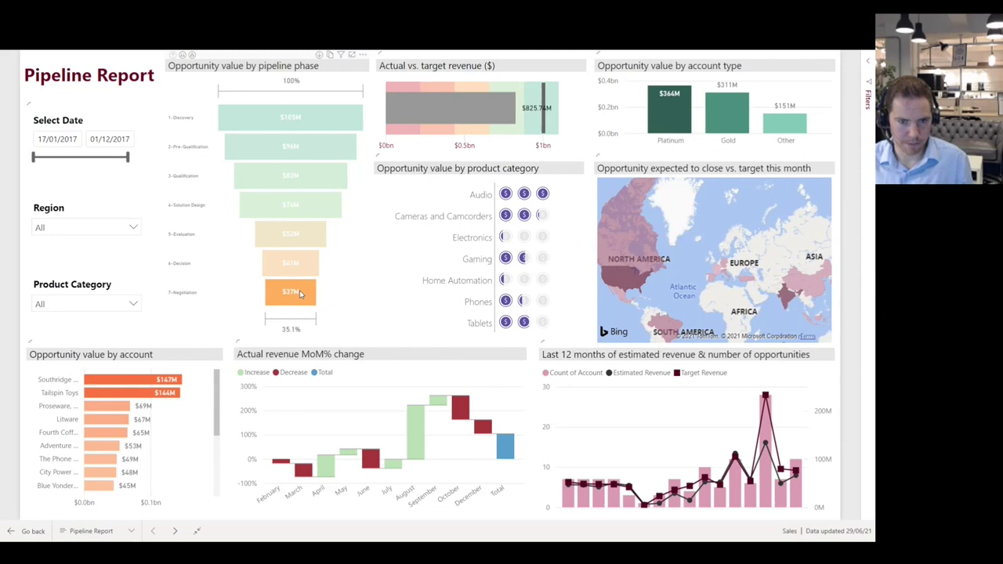
click(306, 293)
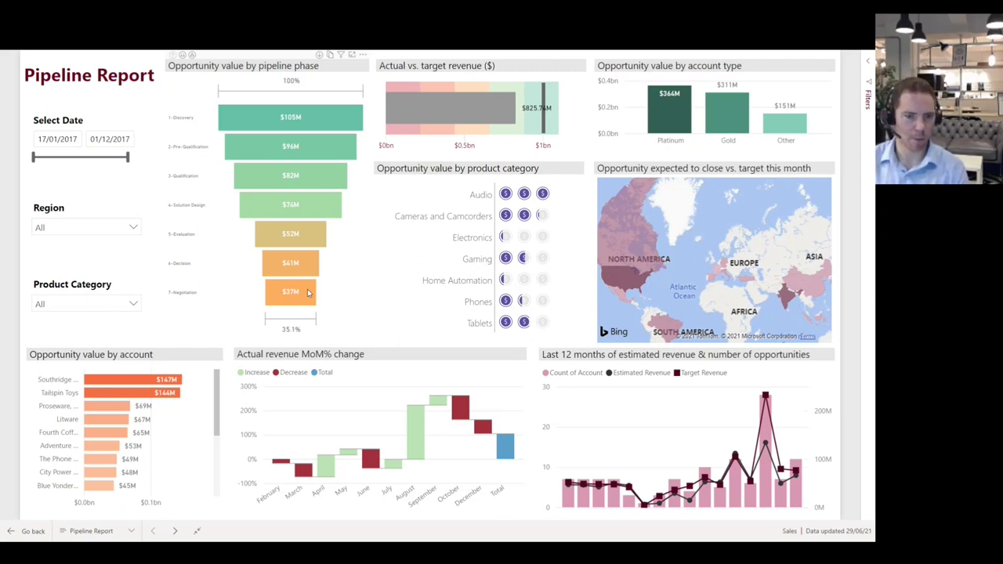
click(305, 296)
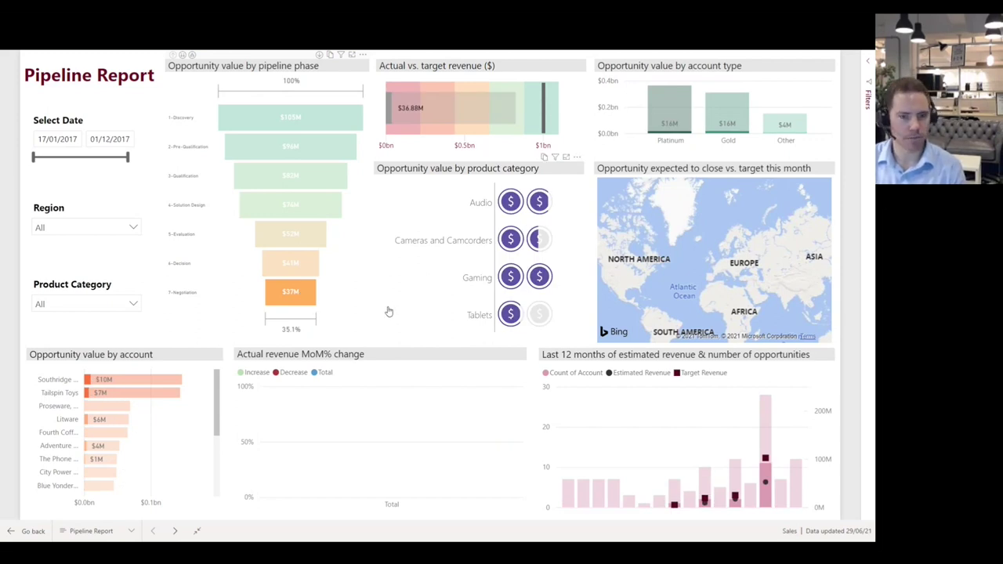
click(303, 292)
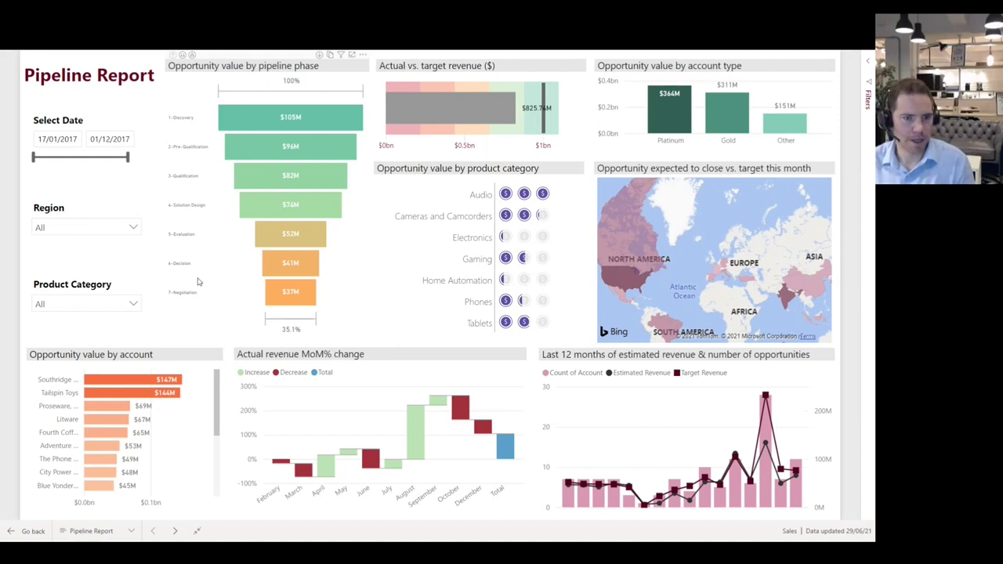
click(133, 227)
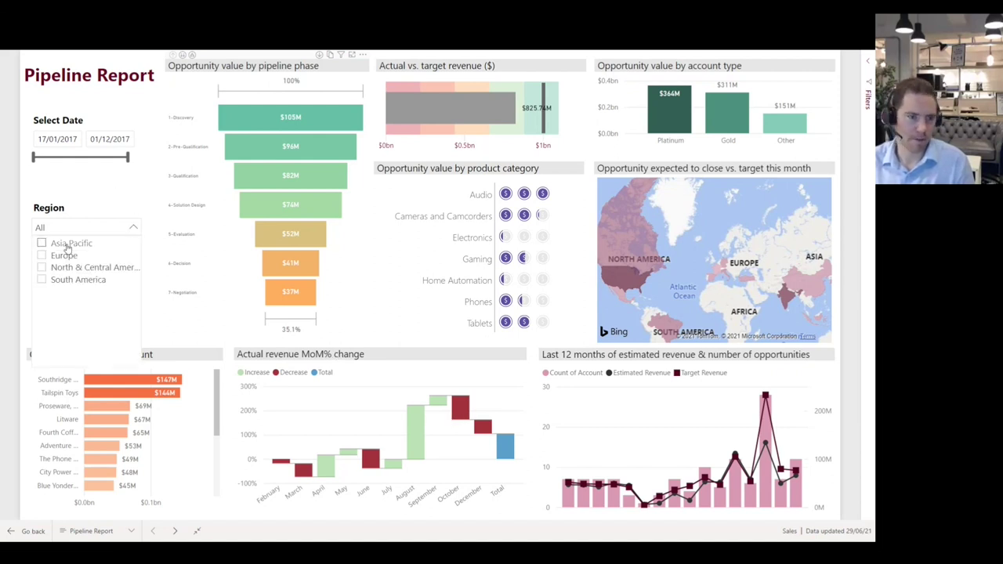
click(63, 256)
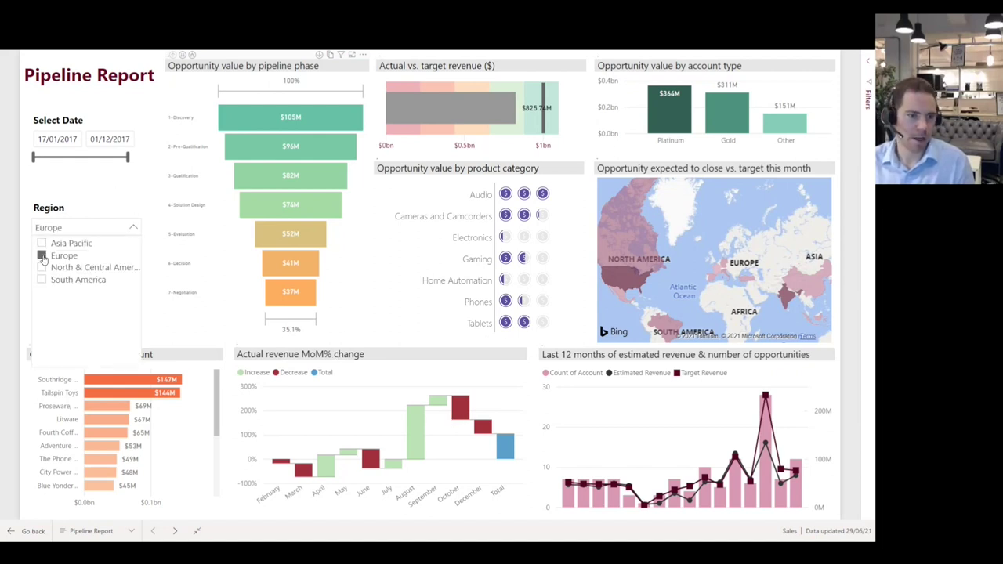
click(133, 228)
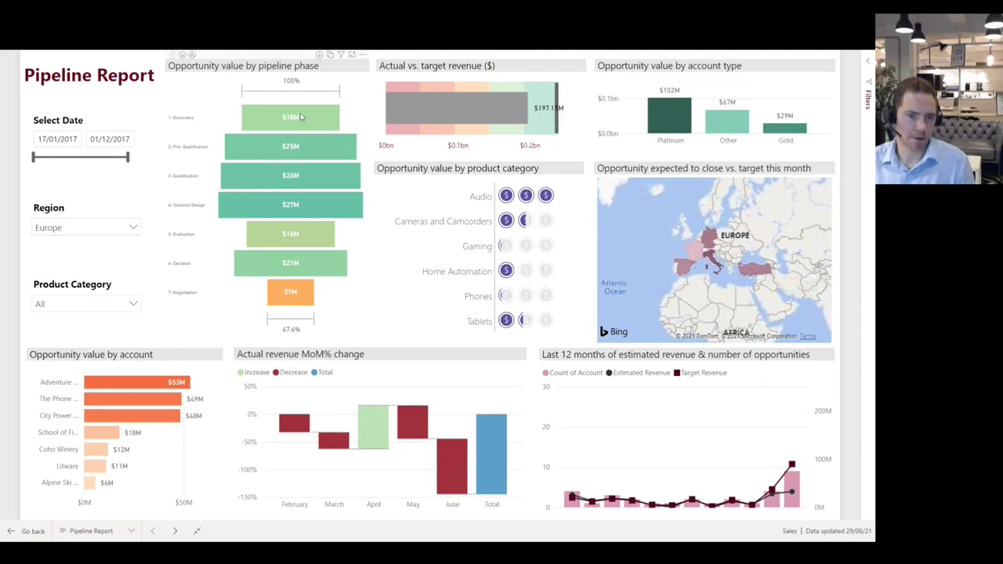
mouse_move(298, 293)
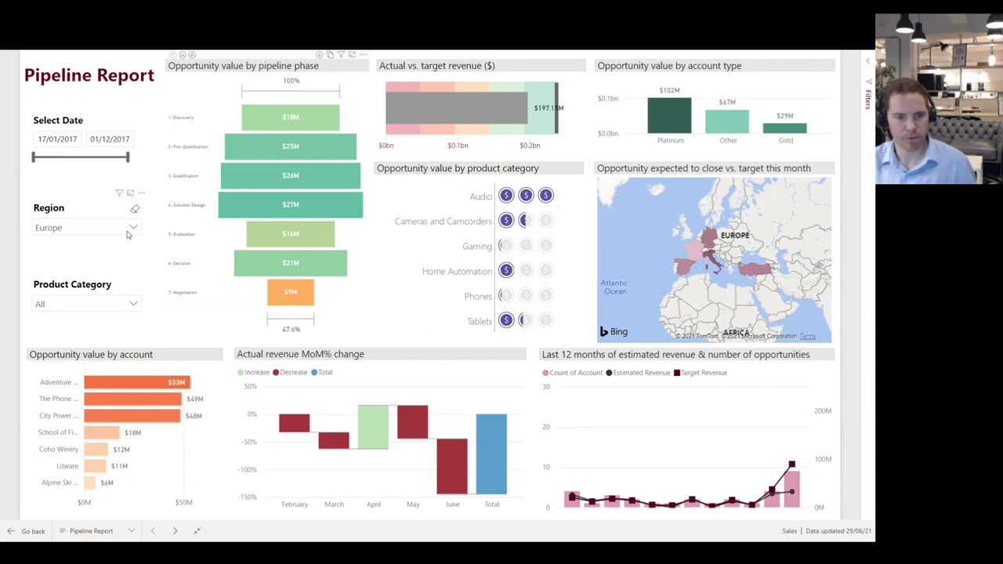
click(129, 229)
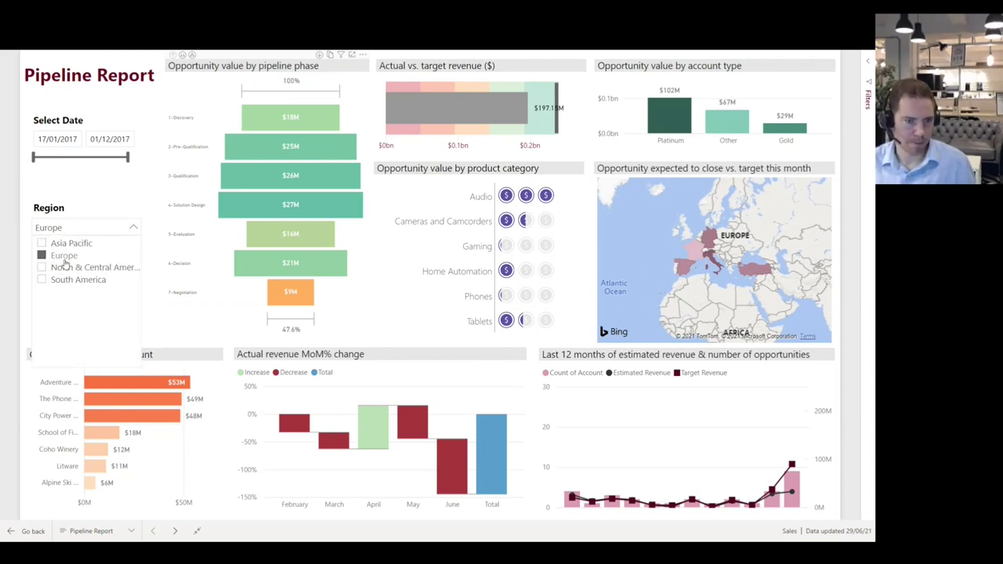
click(53, 259)
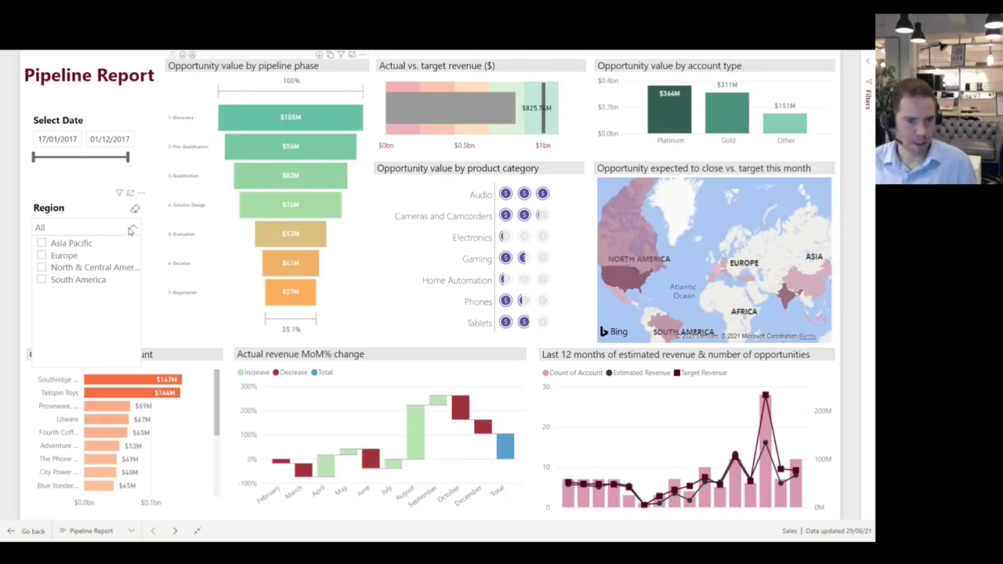
click(47, 258)
click(134, 229)
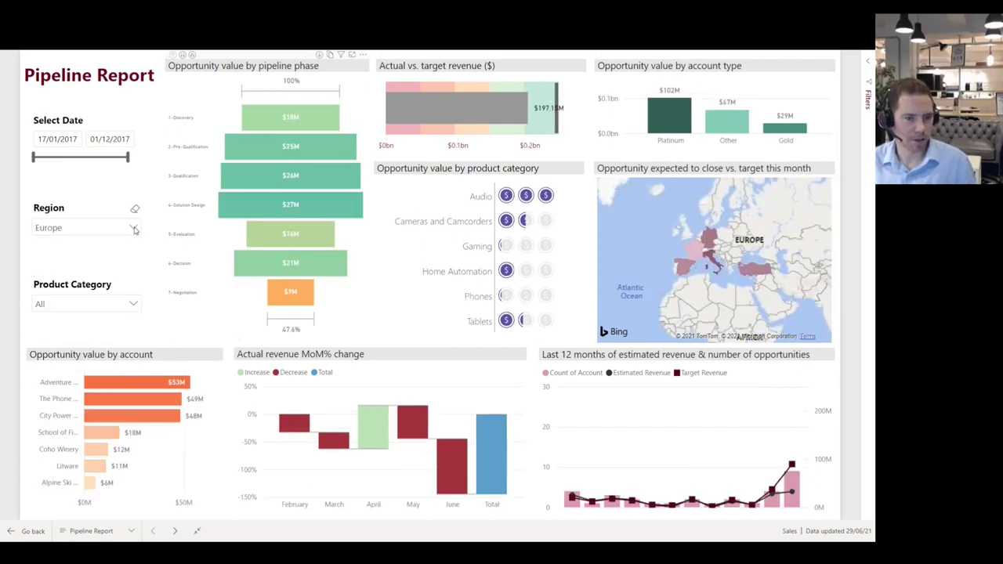
click(131, 231)
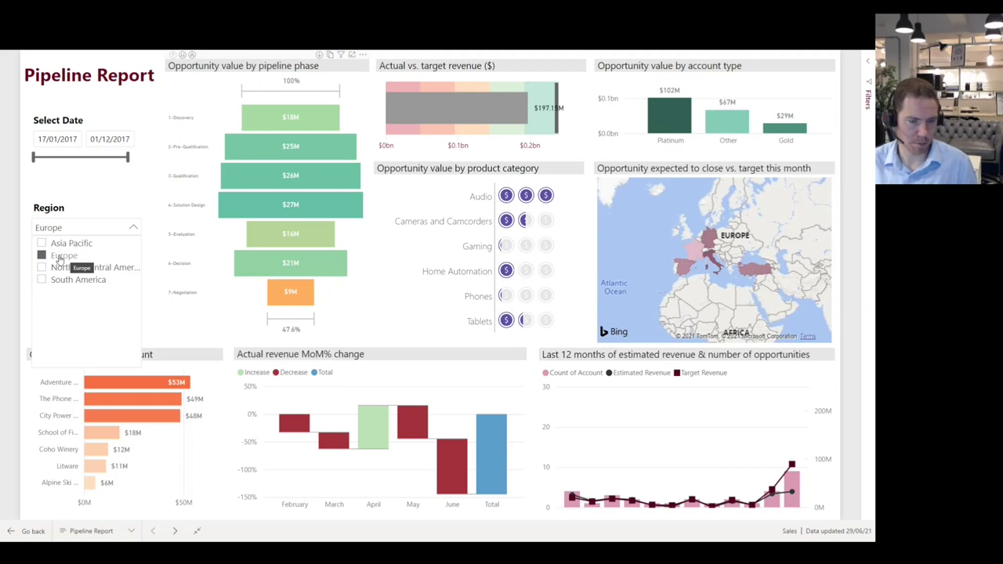
click(63, 259)
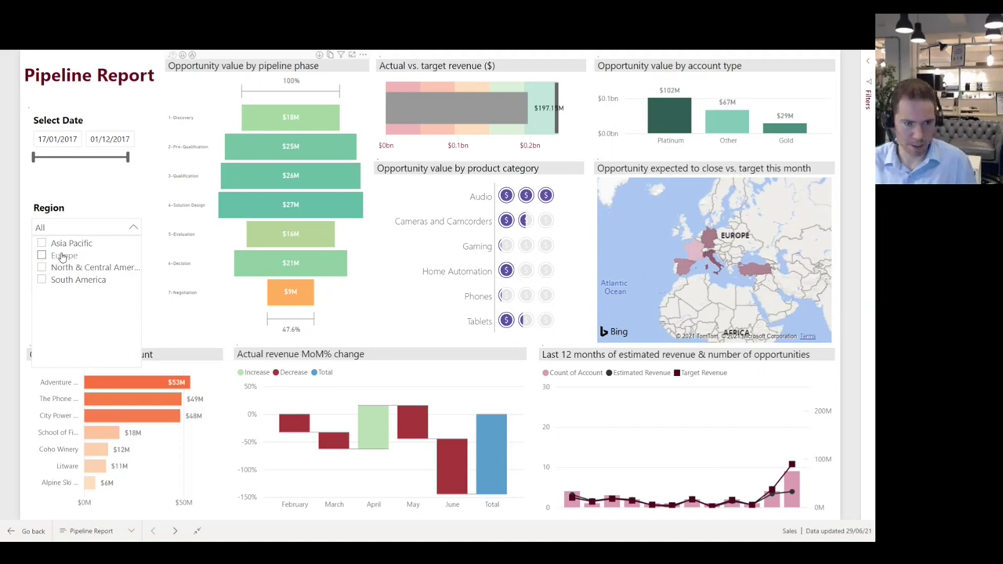
click(134, 227)
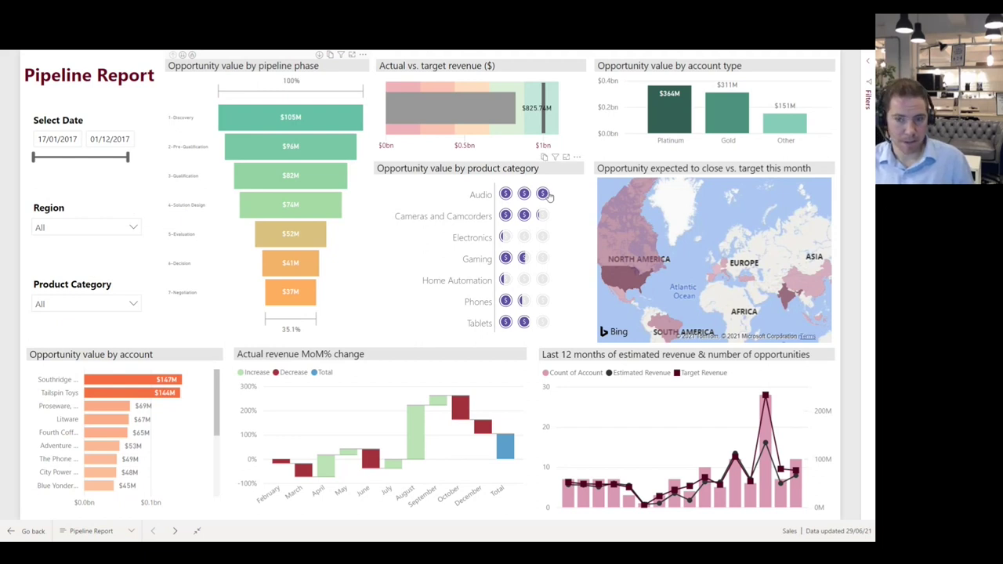
mouse_move(542, 200)
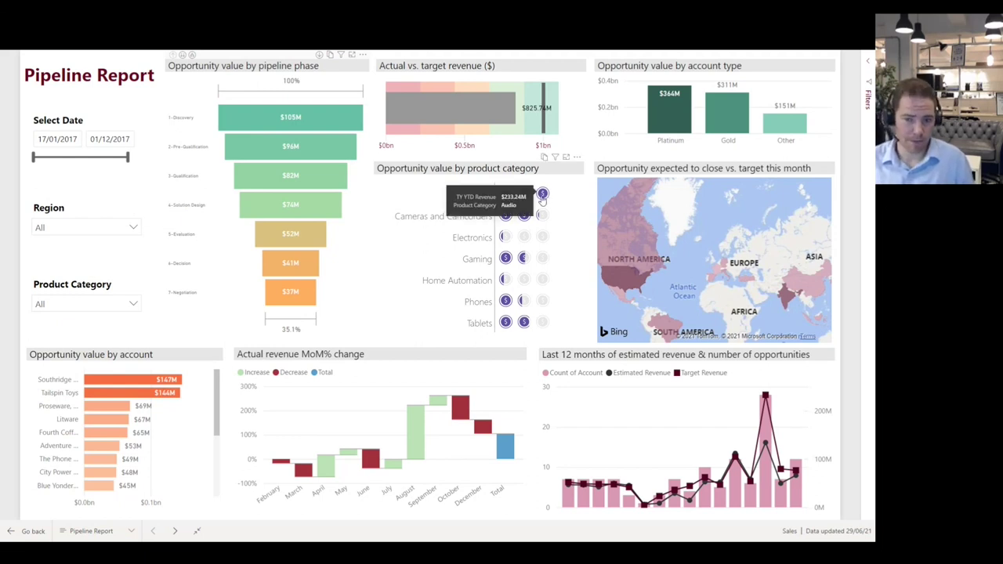
click(542, 195)
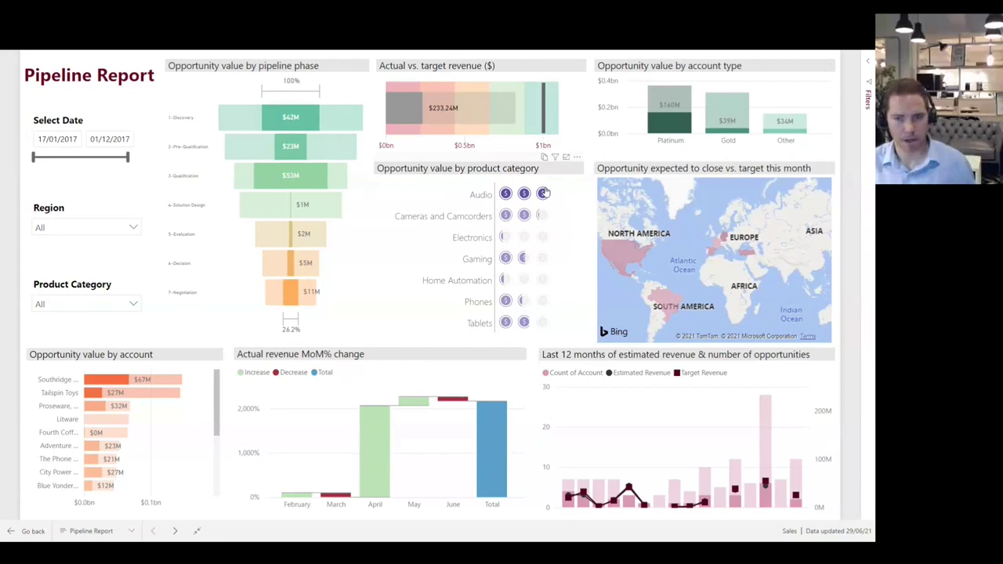
mouse_move(546, 201)
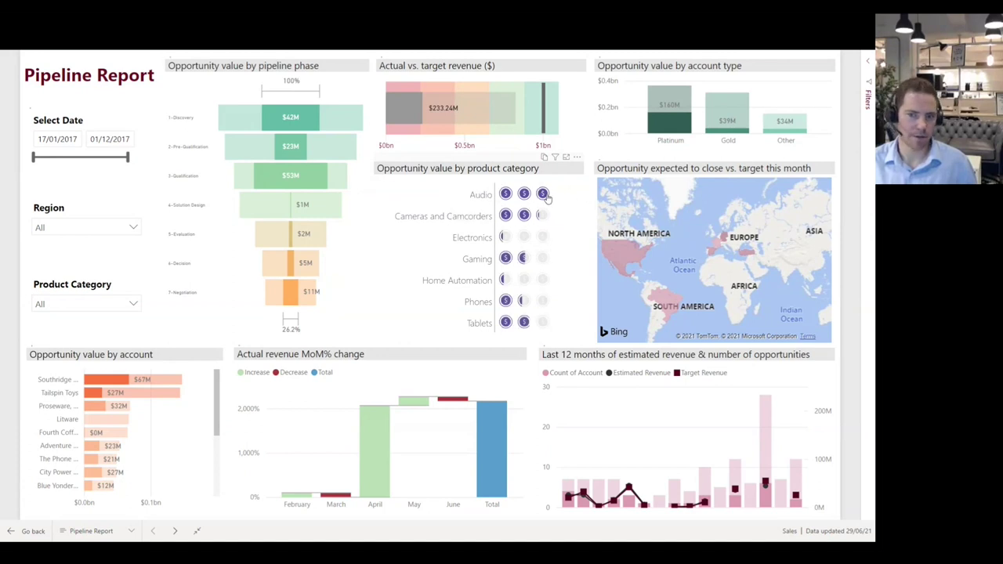
click(545, 202)
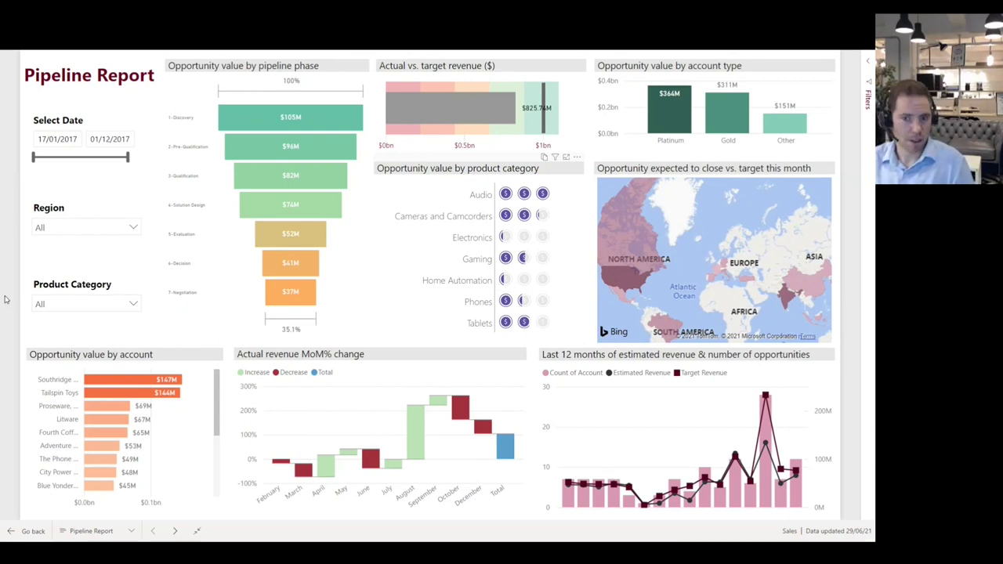
click(133, 311)
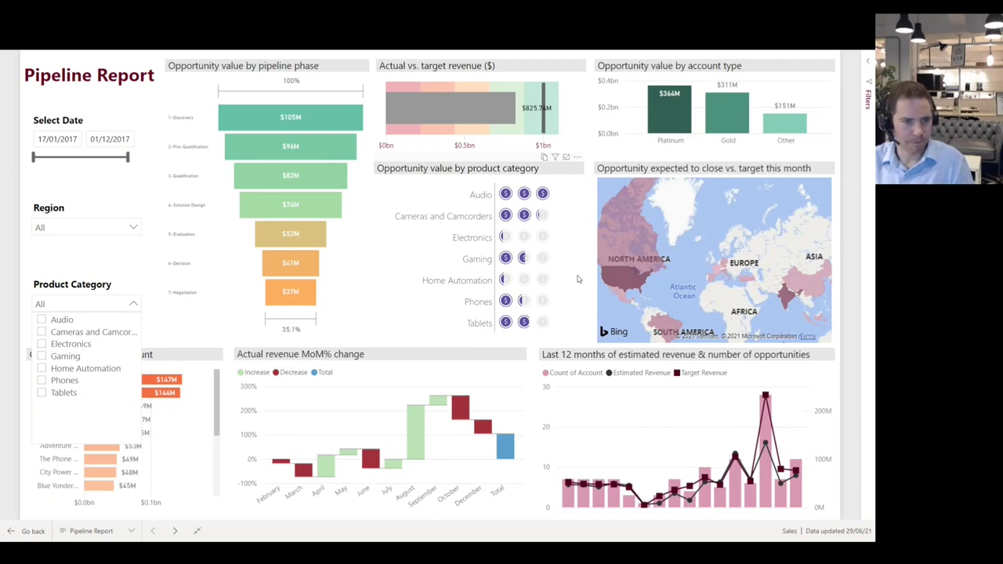
click(56, 346)
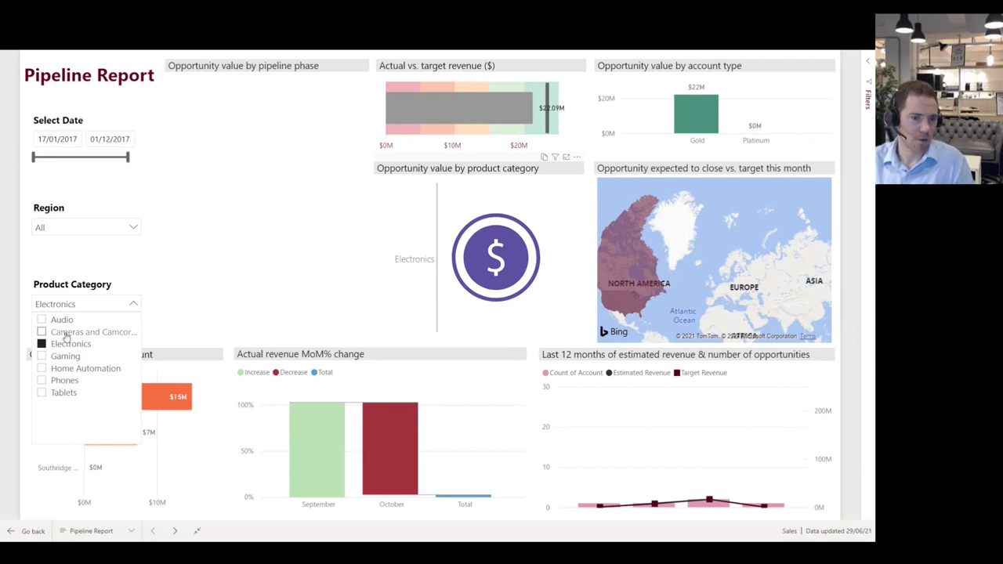
click(66, 333)
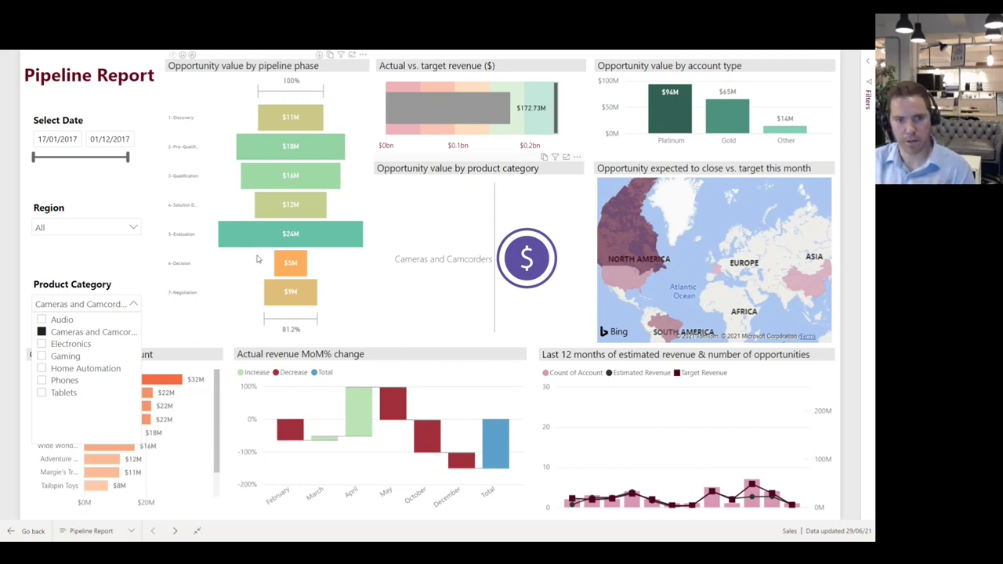
mouse_move(278, 242)
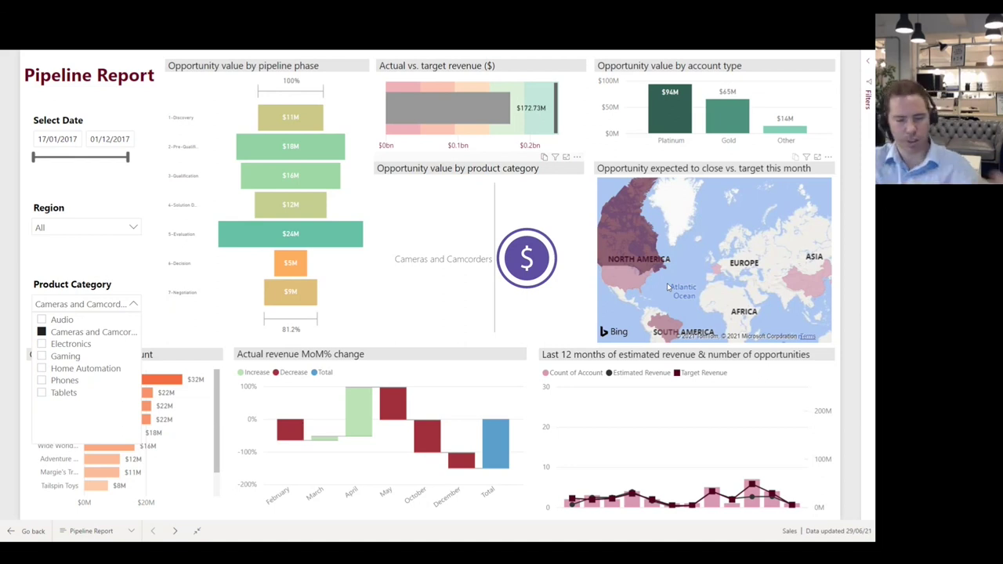
click(52, 332)
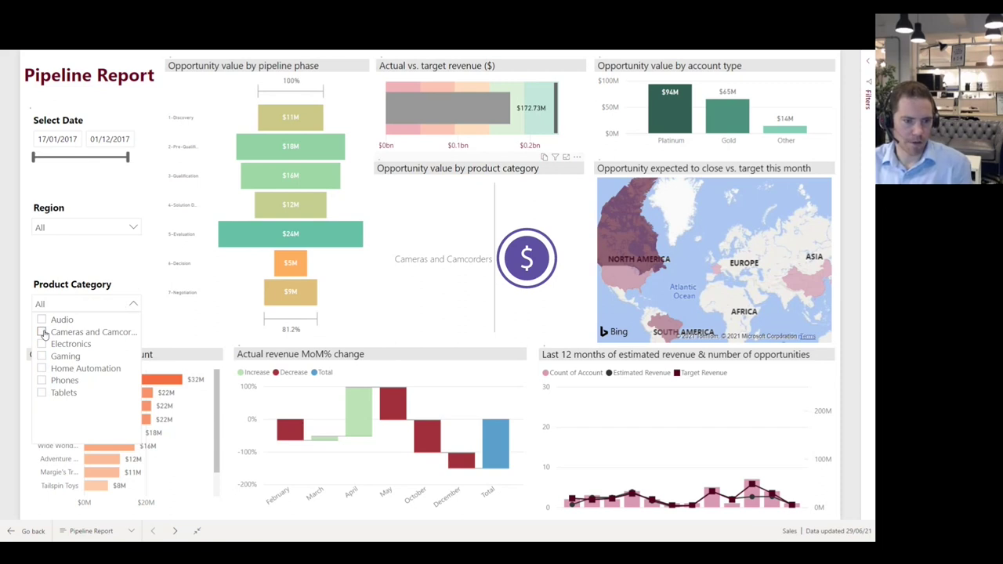
click(133, 306)
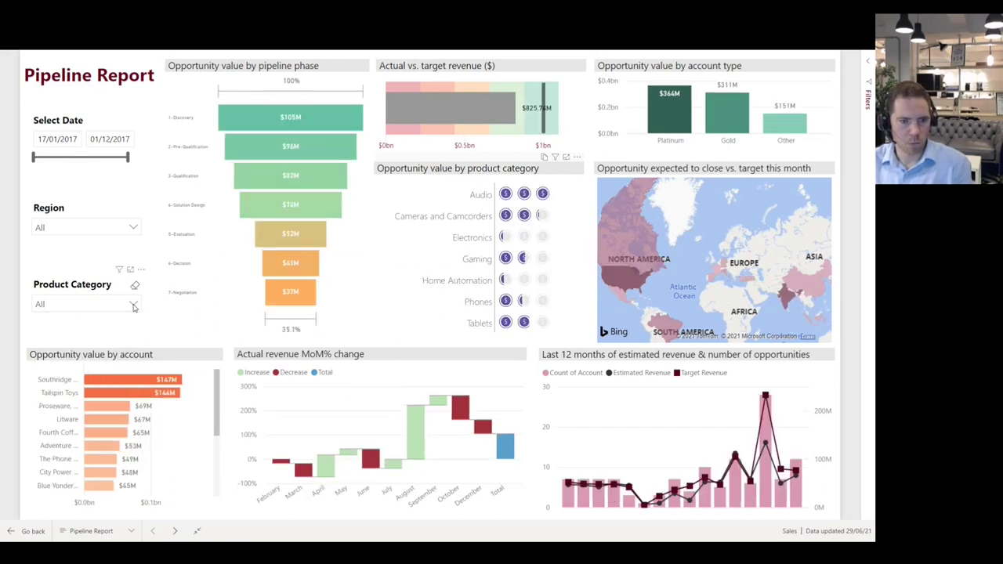
click(125, 531)
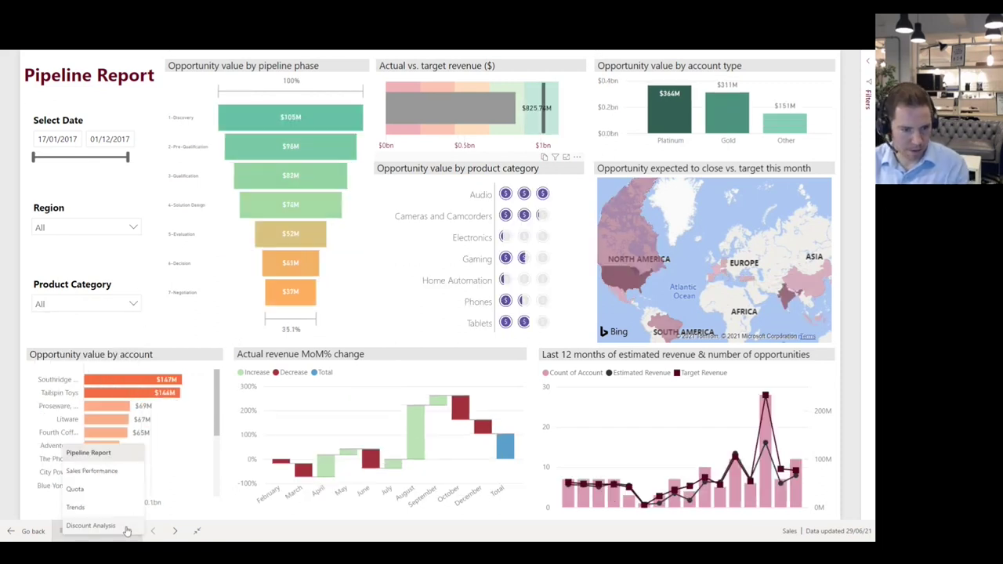
- Pick Sales Performance from the report's page selector at the bottom
click(118, 474)
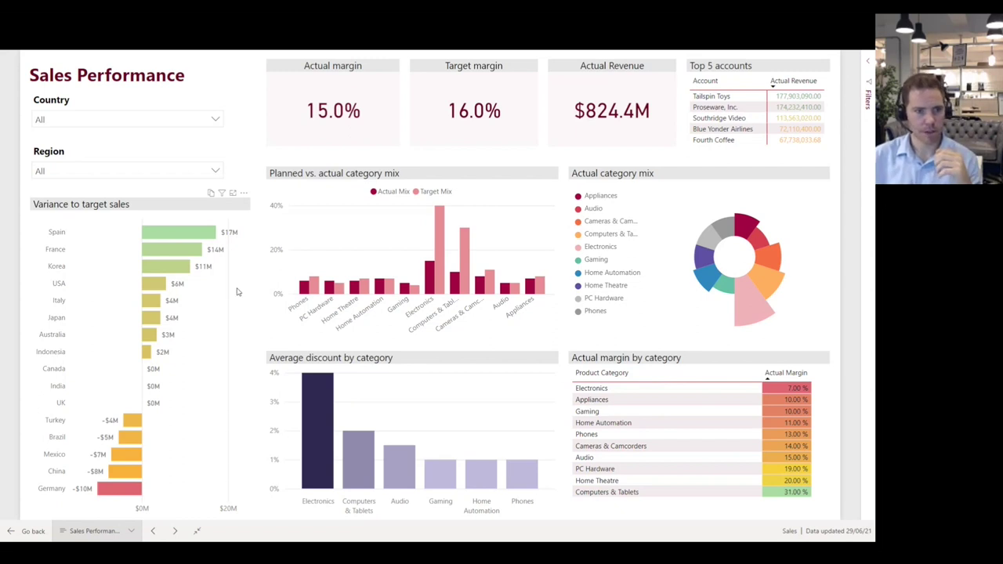
- Glance at the country list, then filter the page to the Europe region
click(172, 121)
click(215, 119)
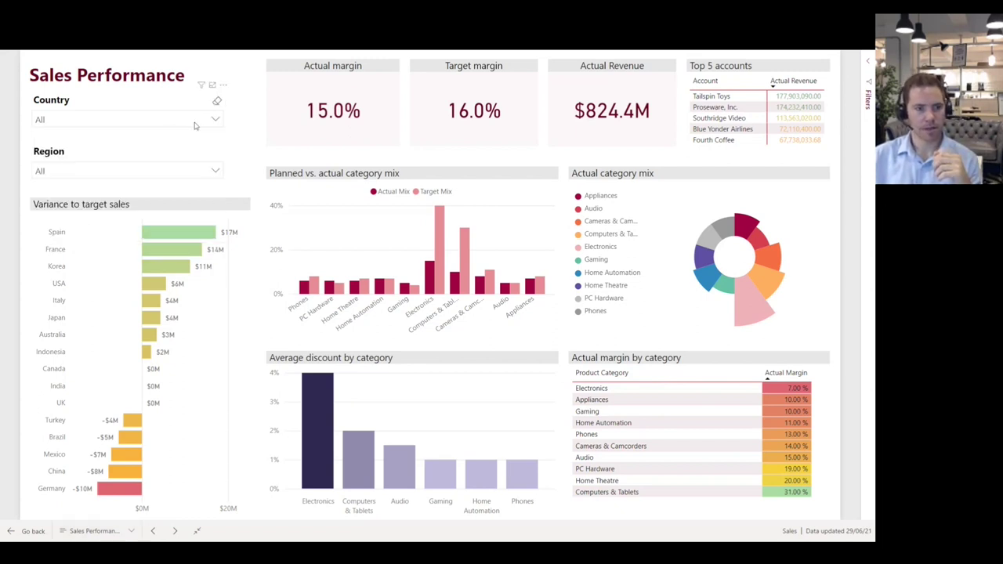
click(215, 170)
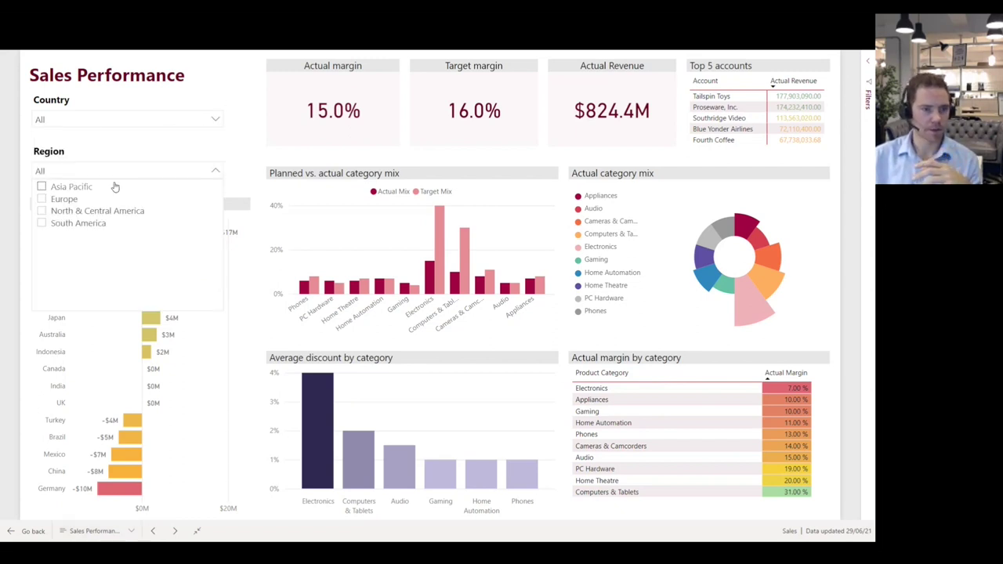
click(57, 200)
click(215, 171)
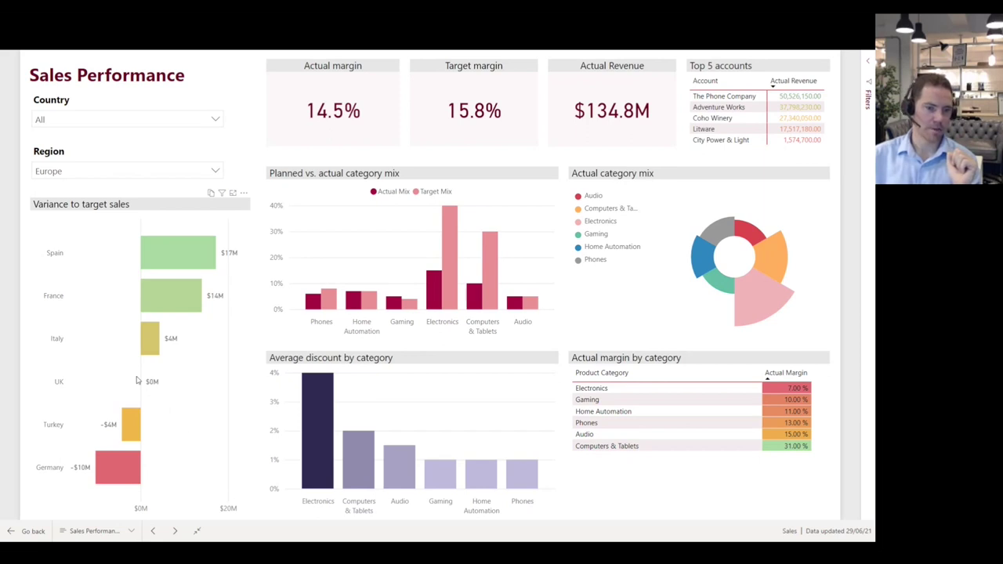
- Try South America and North & Central America in the Region slicer, ending on Asia Pacific
click(133, 174)
click(41, 199)
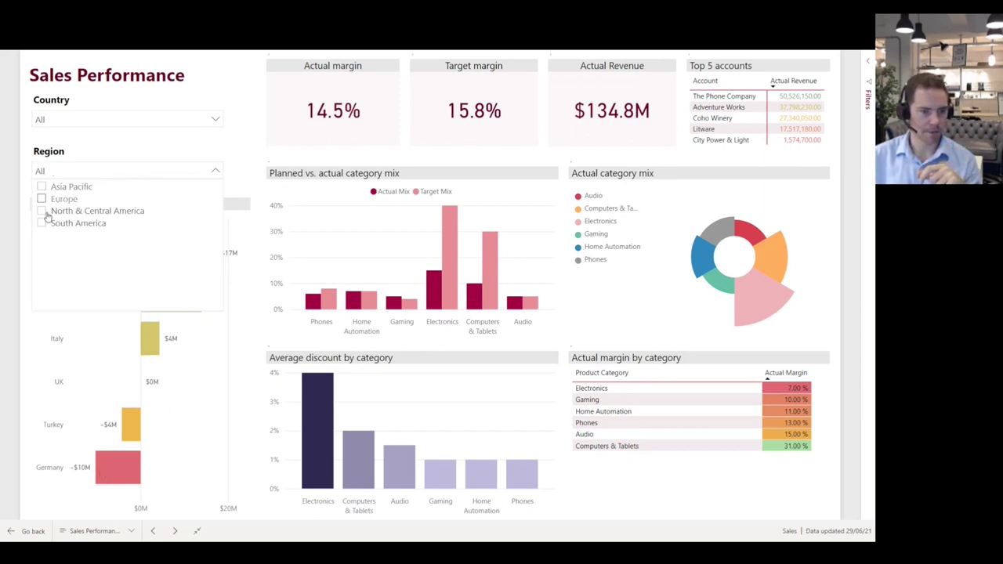
click(42, 225)
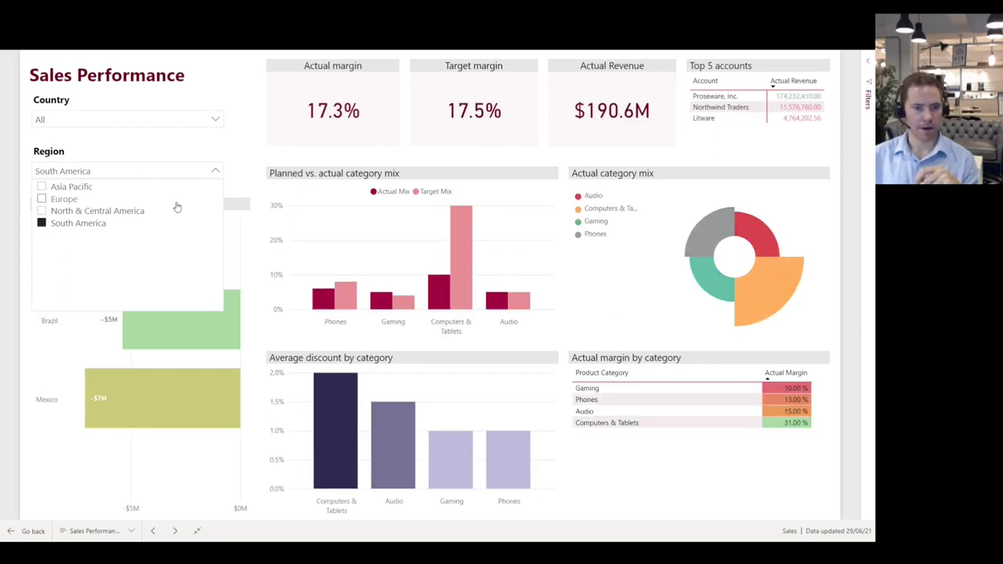
click(201, 174)
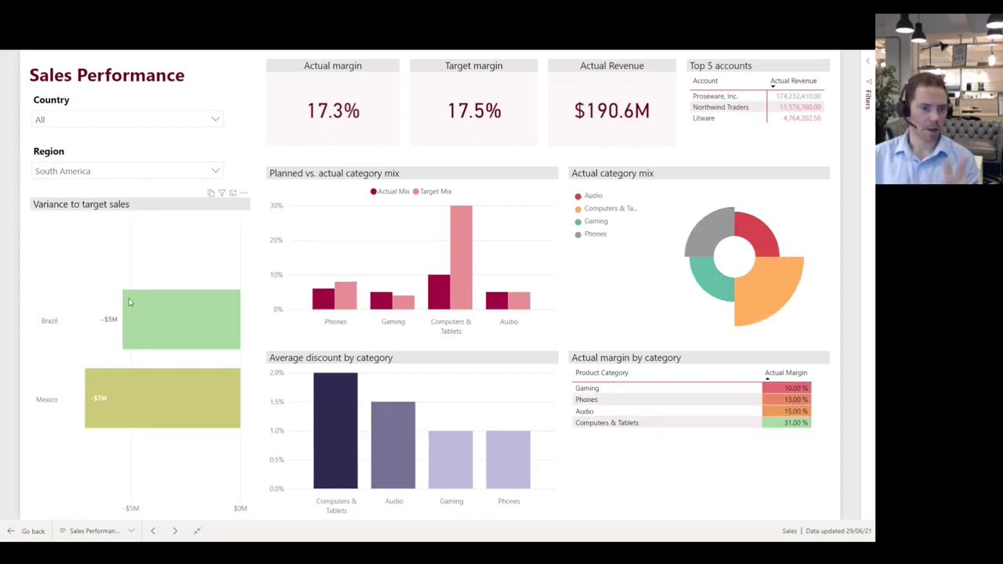
click(208, 170)
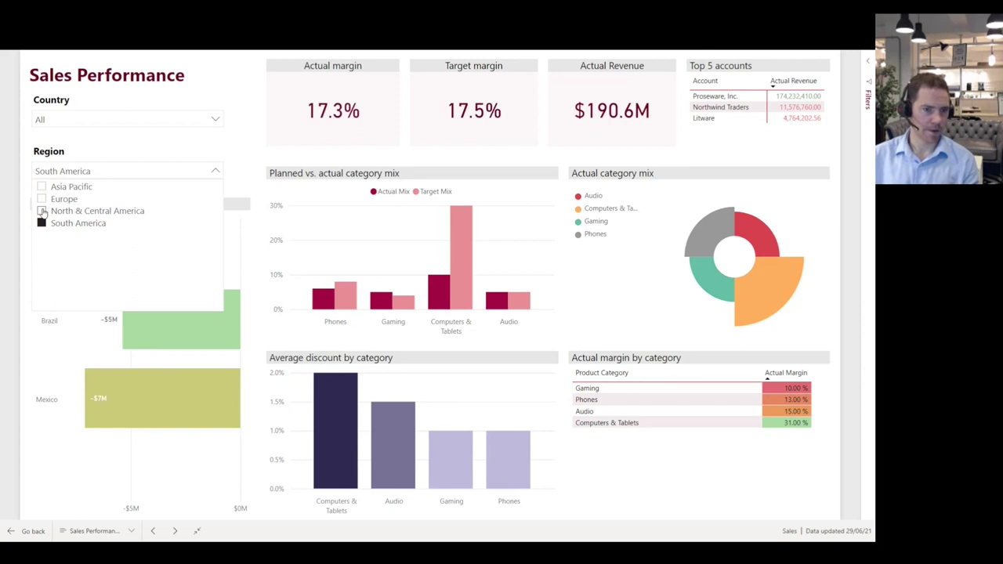
click(42, 211)
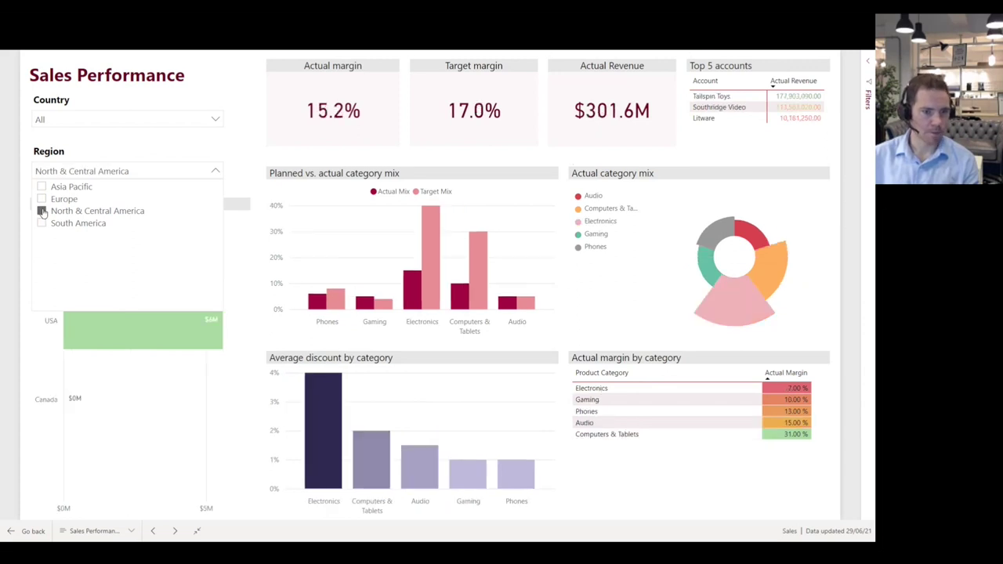
click(42, 211)
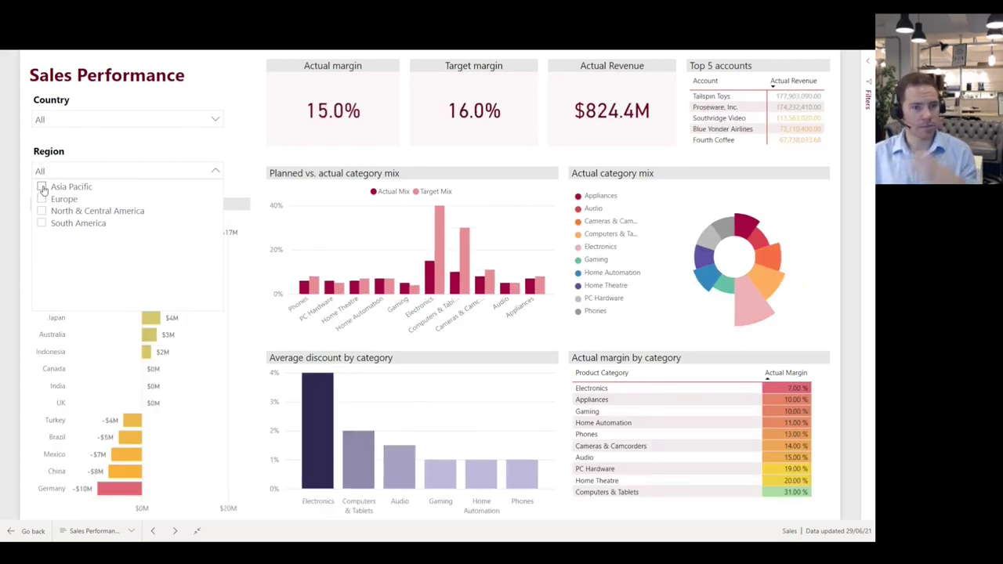
click(70, 188)
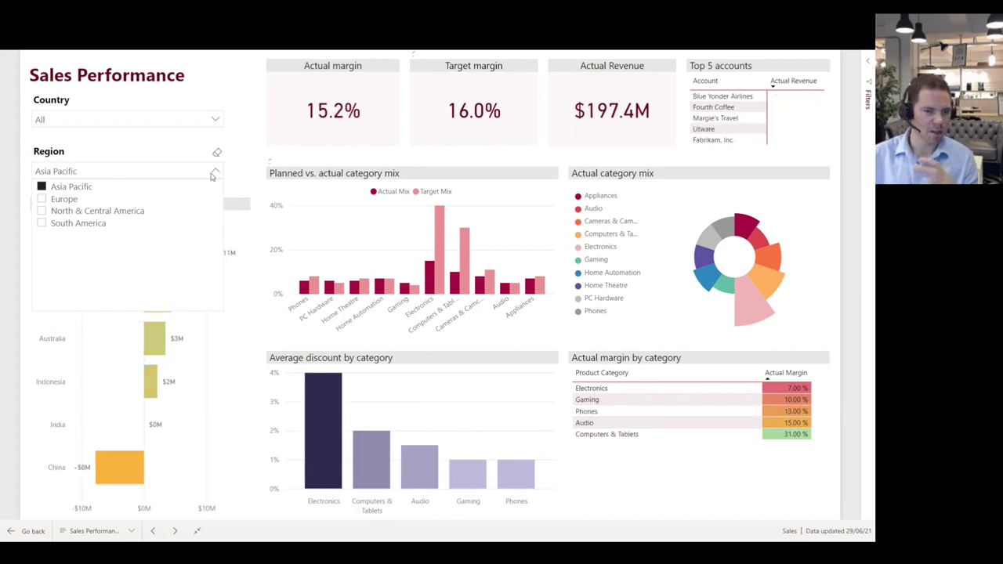
click(216, 171)
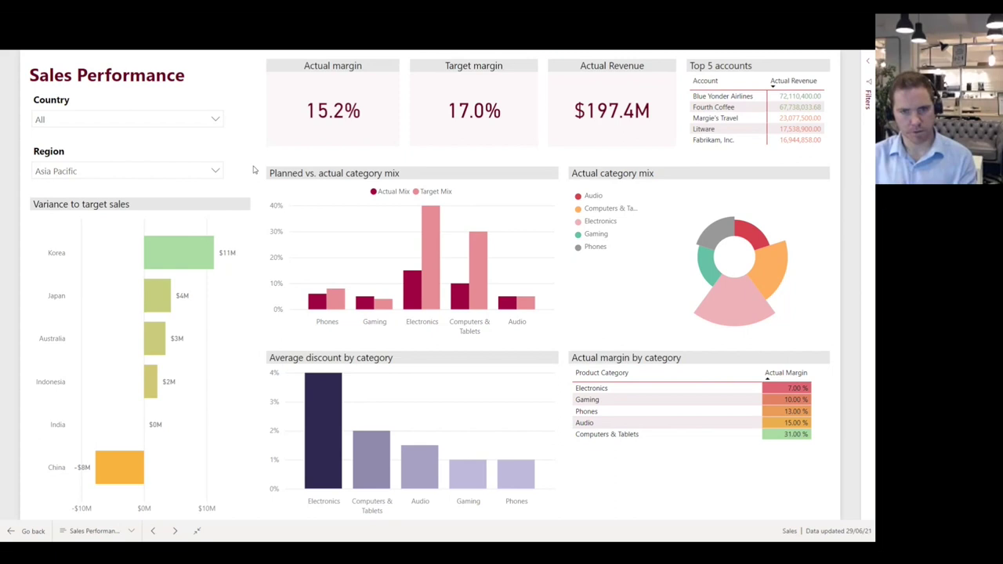
key(Escape)
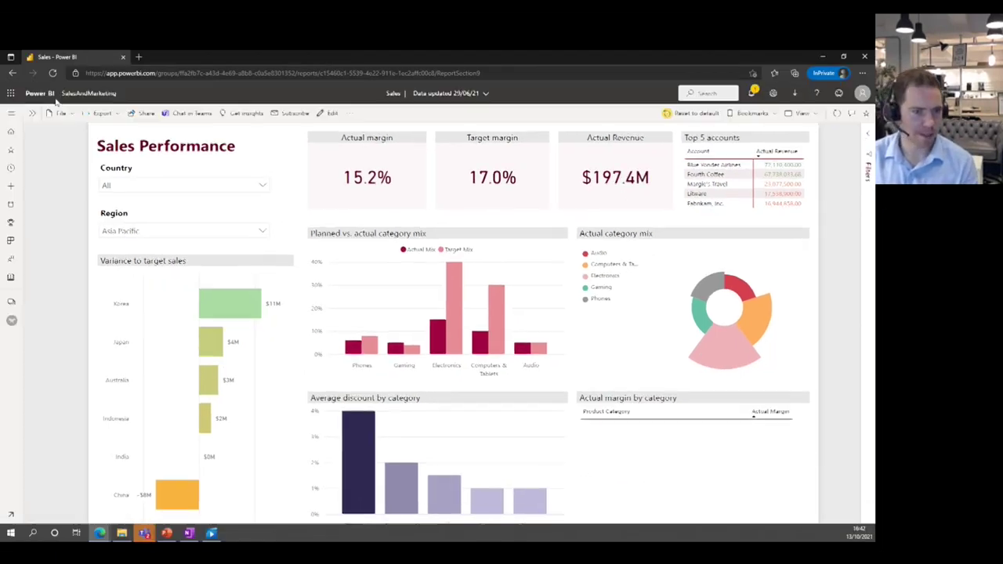
click(11, 113)
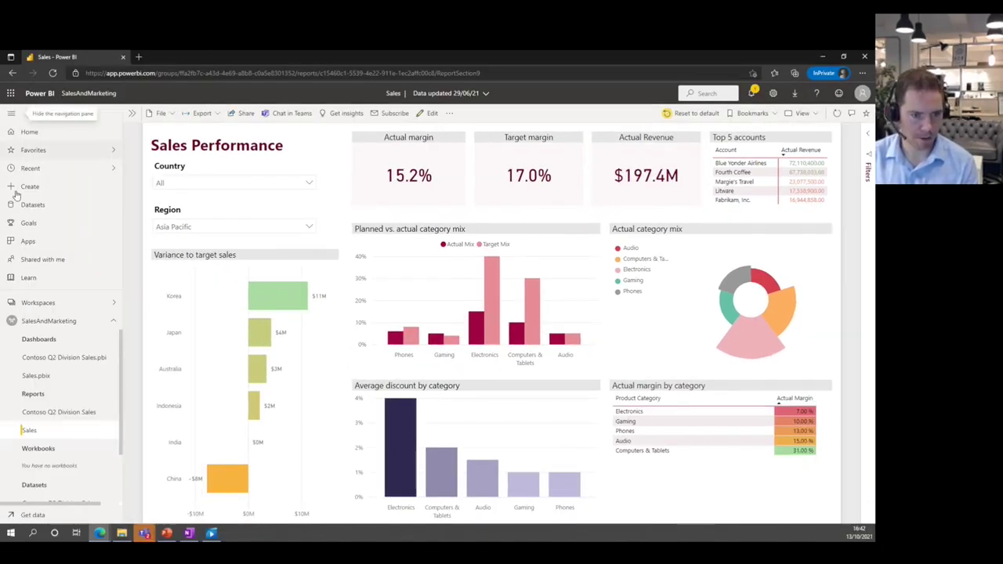
click(43, 206)
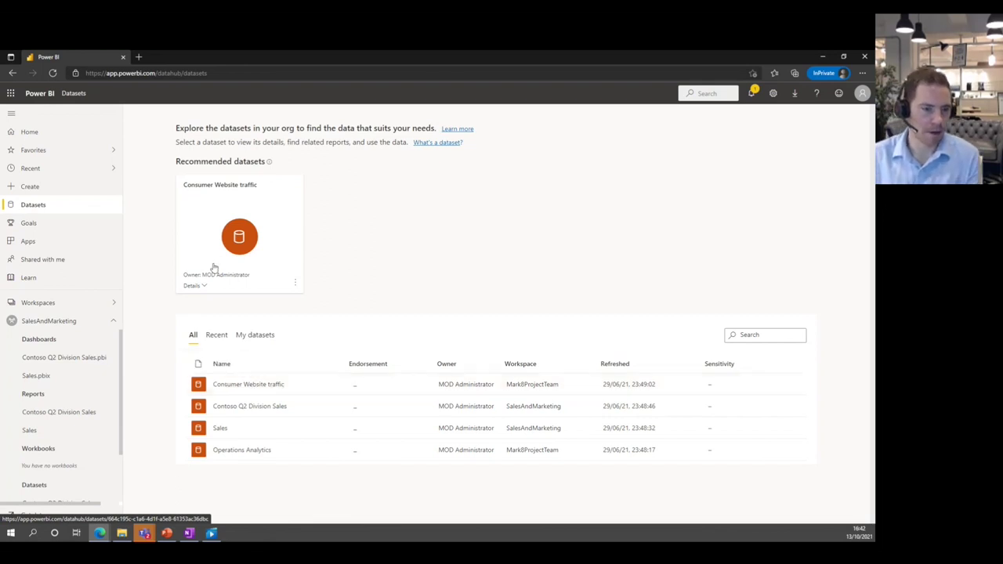
scroll(72, 408, down, 2)
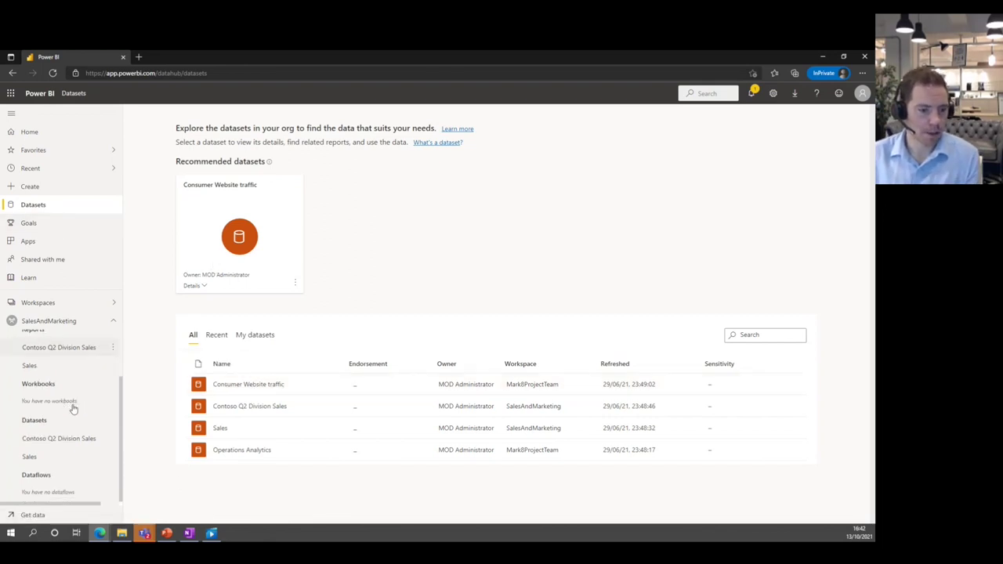
scroll(75, 403, up, 1)
scroll(74, 403, up, 1)
click(52, 225)
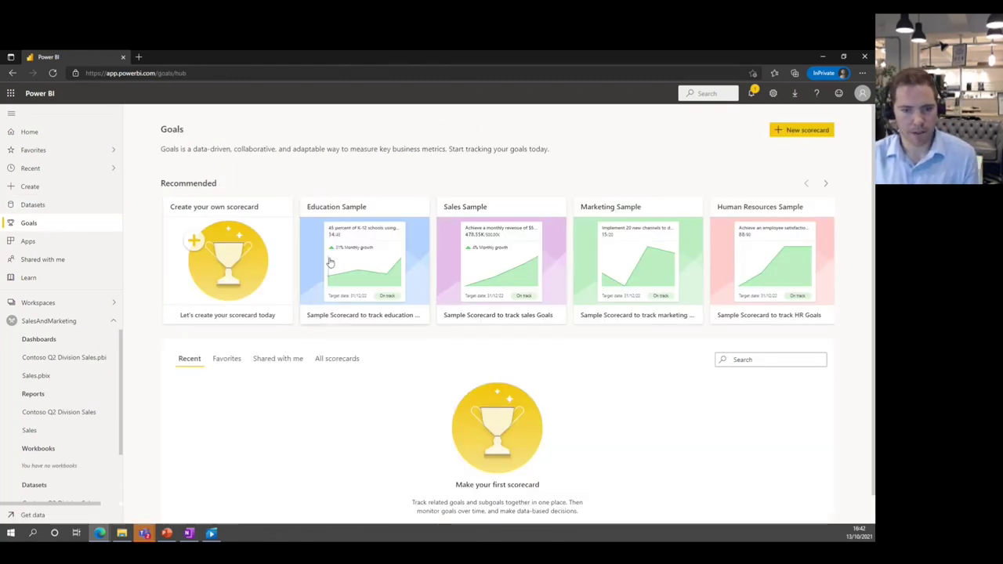
mouse_move(332, 262)
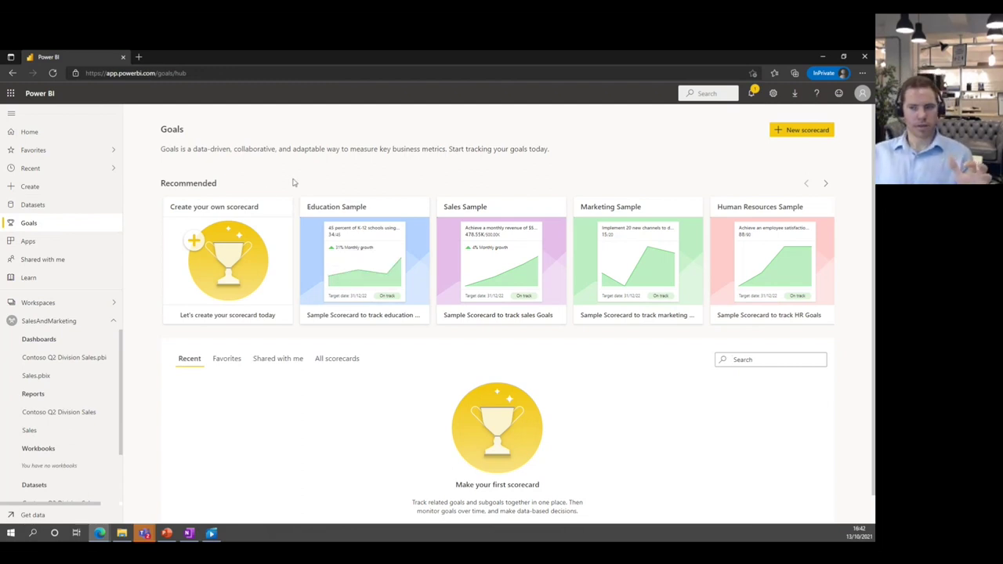
- Open the Sales Sample scorecard and show details of 'Launch all promised products this year'
click(480, 248)
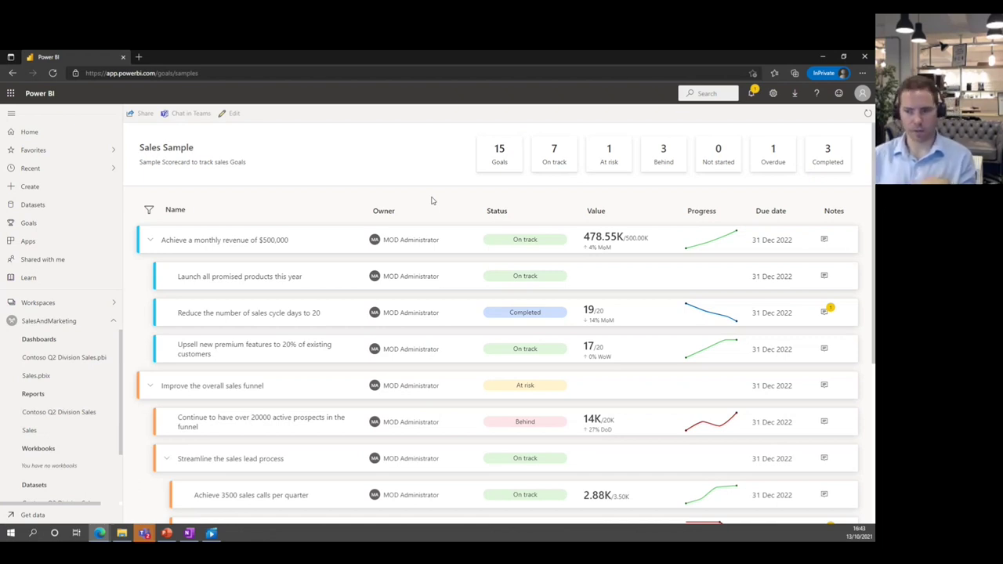
mouse_move(724, 239)
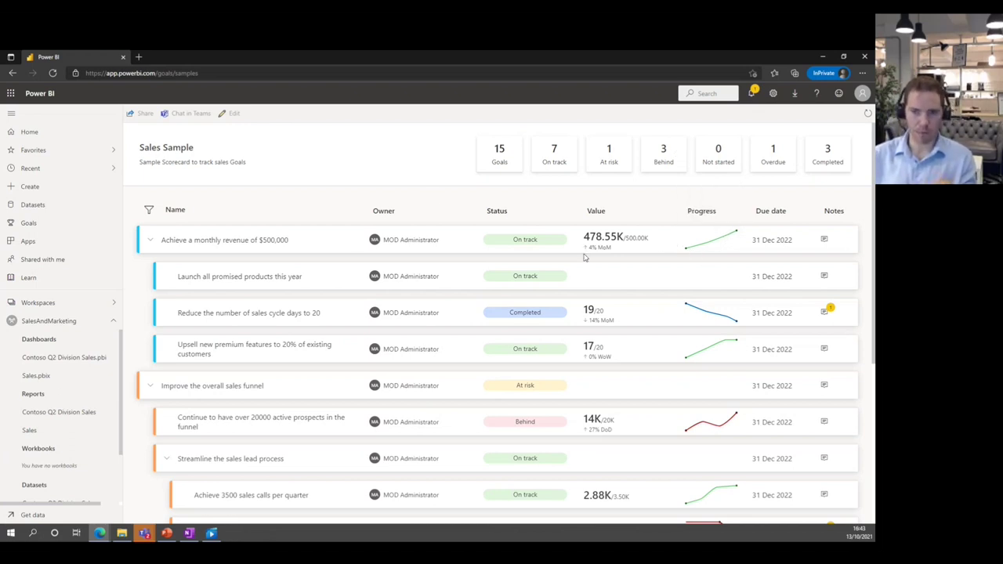
mouse_move(354, 243)
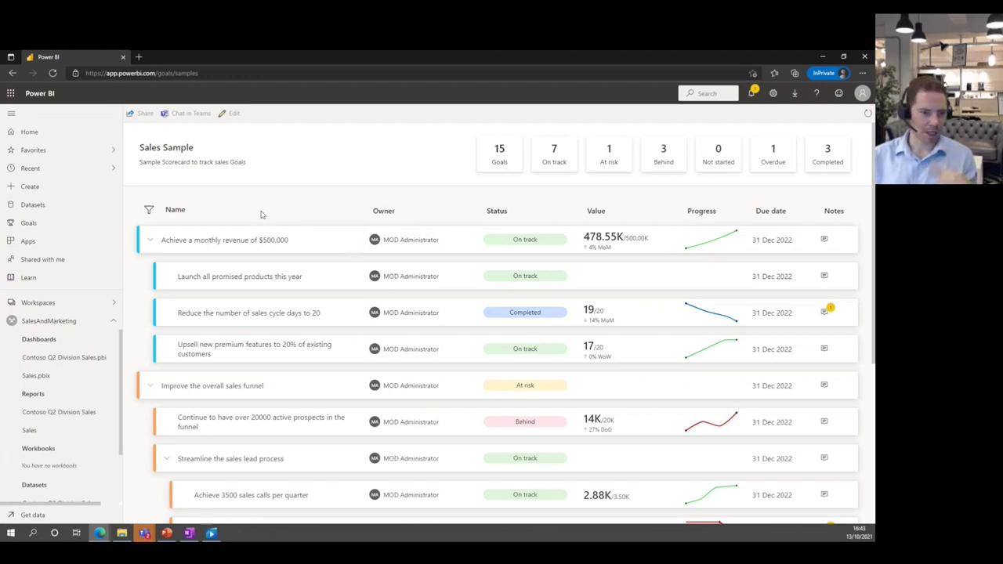
scroll(265, 218, down, 4)
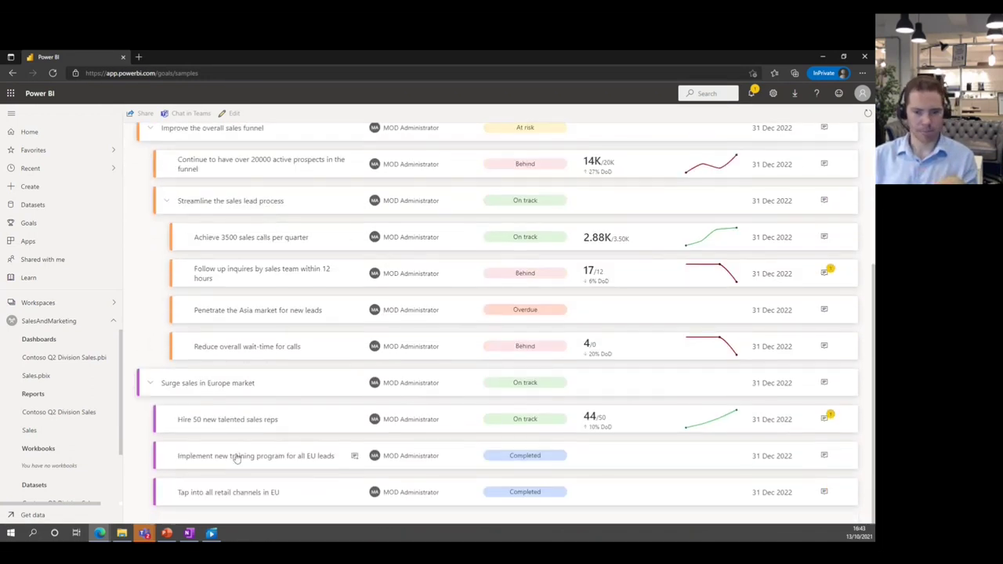
scroll(238, 453, up, 1)
scroll(238, 453, up, 4)
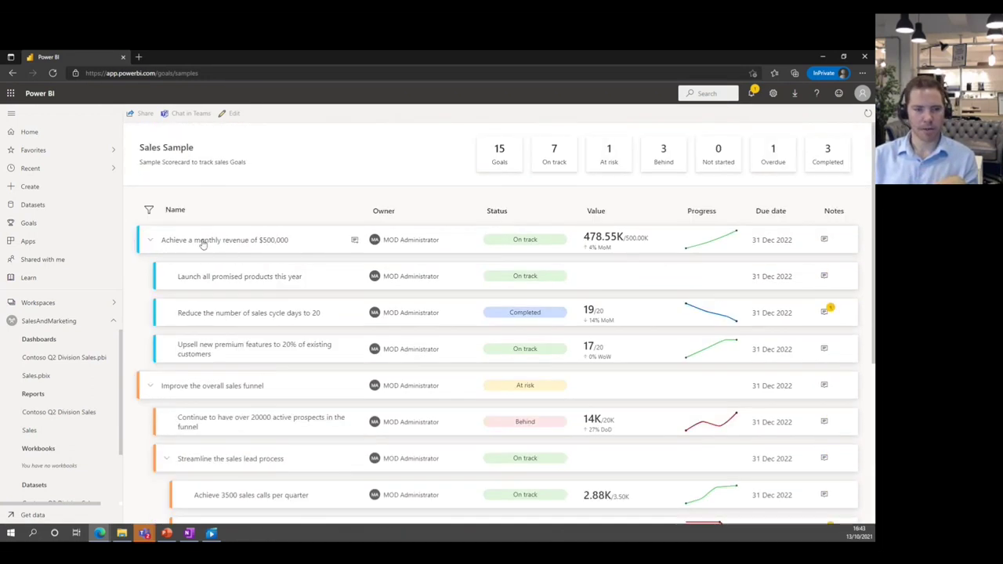
click(192, 284)
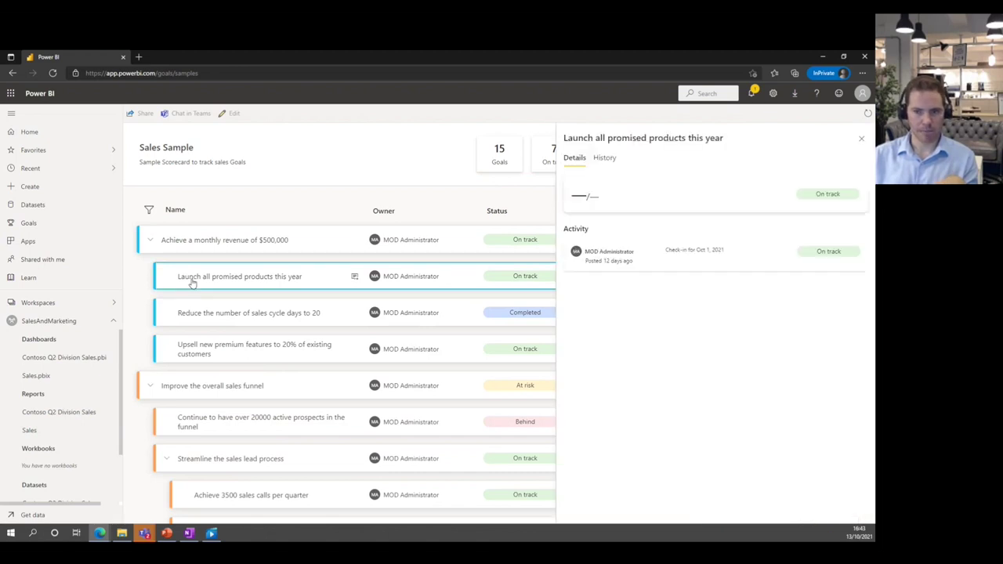
- View the goal's History tab with its single On track entry, then close the details pane
click(150, 244)
click(151, 243)
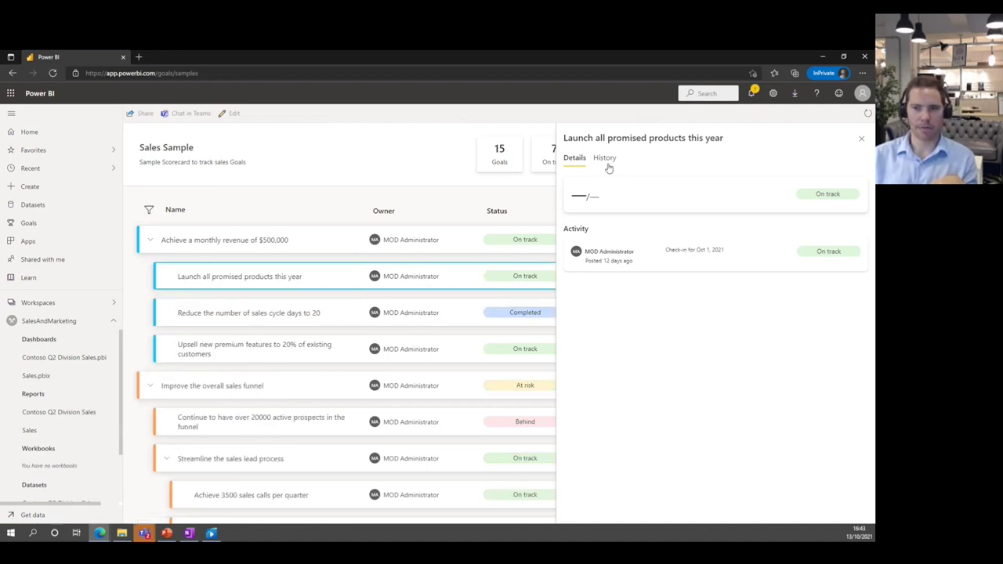
click(607, 159)
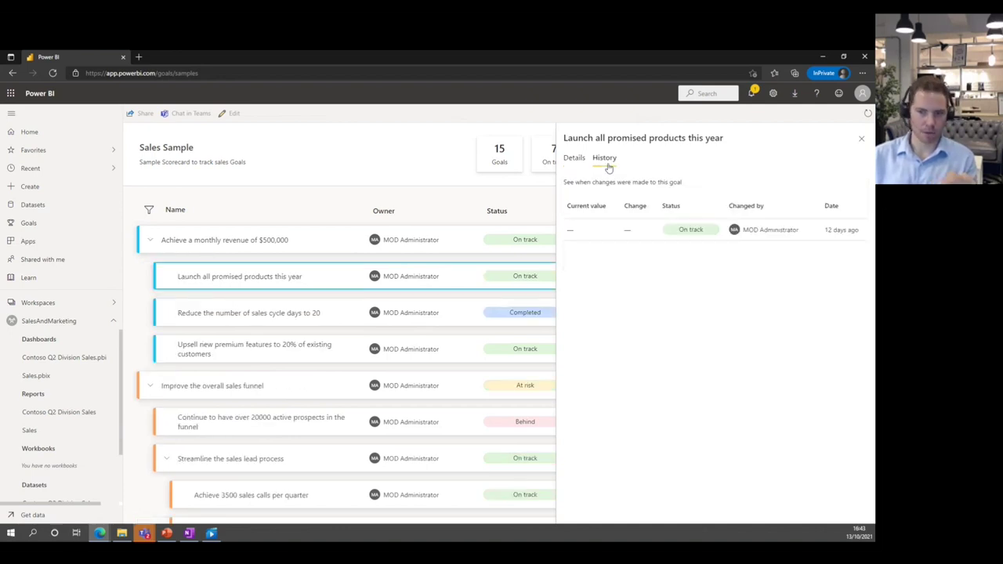
click(861, 138)
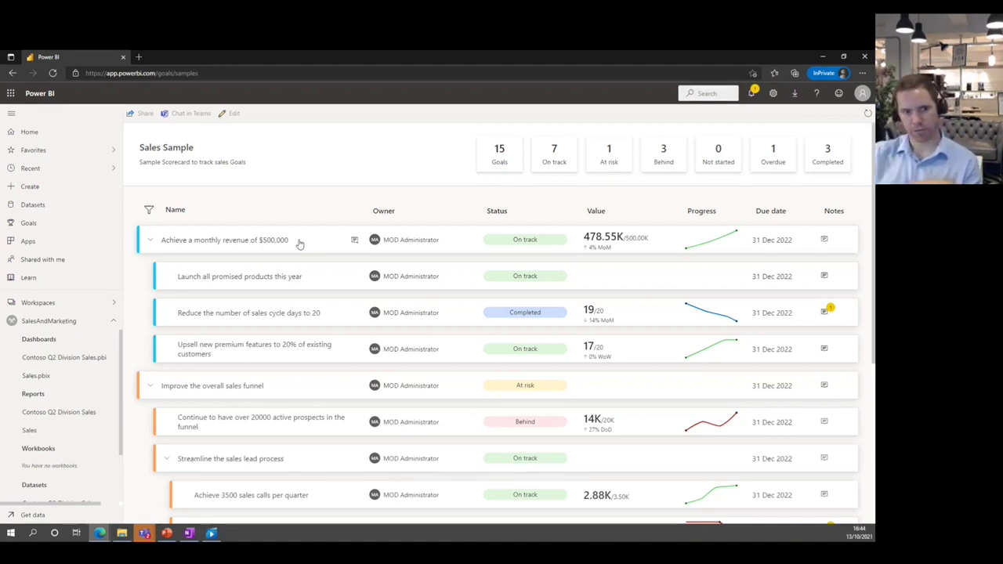
- Browse the Get apps catalogue of installable apps on the Apps page, then close it
click(27, 241)
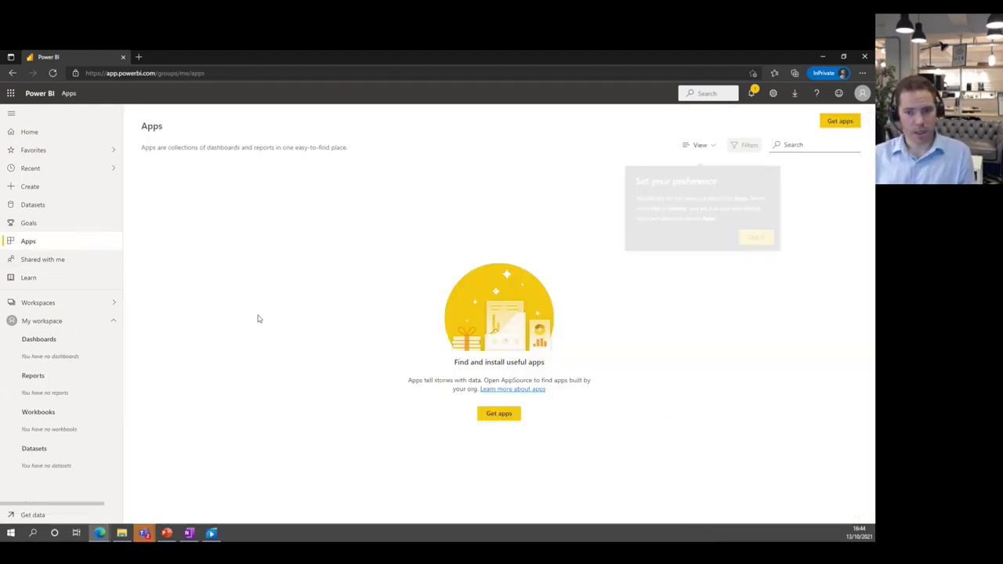
click(499, 414)
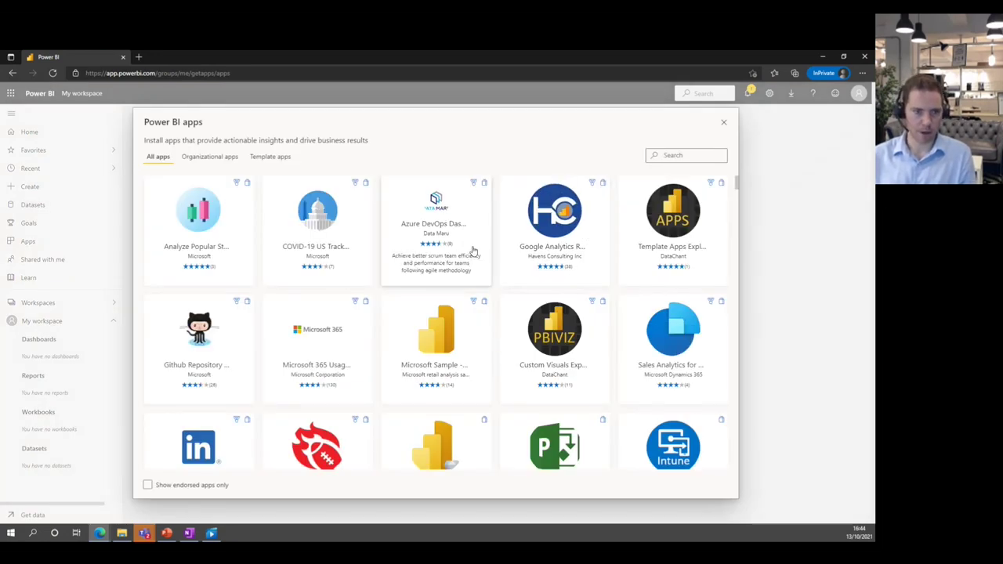
scroll(471, 249, down, 2)
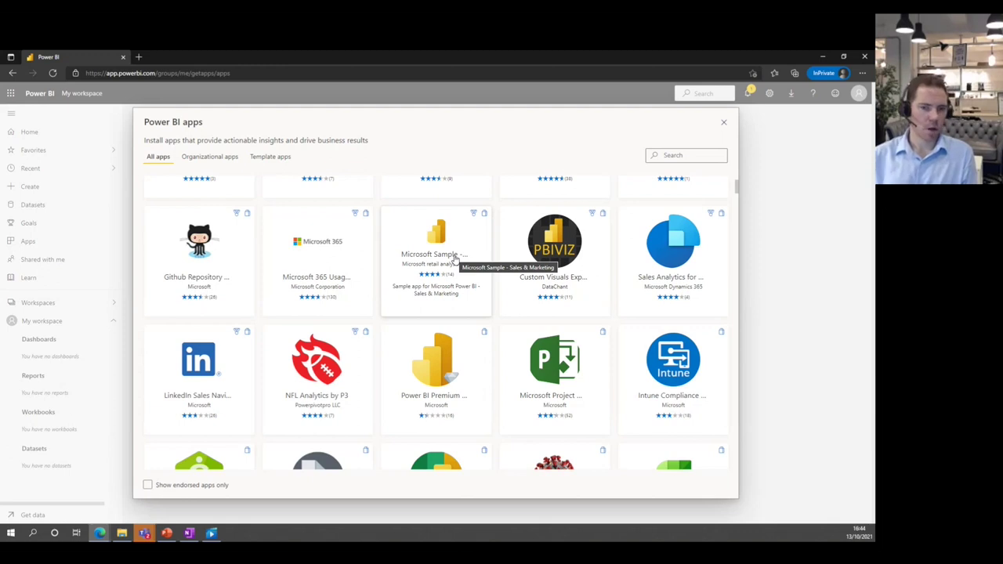
click(722, 126)
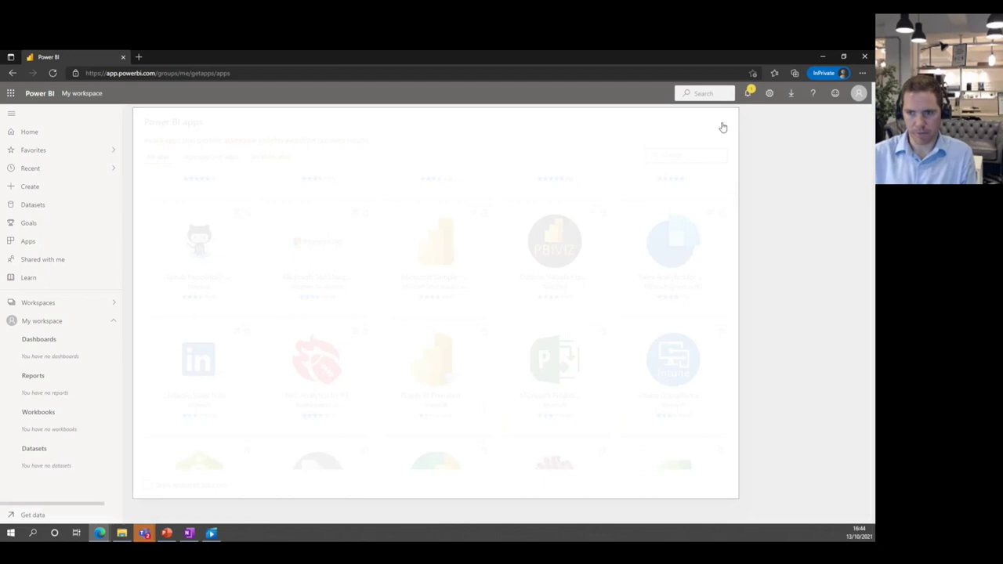
- Open the Consumer Website traffic report from the Mark8ProjectTeam workspace
click(72, 303)
click(161, 170)
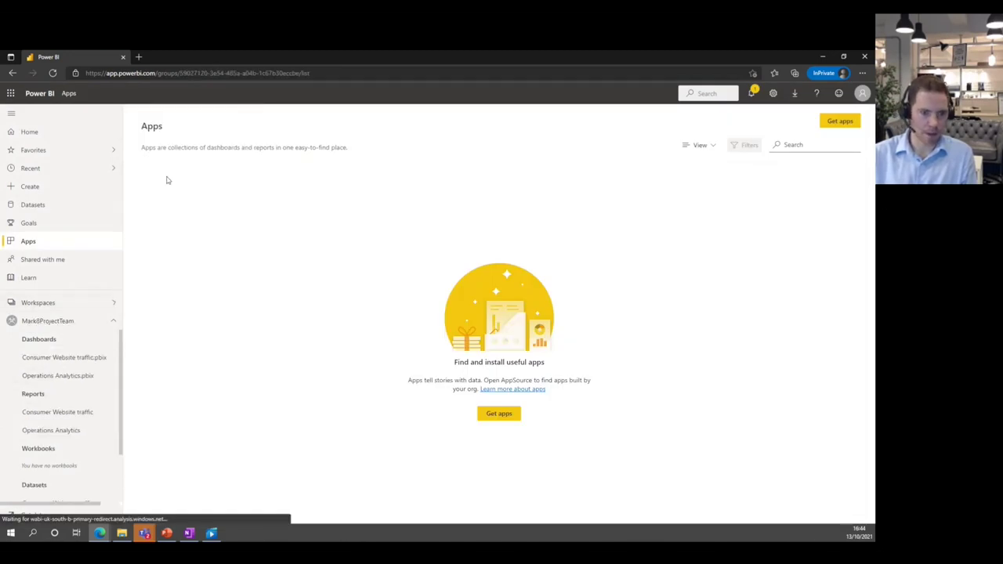
click(46, 415)
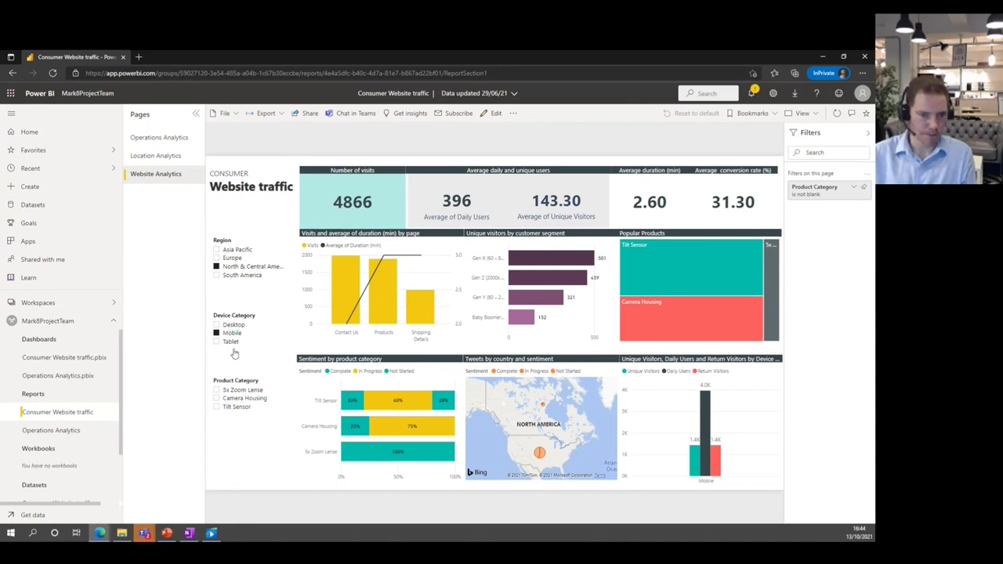
- View the Operations Analytics page, then scroll through the Get apps catalogue and close it
click(164, 138)
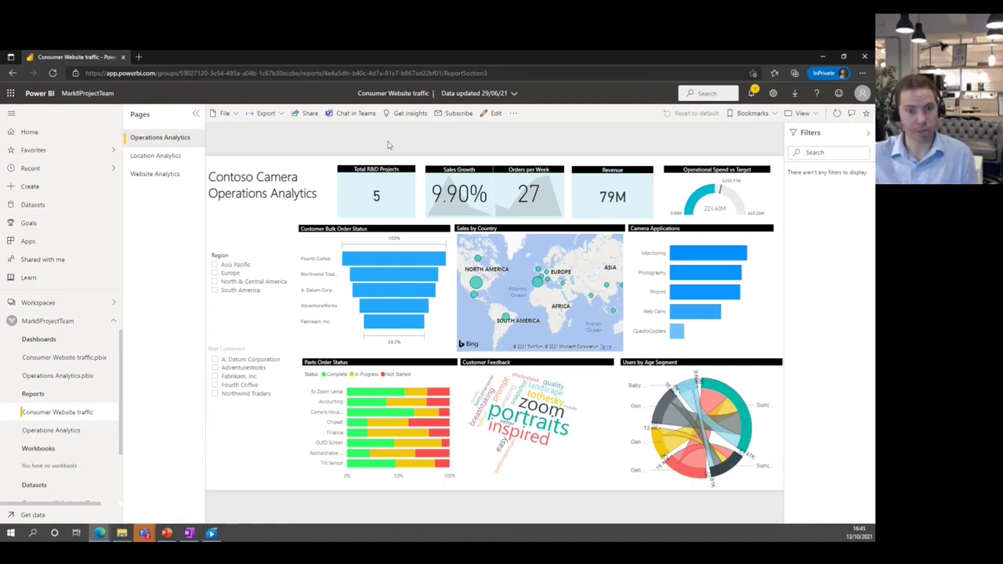
click(33, 242)
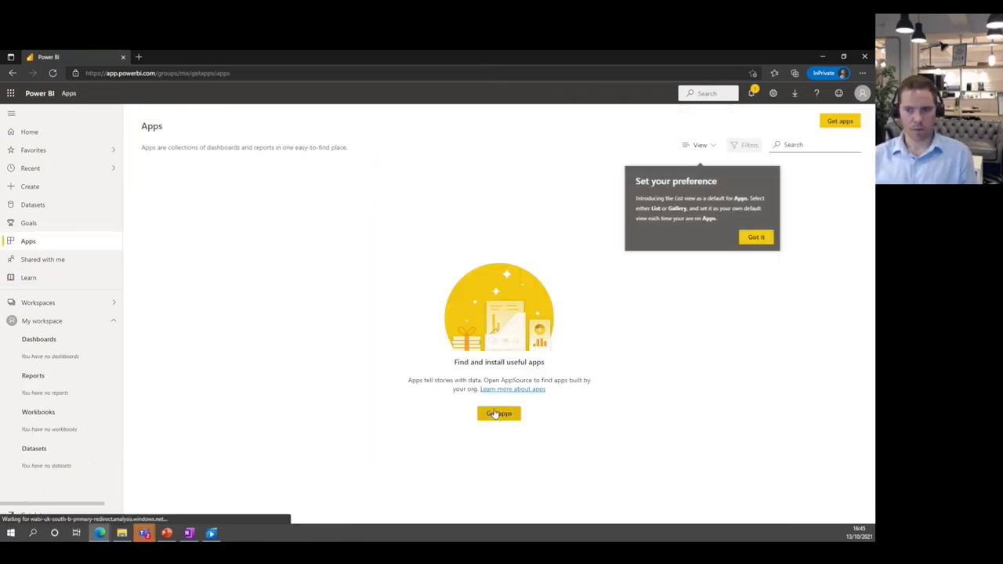
click(496, 413)
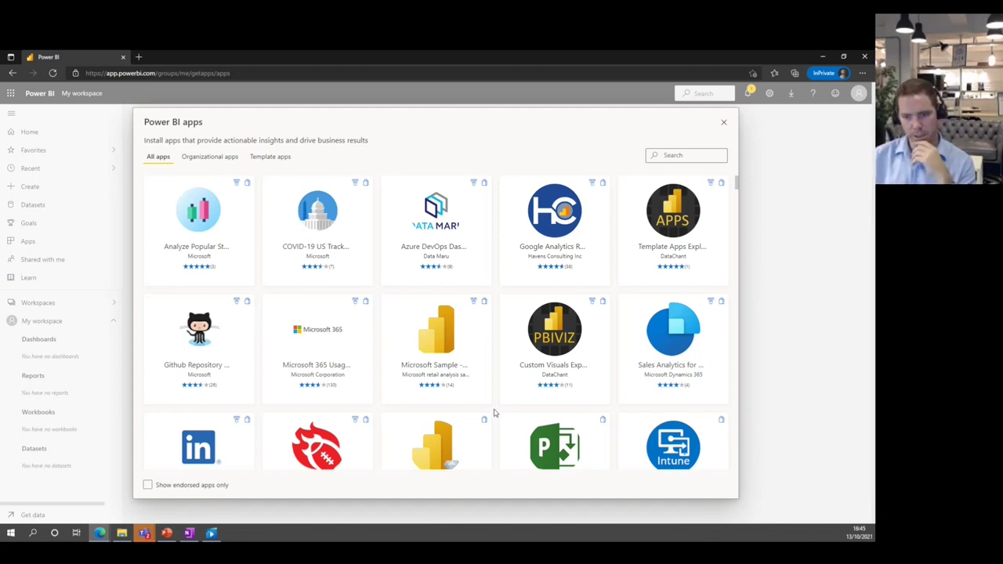
scroll(494, 413, down, 3)
scroll(437, 304, down, 2)
scroll(438, 306, down, 2)
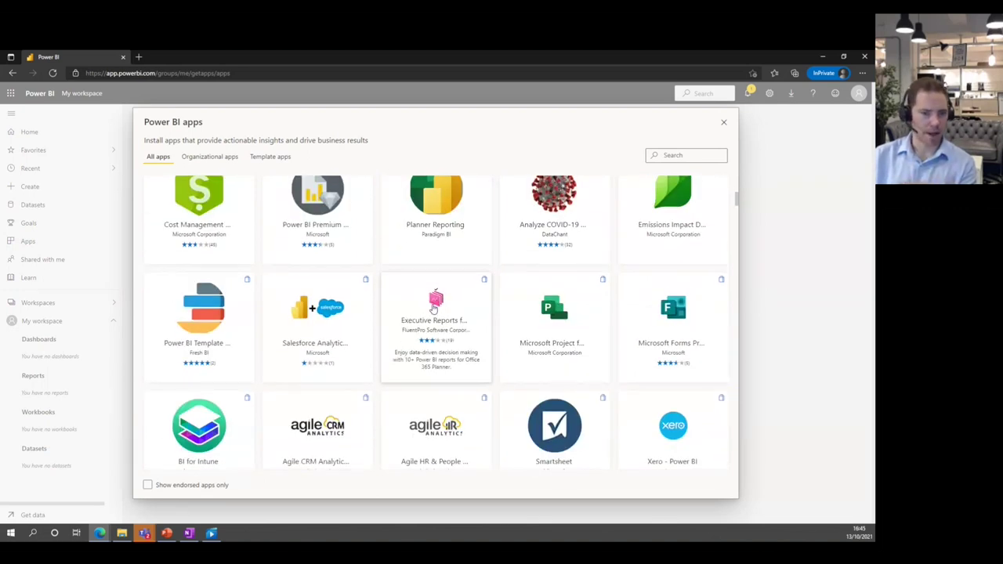
scroll(430, 312, down, 2)
scroll(429, 312, down, 4)
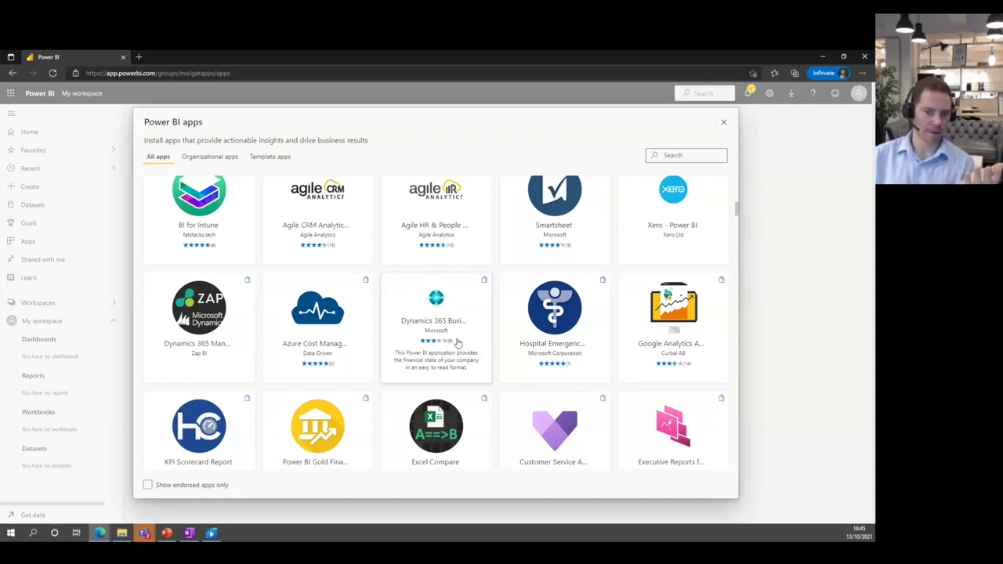
scroll(459, 339, down, 1)
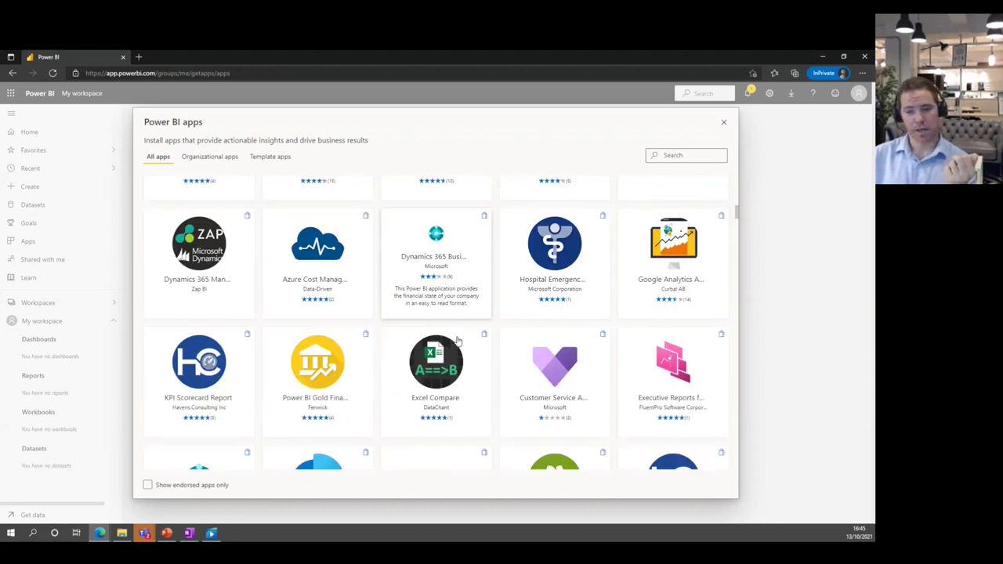
scroll(458, 333, up, 1)
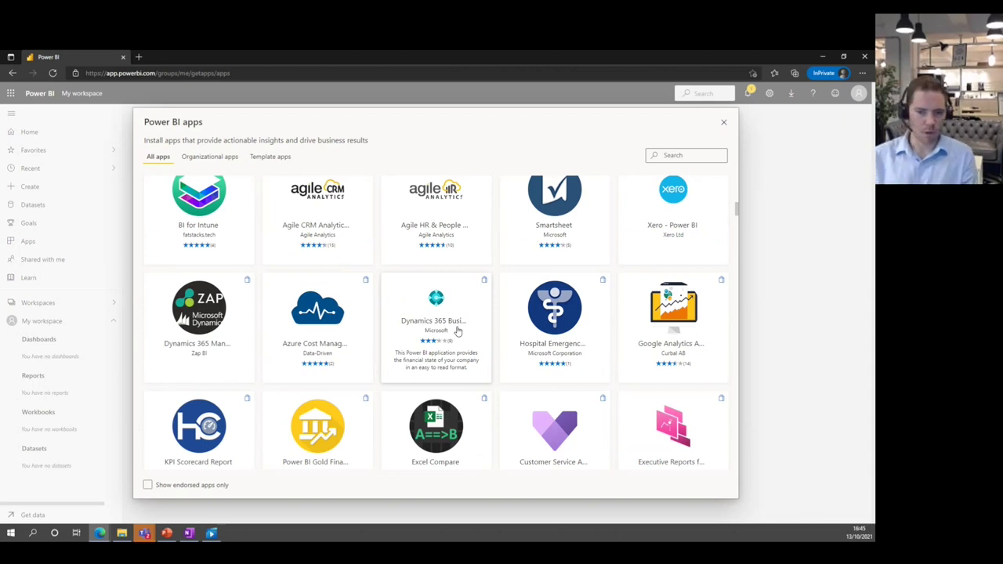
scroll(458, 332, down, 3)
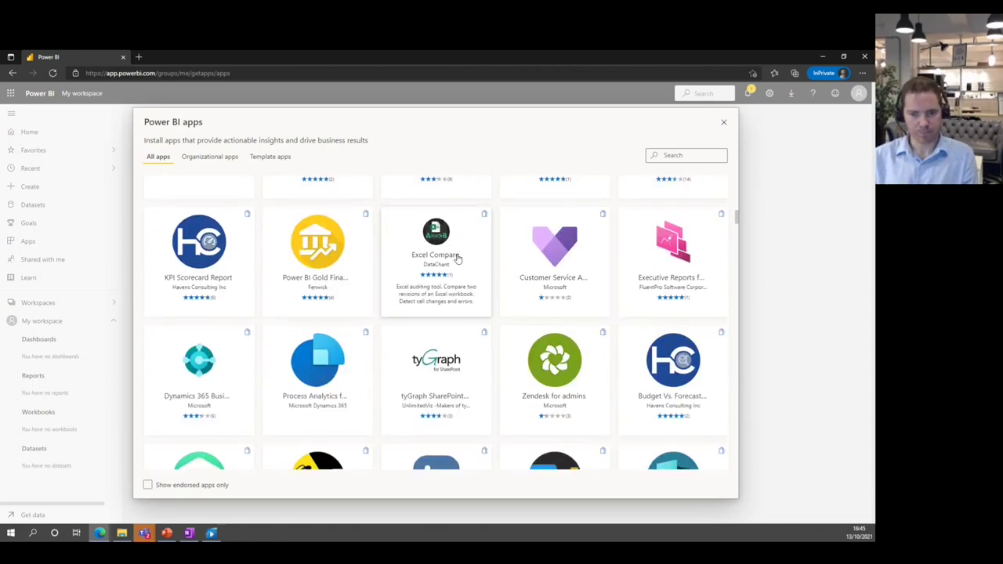
scroll(458, 258, down, 4)
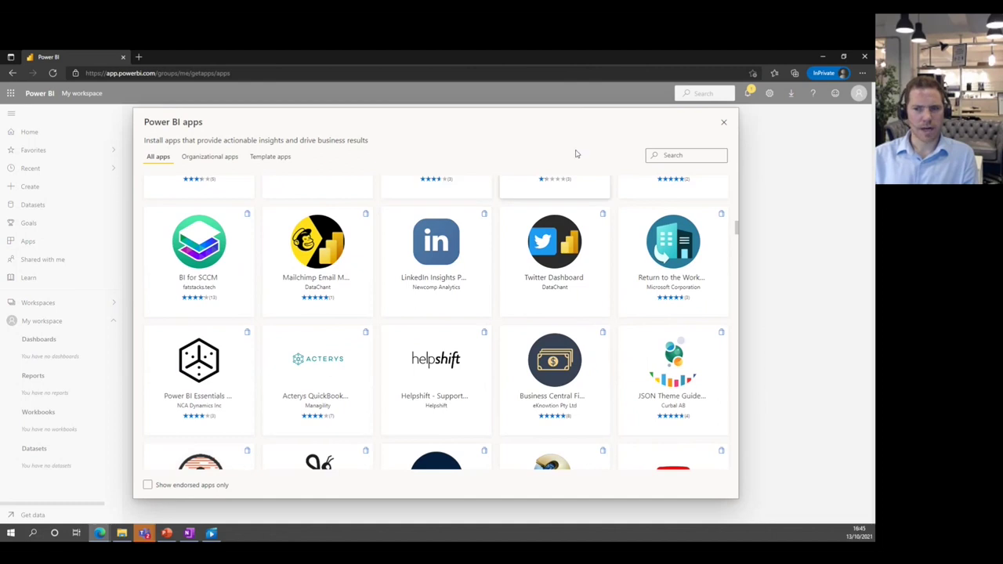
click(723, 125)
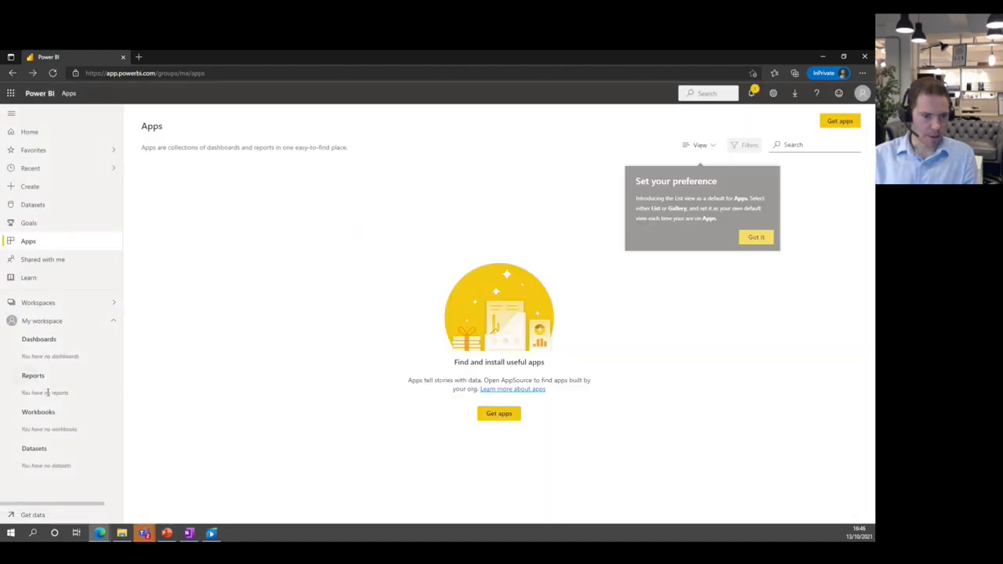
- In Mark8ProjectTeam, open Consumer Website traffic.pbix, then the Operations Analytics.pbix dashboard
click(98, 305)
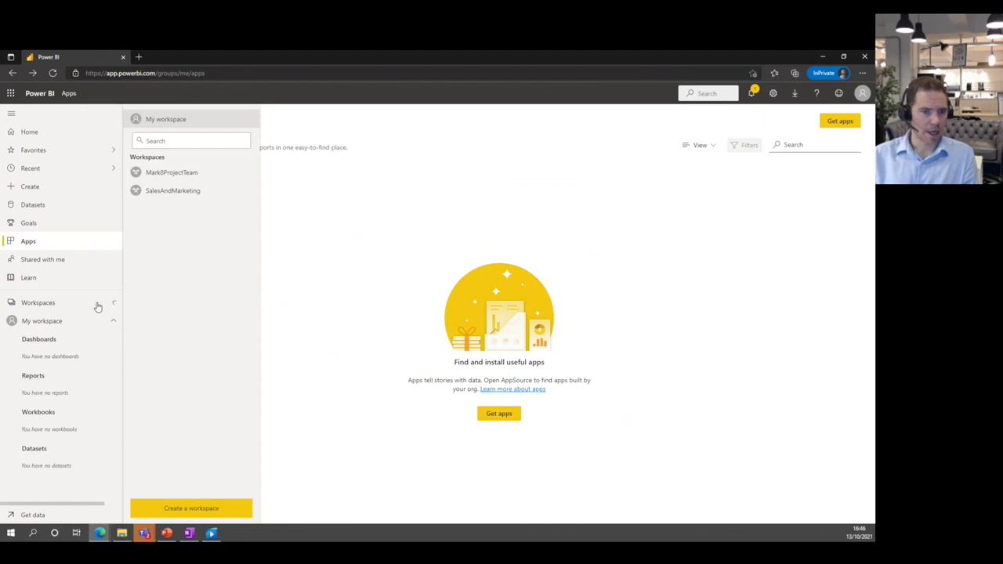
click(166, 188)
scroll(64, 427, down, 2)
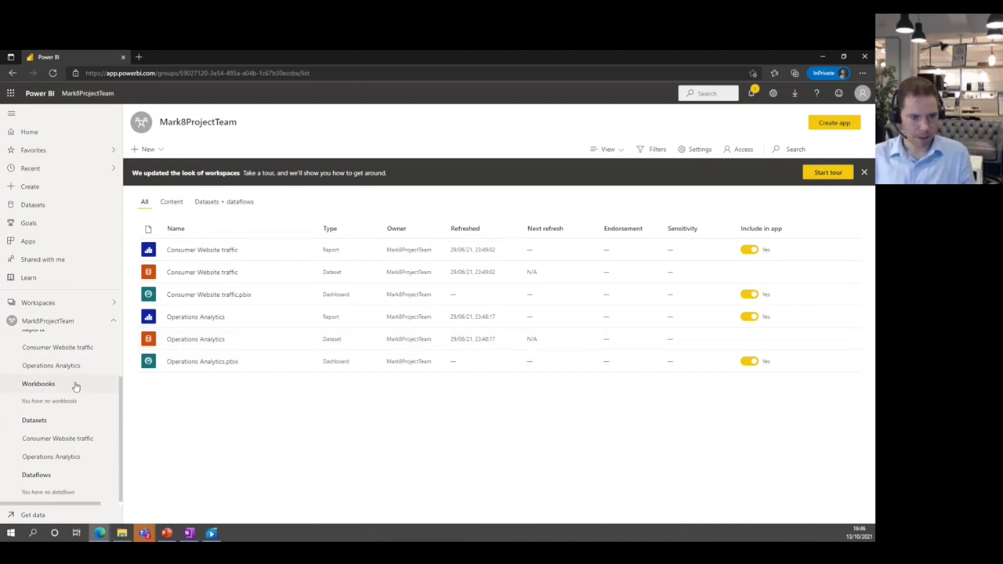
scroll(75, 384, up, 2)
click(60, 360)
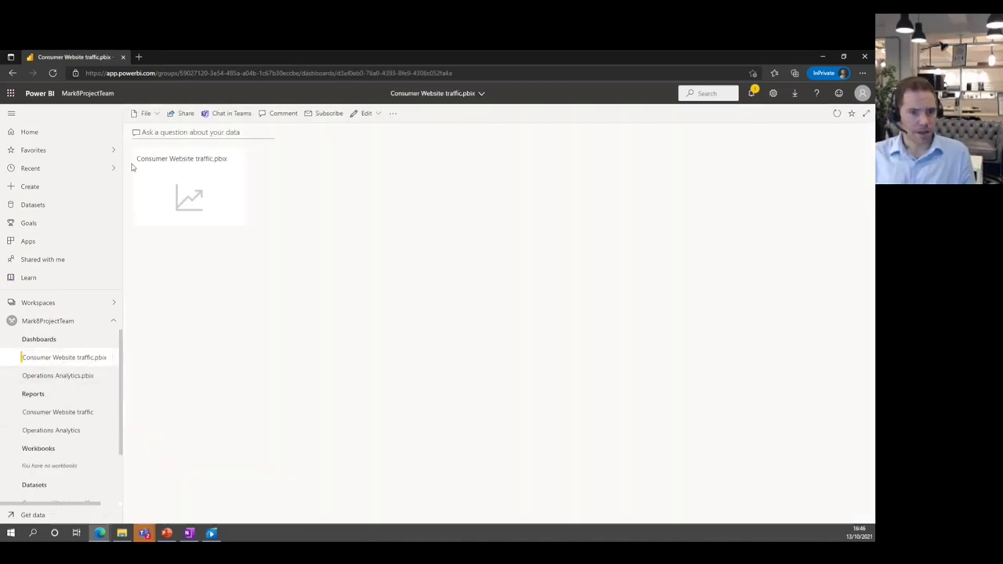
click(69, 380)
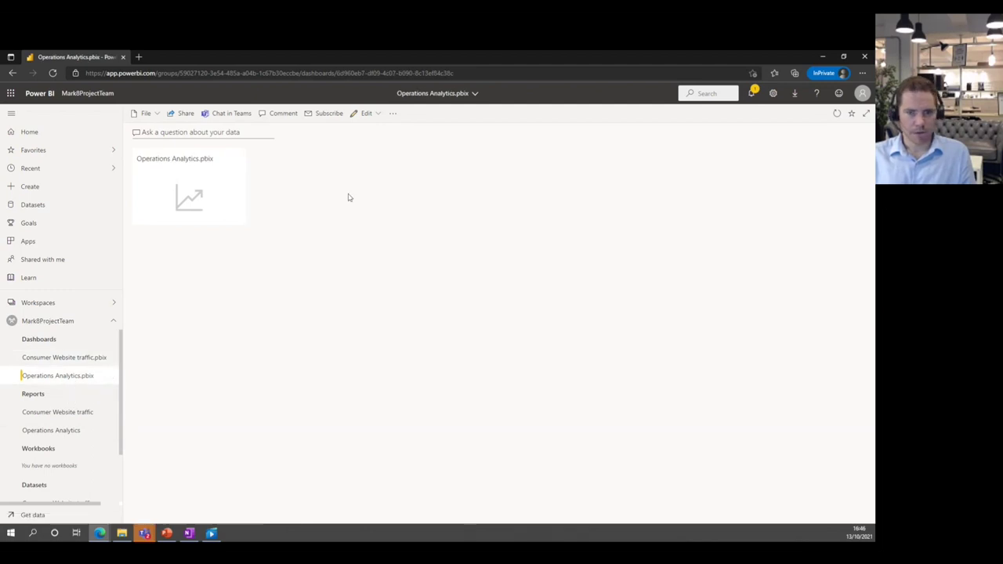
- Search Google for 'Power BI Dashboards' in a new tab and show the image results
click(138, 57)
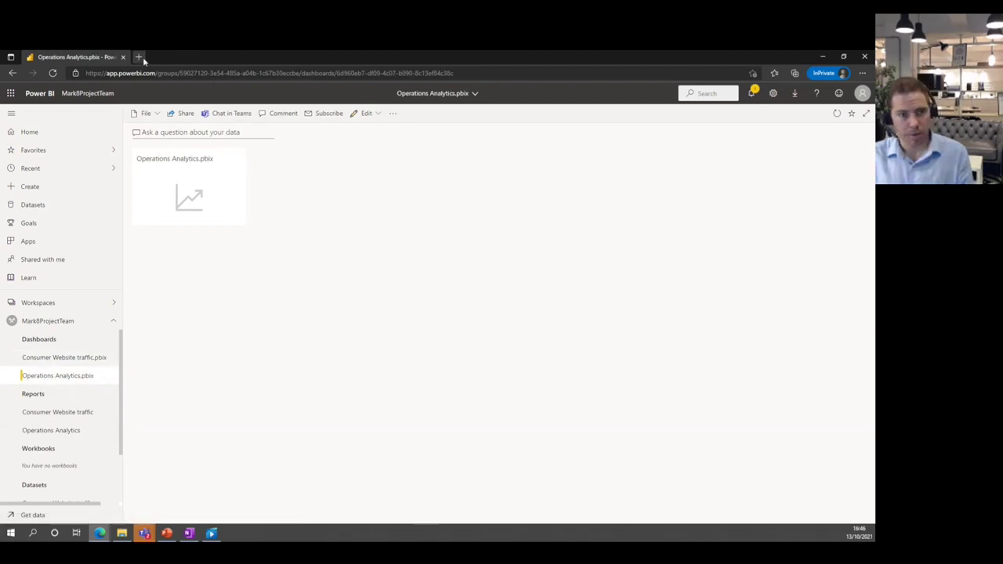
text(Power BI )
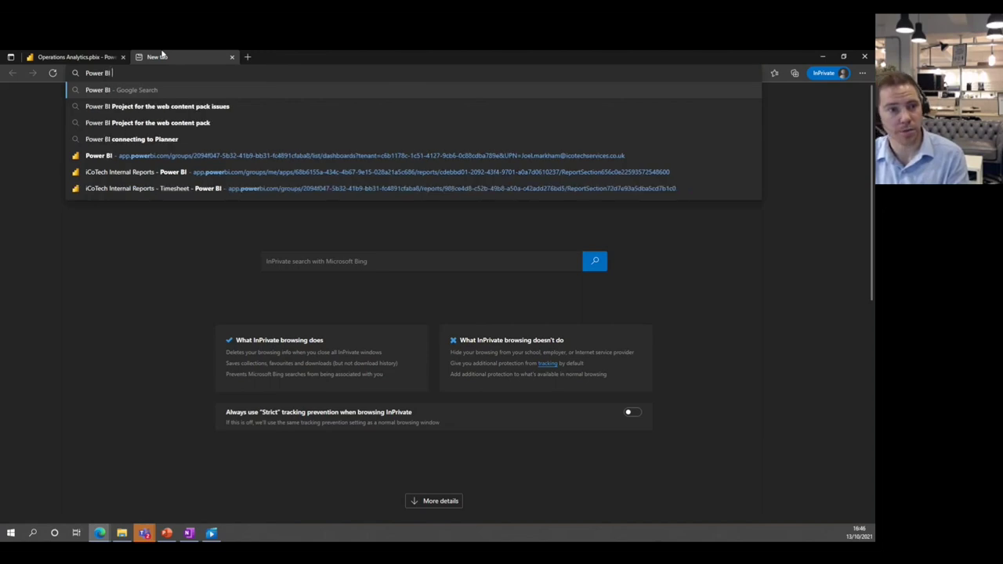
text(Dashboards)
key(Return)
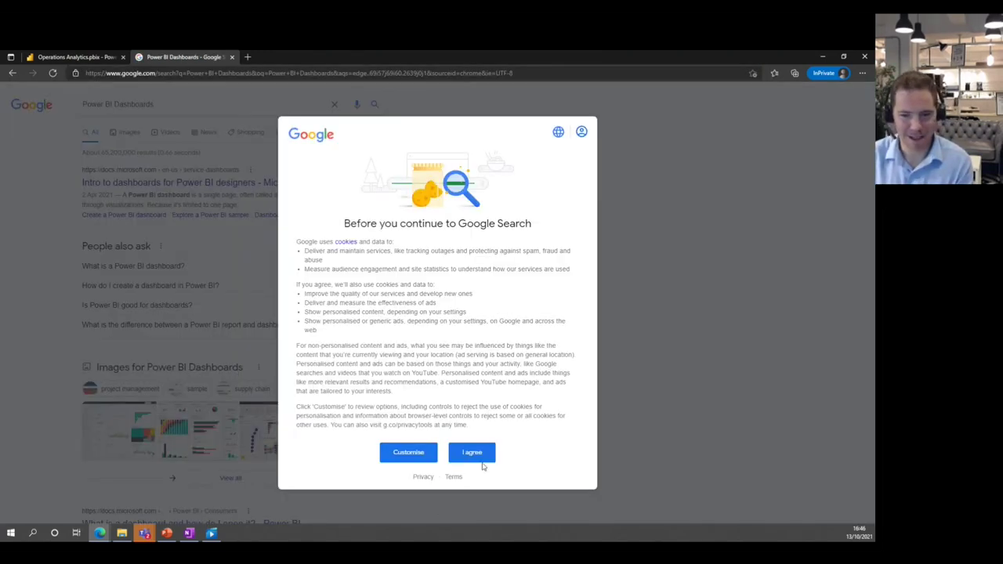
click(479, 460)
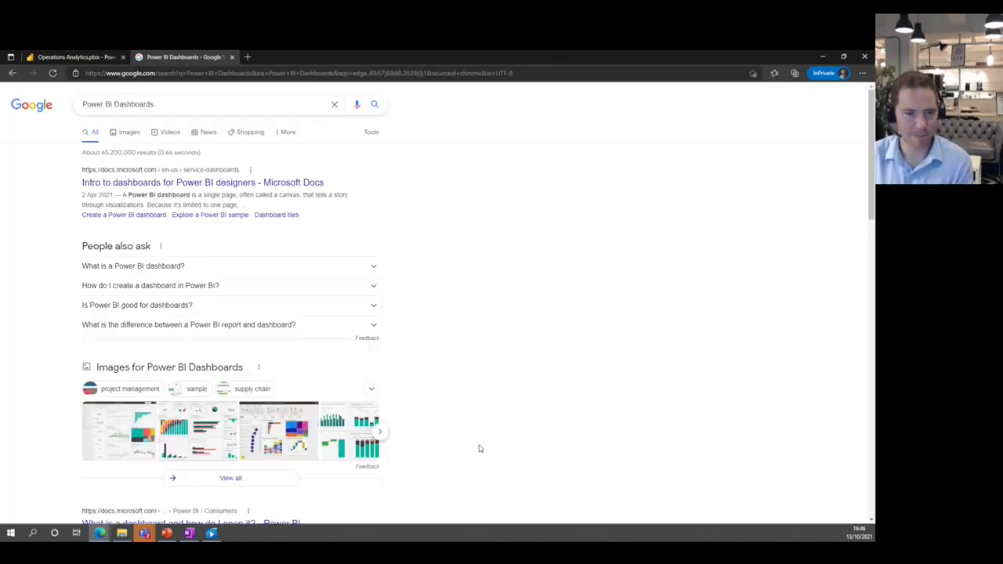
click(117, 138)
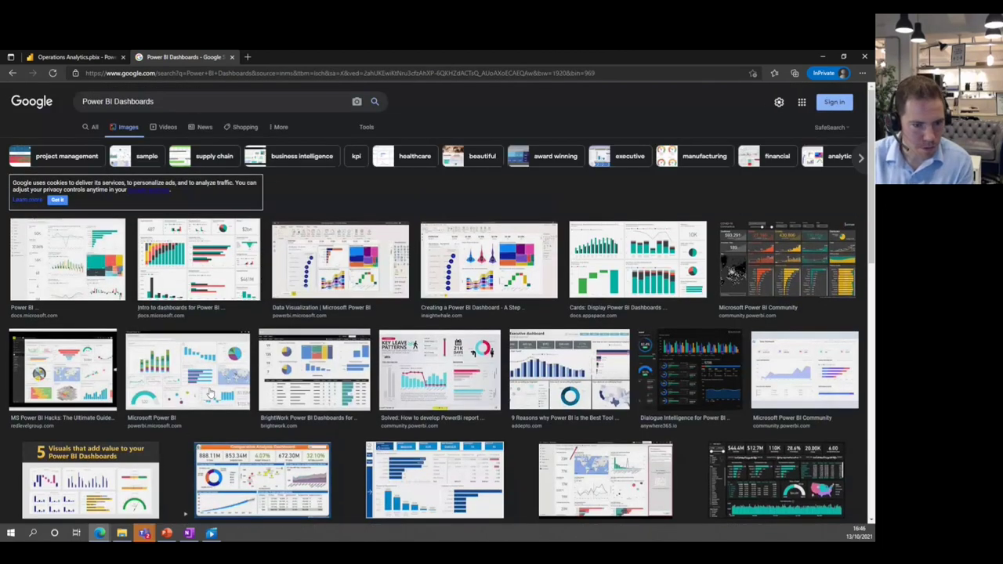
- Preview the Power BI Dashboard Design example image, then return to the Operations Analytics.pbix dashboard
scroll(251, 400, down, 1)
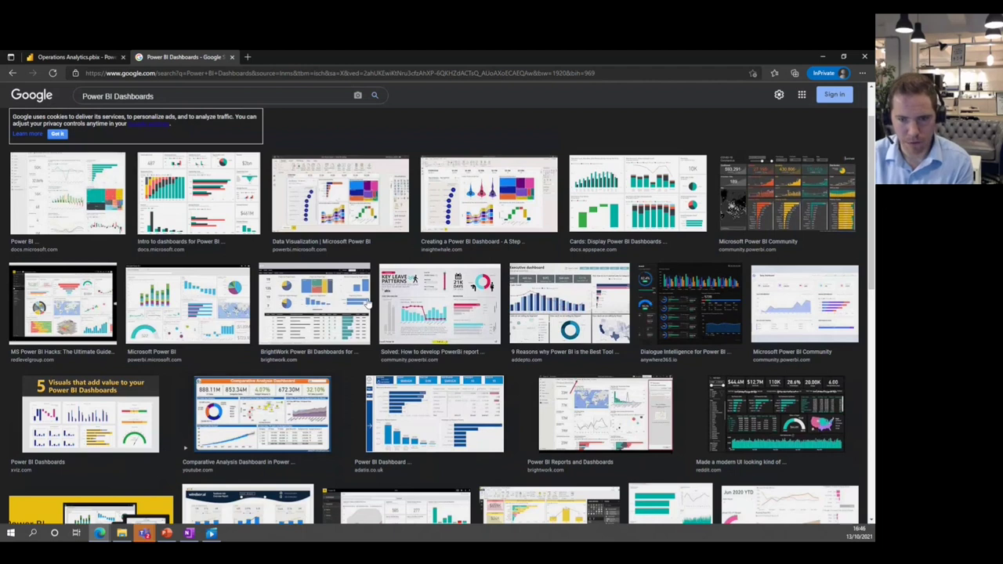
scroll(451, 206, down, 1)
scroll(452, 203, down, 2)
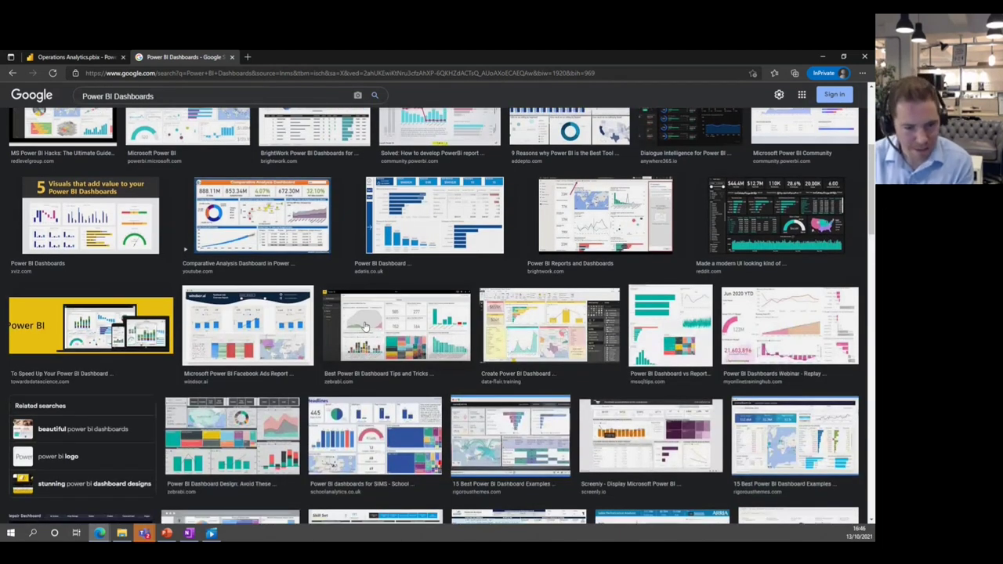
click(272, 426)
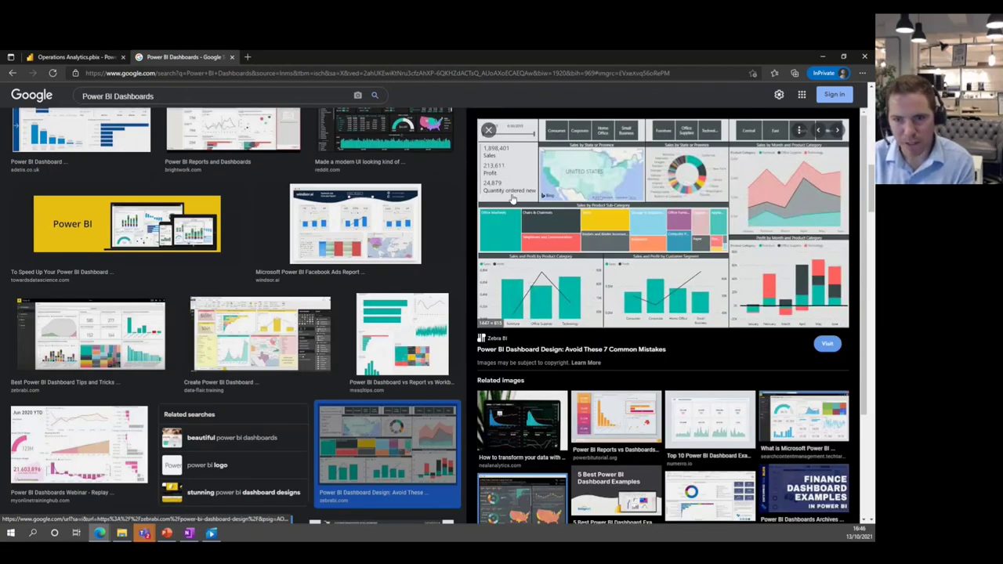
scroll(486, 275, down, 2)
scroll(486, 276, down, 1)
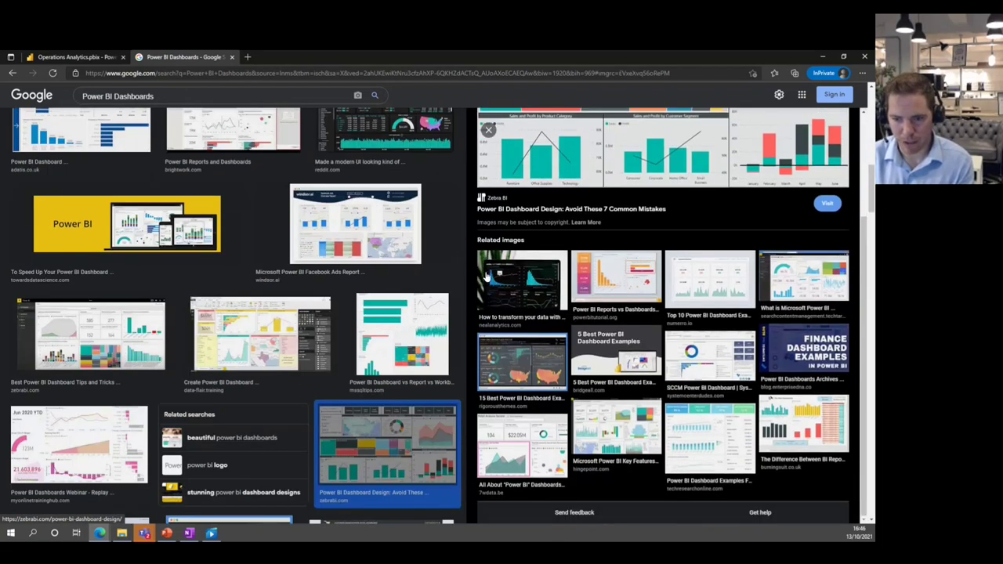
scroll(423, 203, up, 10)
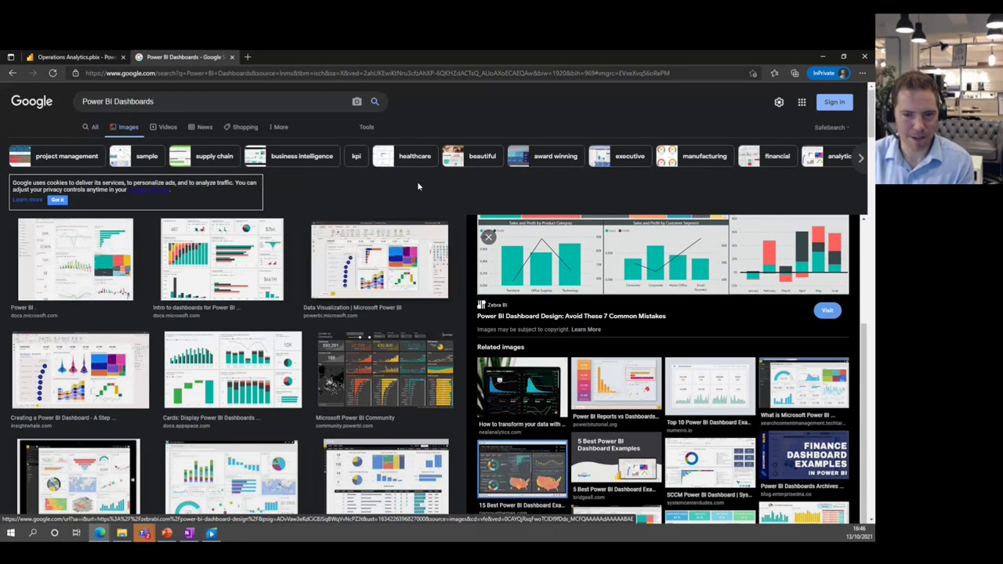
click(78, 57)
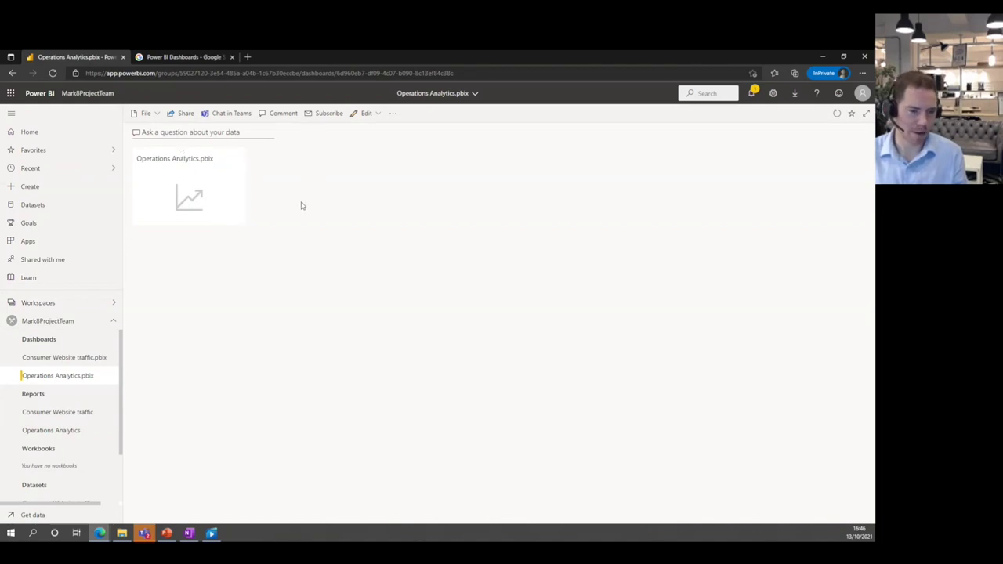
- View the Consumer Website traffic report, then switch to the Operations Analytics report
click(67, 412)
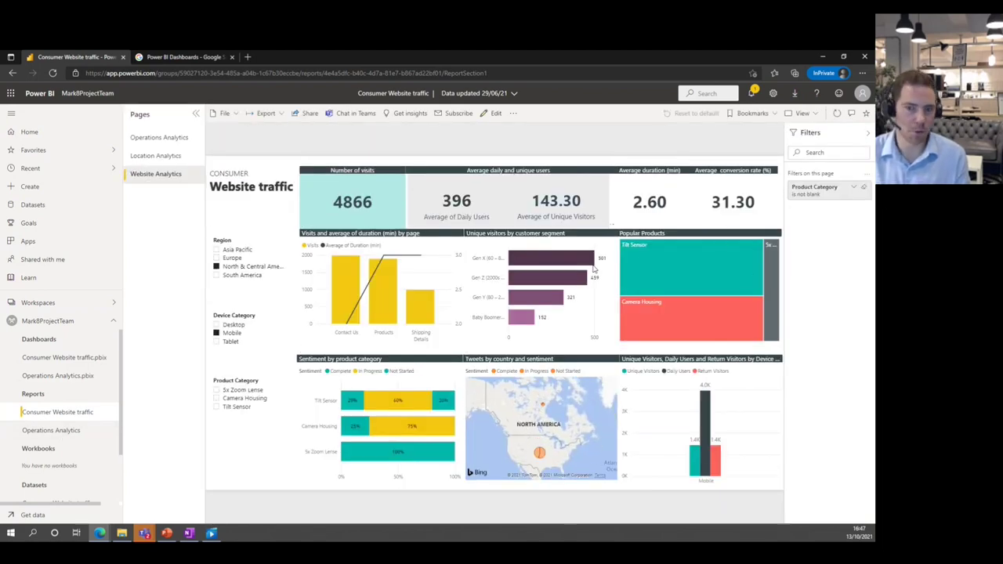
mouse_move(594, 269)
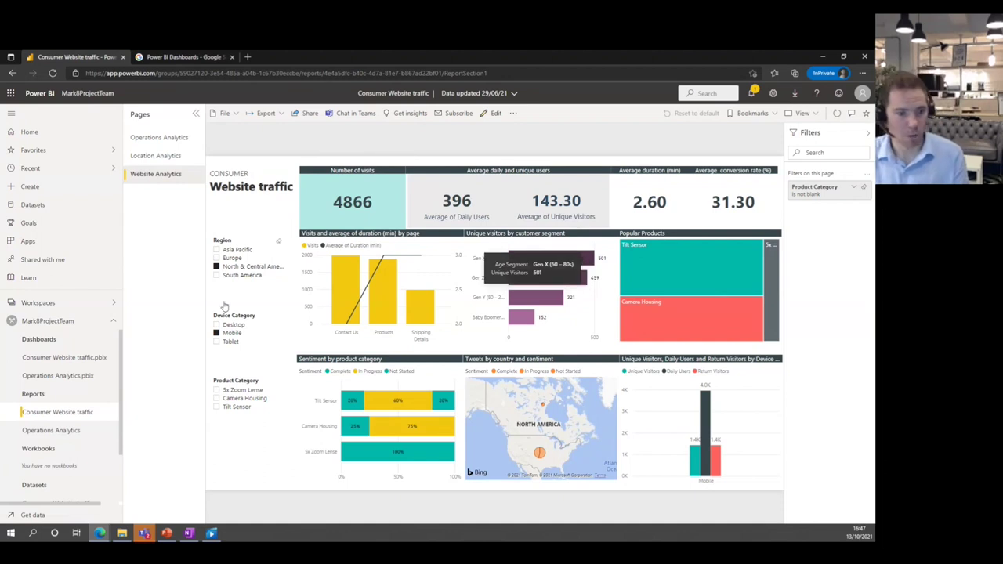
click(47, 431)
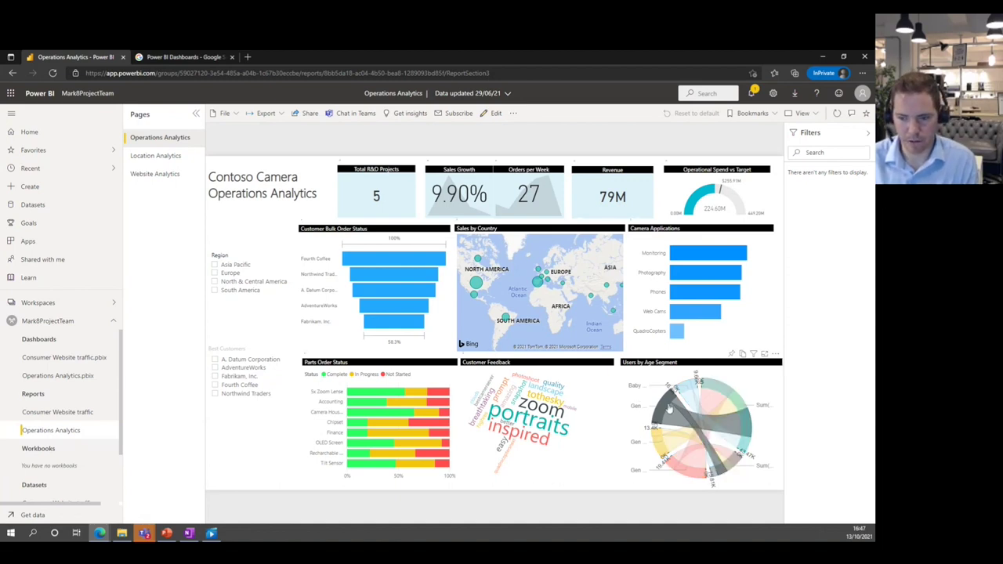
- Cross-highlight by an age segment and the words portraits and inspired, then open Location Analytics
click(669, 407)
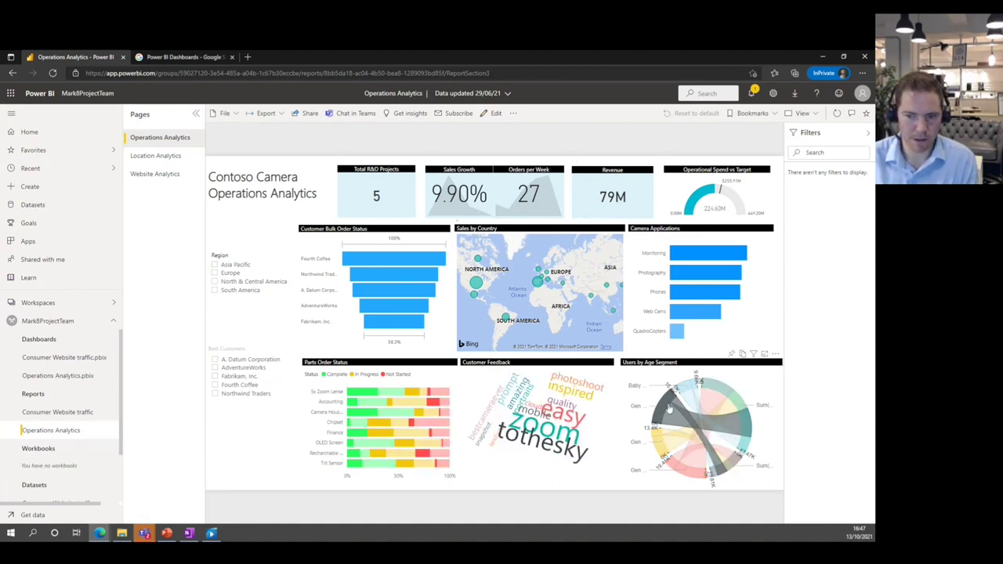
click(771, 379)
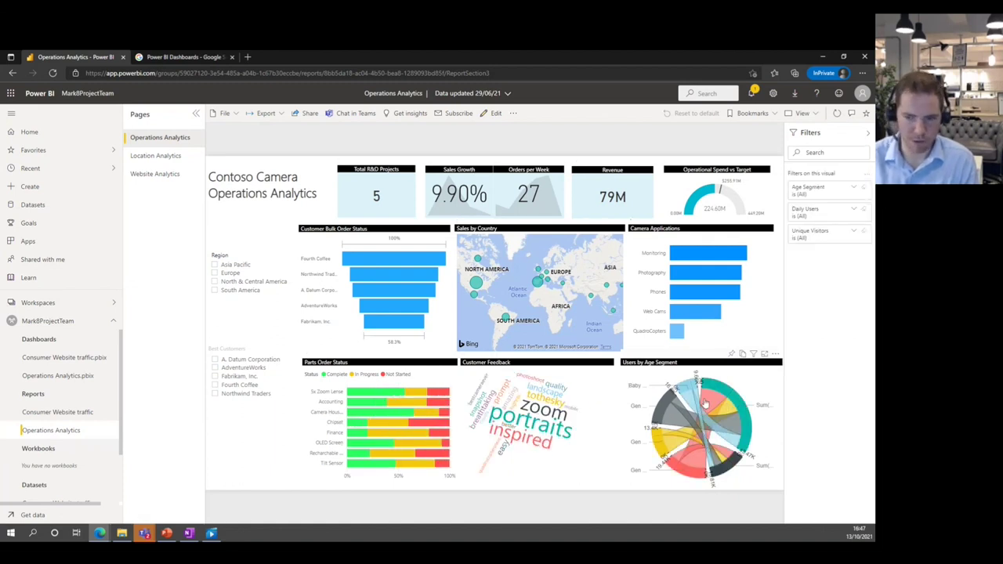
mouse_move(704, 404)
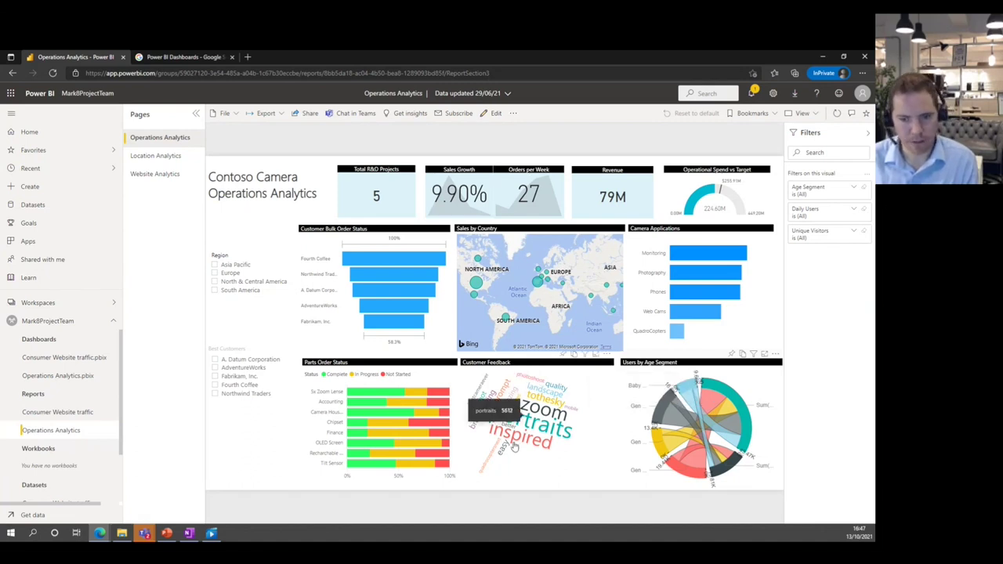
mouse_move(543, 410)
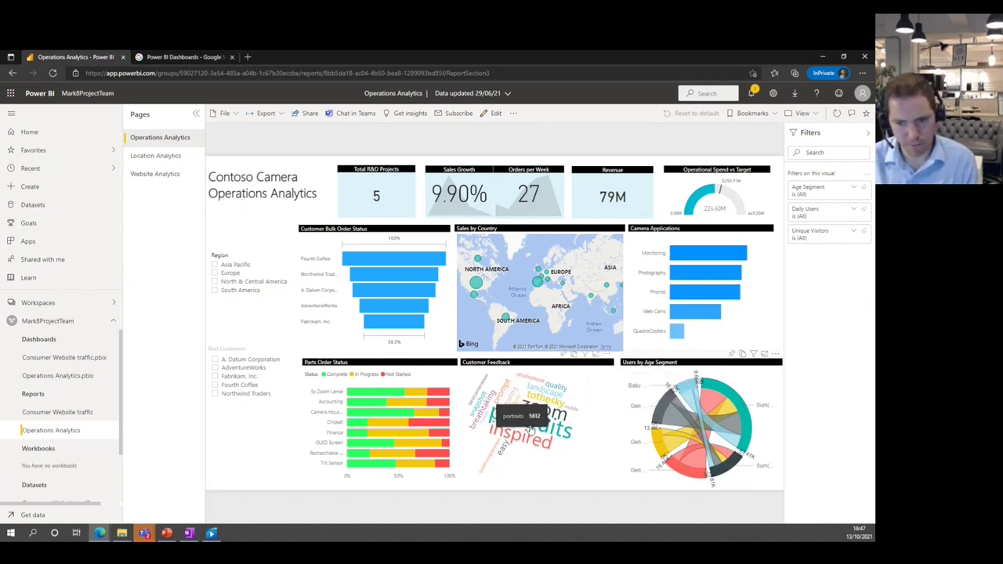
click(529, 428)
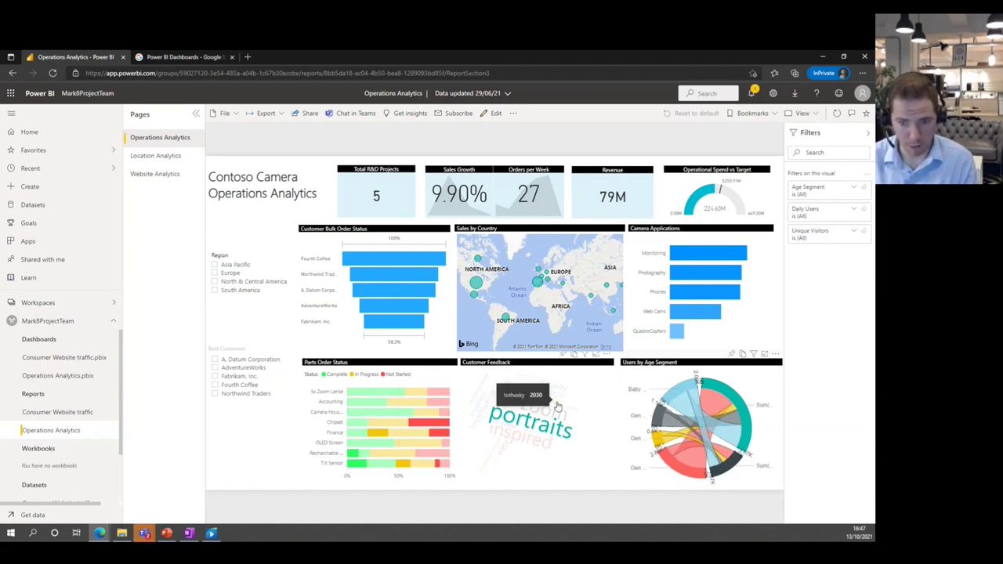
click(541, 444)
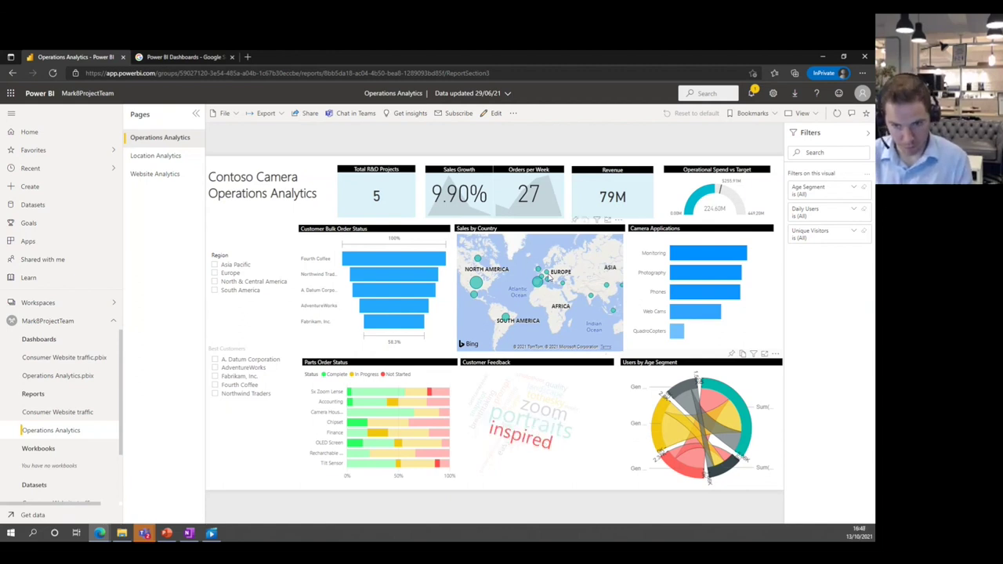
click(555, 388)
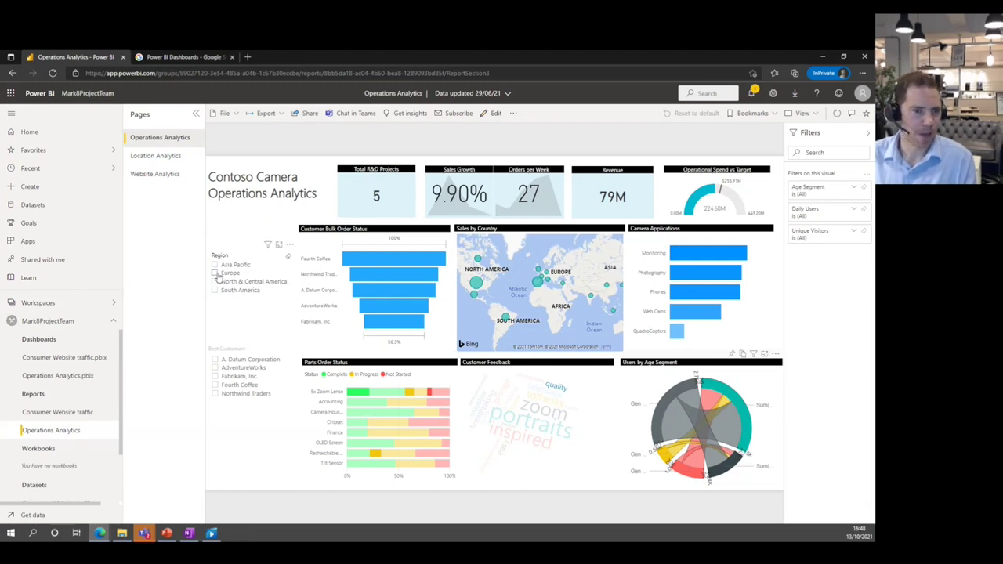
click(156, 156)
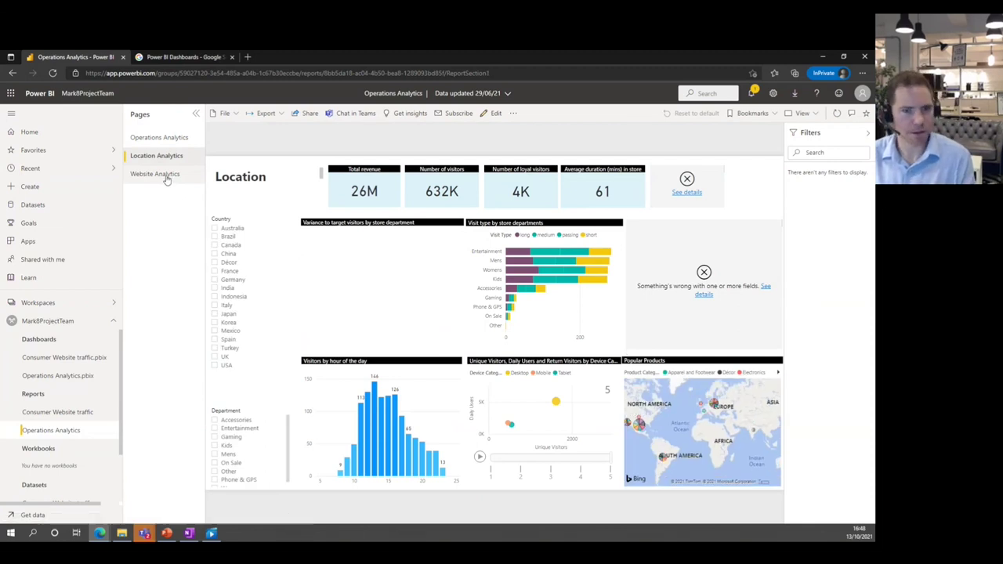
- Show the Website Analytics page with 61K visits and 353 average daily users
click(166, 179)
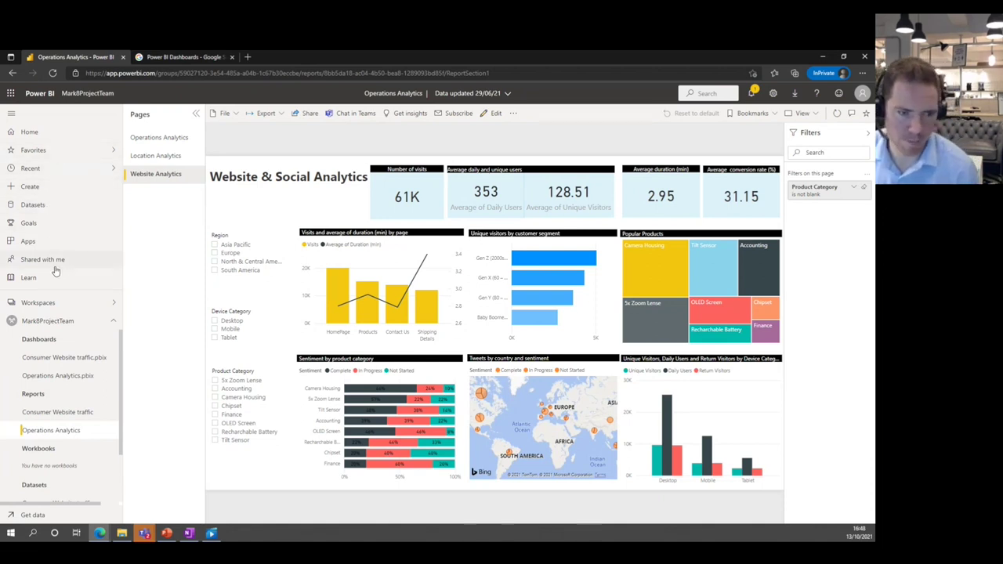
scroll(74, 384, down, 2)
scroll(78, 396, up, 2)
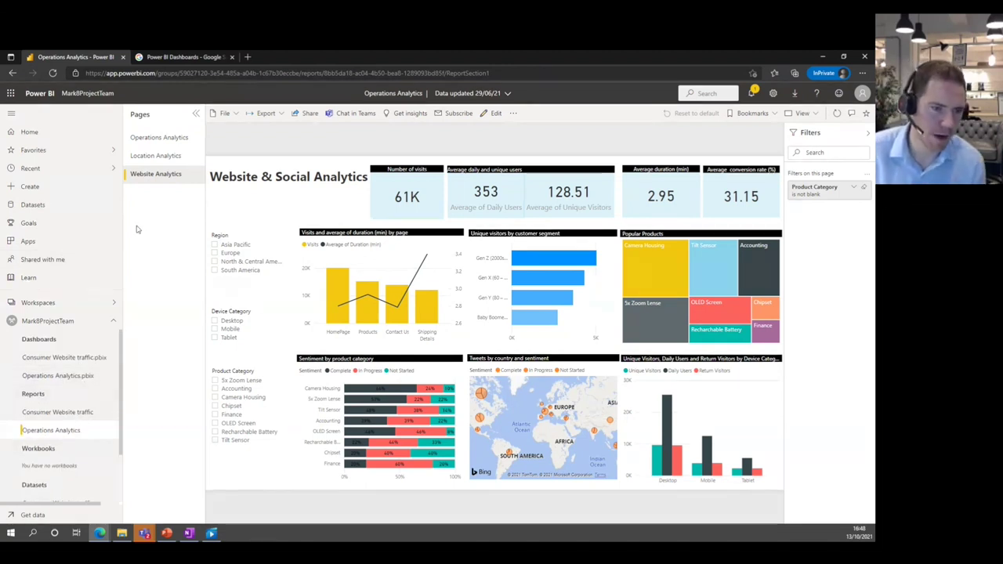
- Look at the Create page, then open the datasets hub listing Consumer Website traffic and others
click(44, 190)
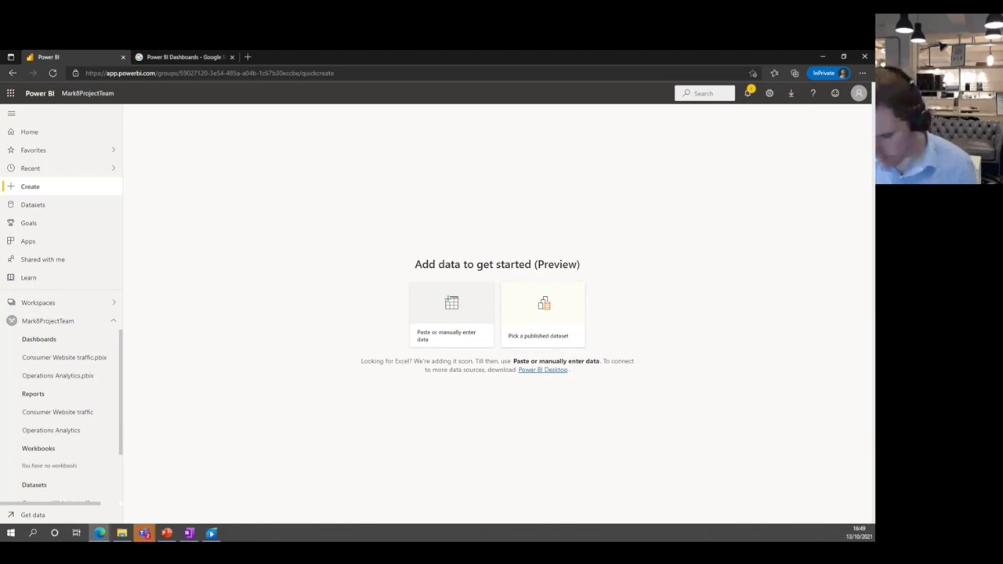
key(alt+Tab)
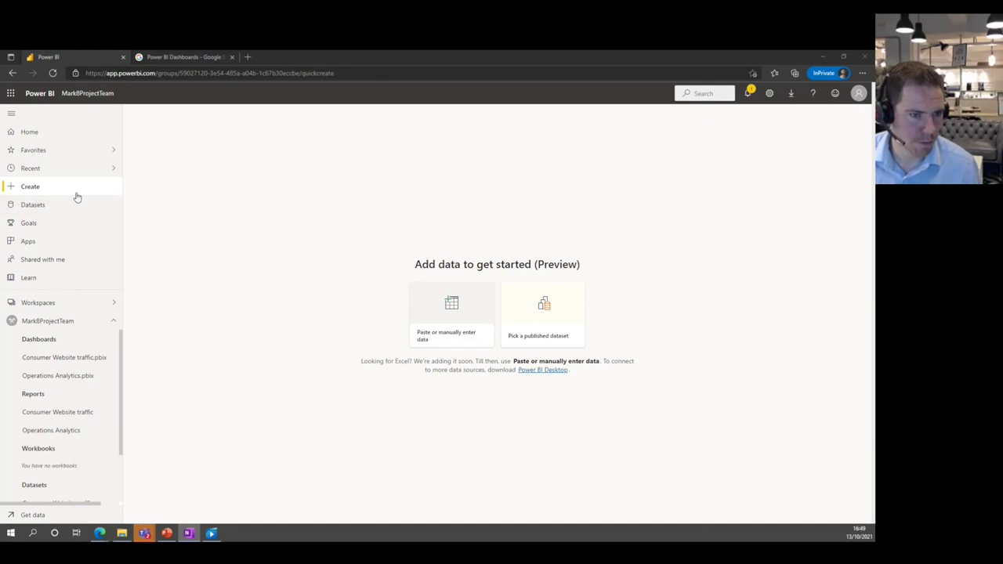
click(54, 203)
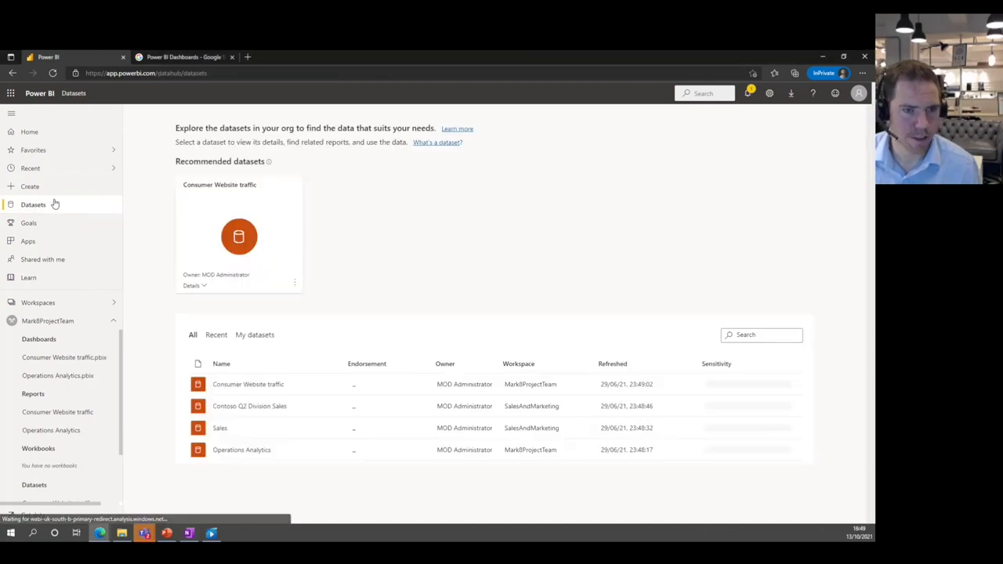
- Open the Consumer Website traffic dataset and review its File, Create a report, Lineage and tables options
click(254, 265)
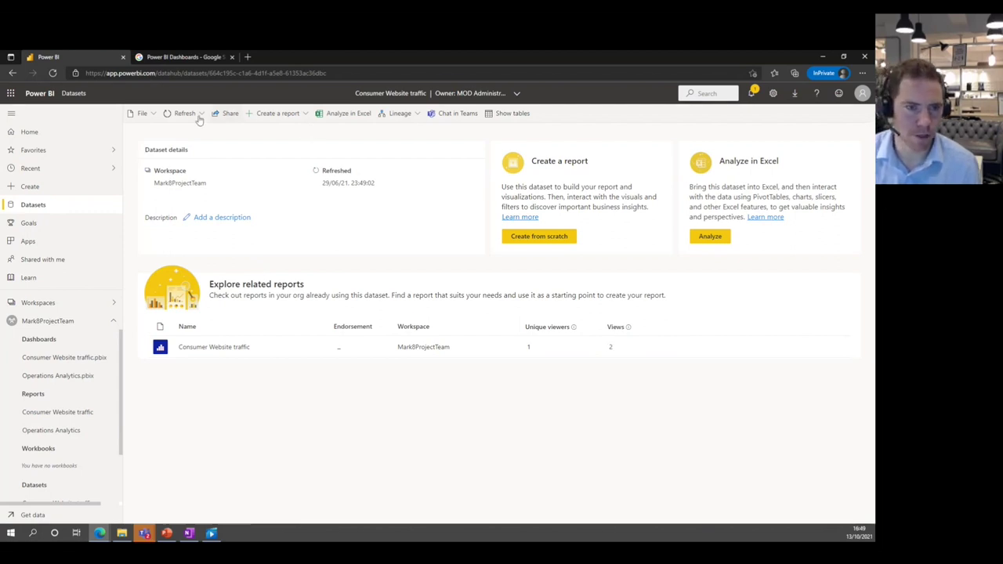
click(153, 117)
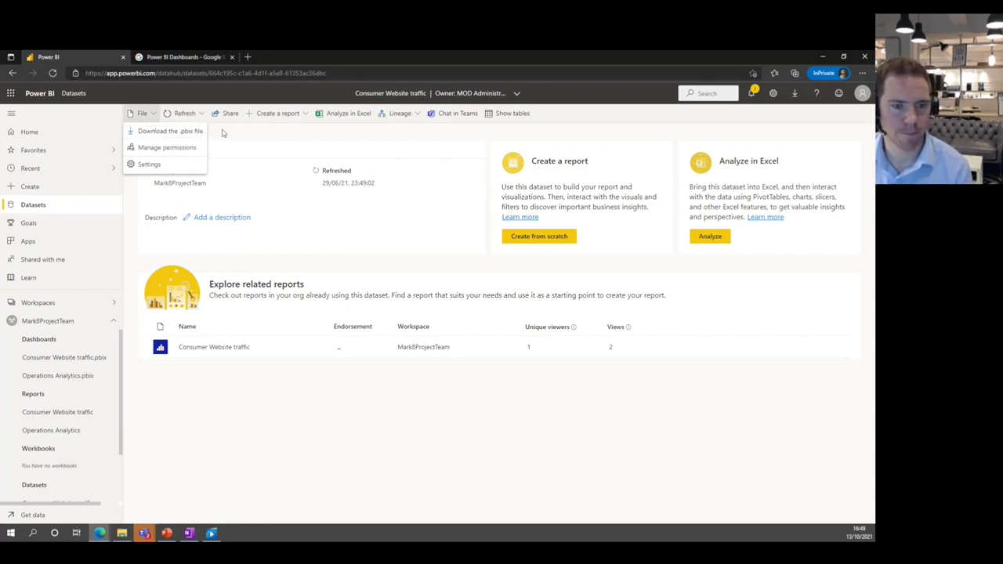
click(304, 115)
click(305, 114)
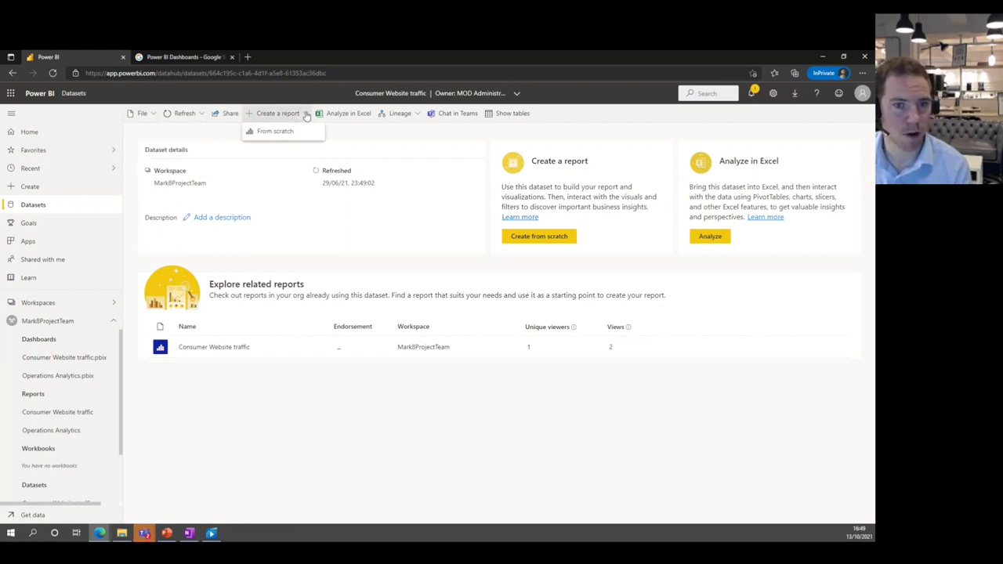
click(405, 117)
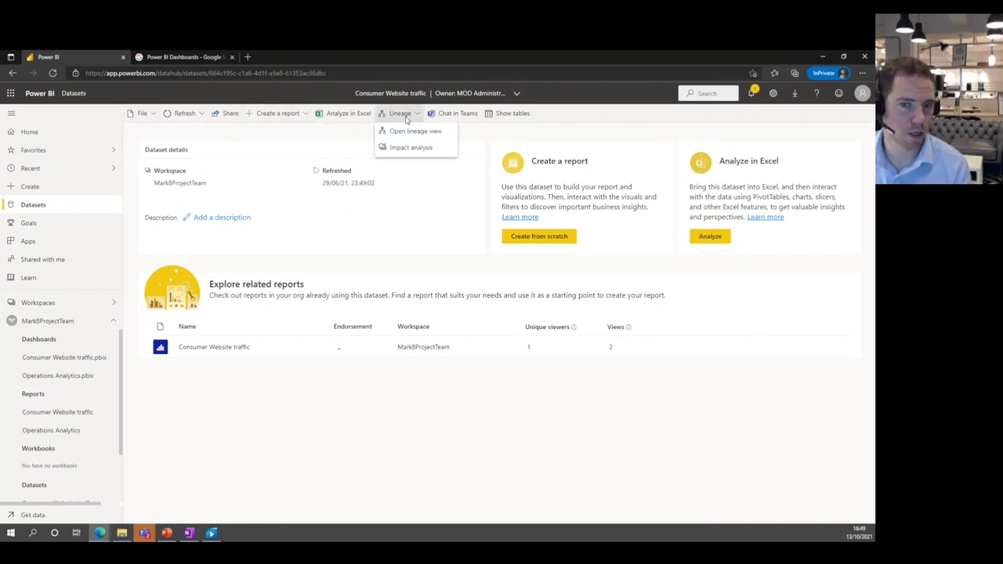
click(502, 114)
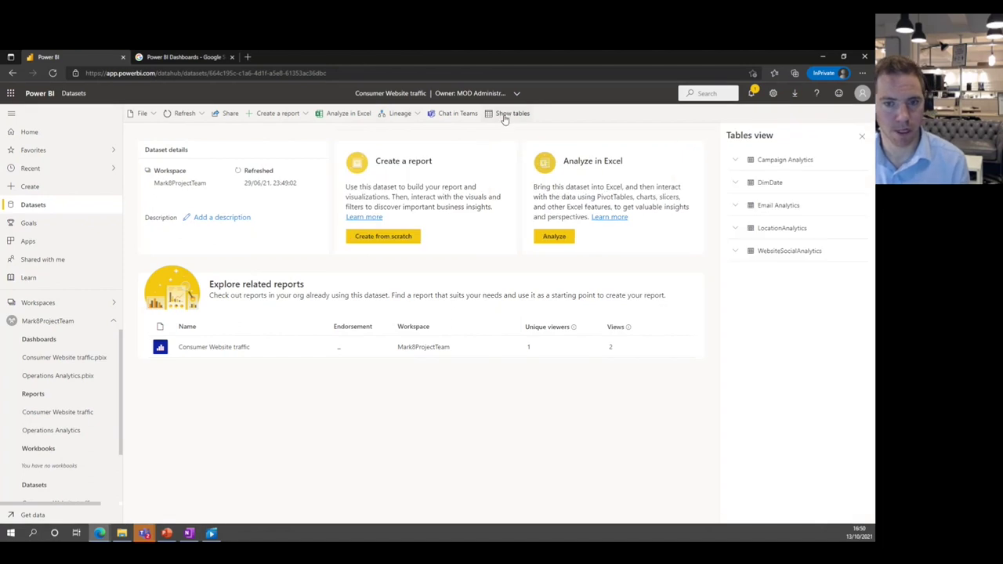
click(860, 138)
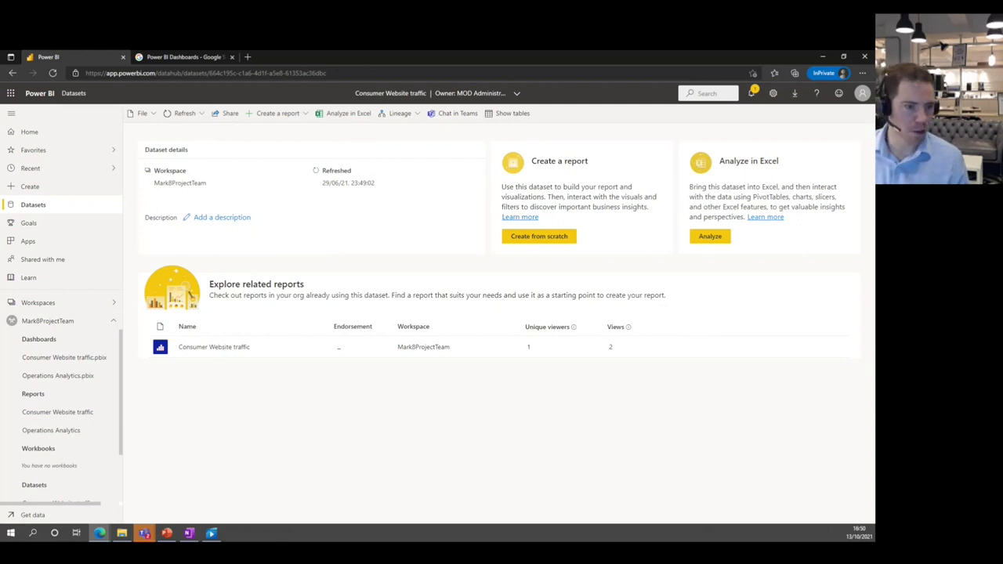
click(53, 303)
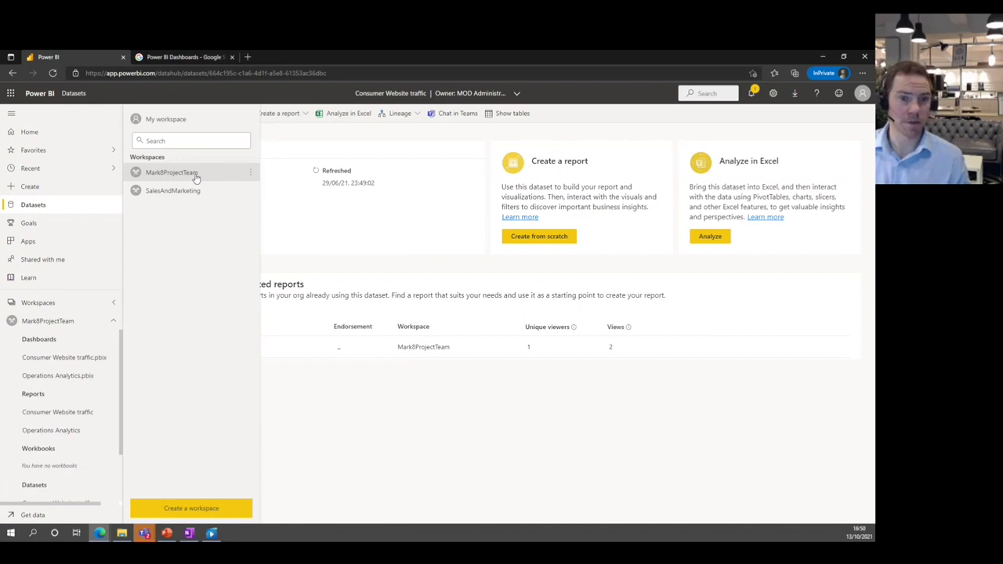
click(250, 173)
click(258, 192)
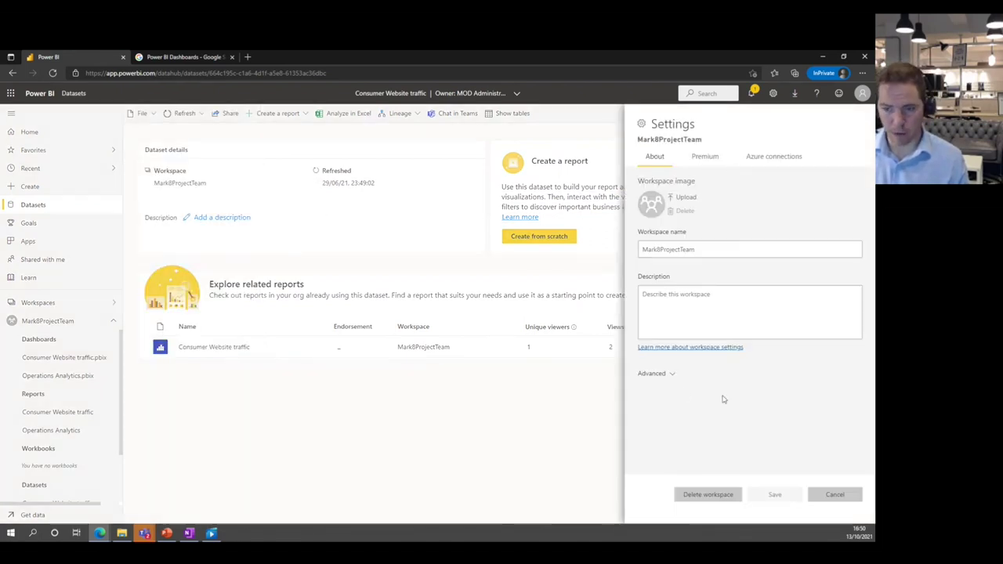
click(702, 161)
click(778, 159)
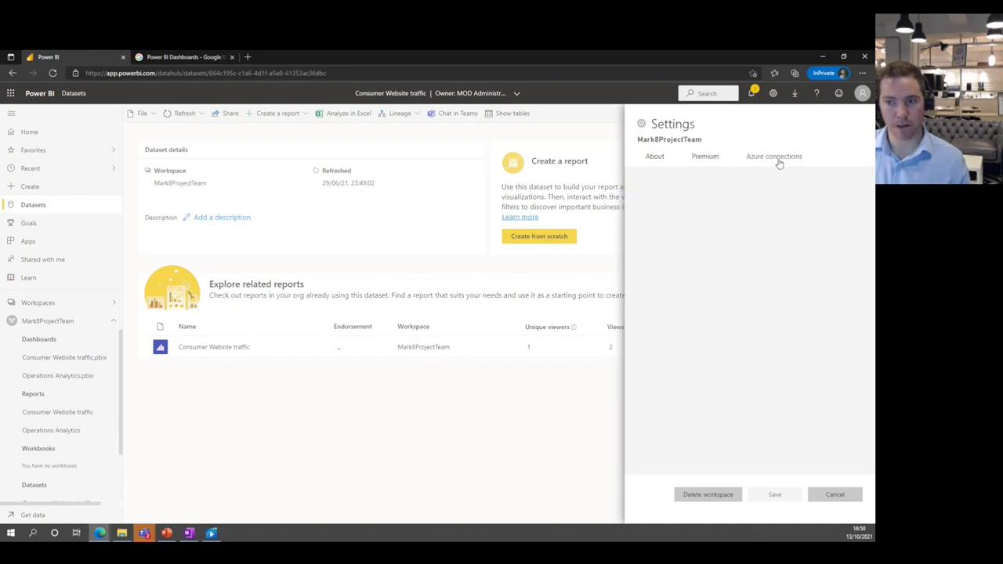
click(822, 495)
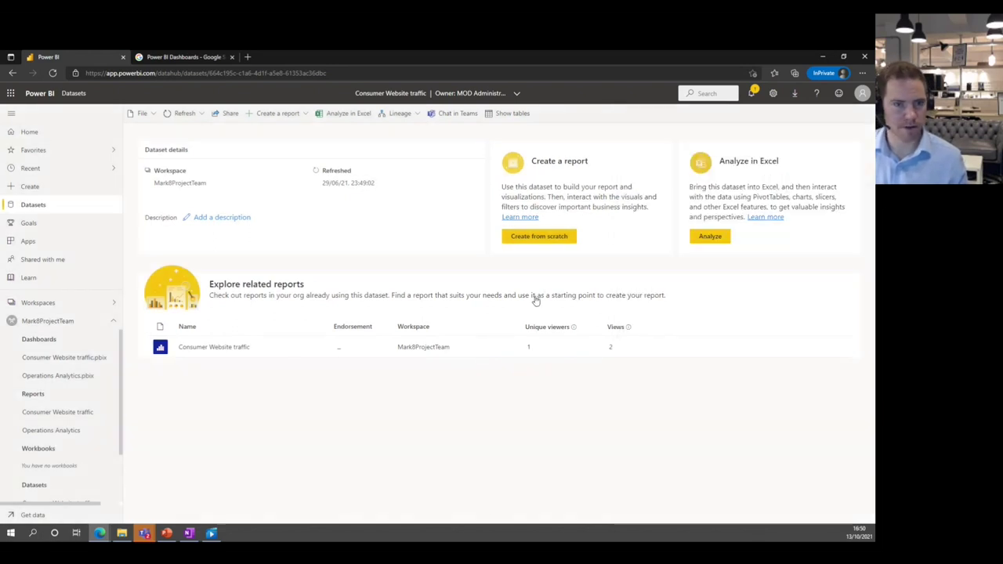
click(112, 303)
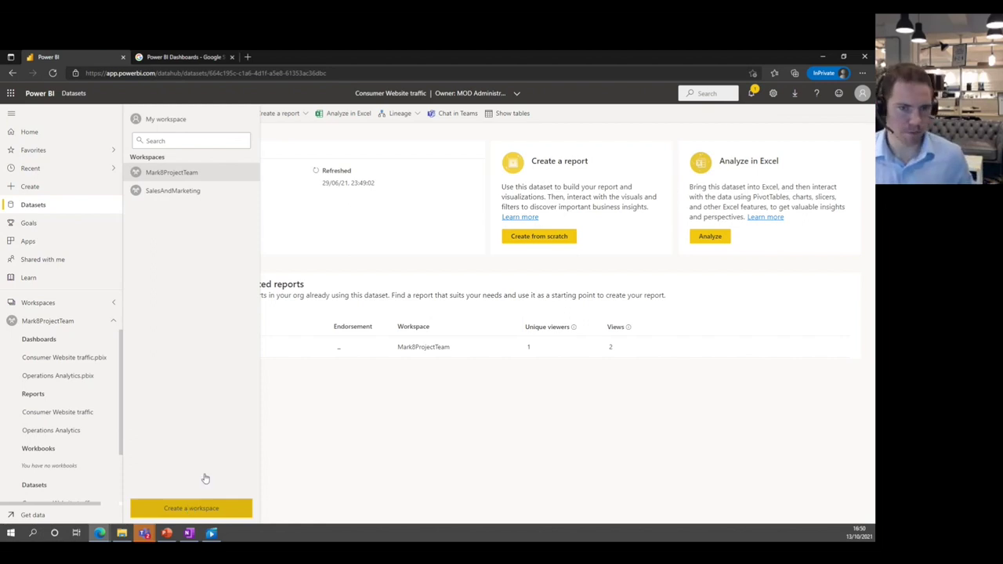
click(249, 176)
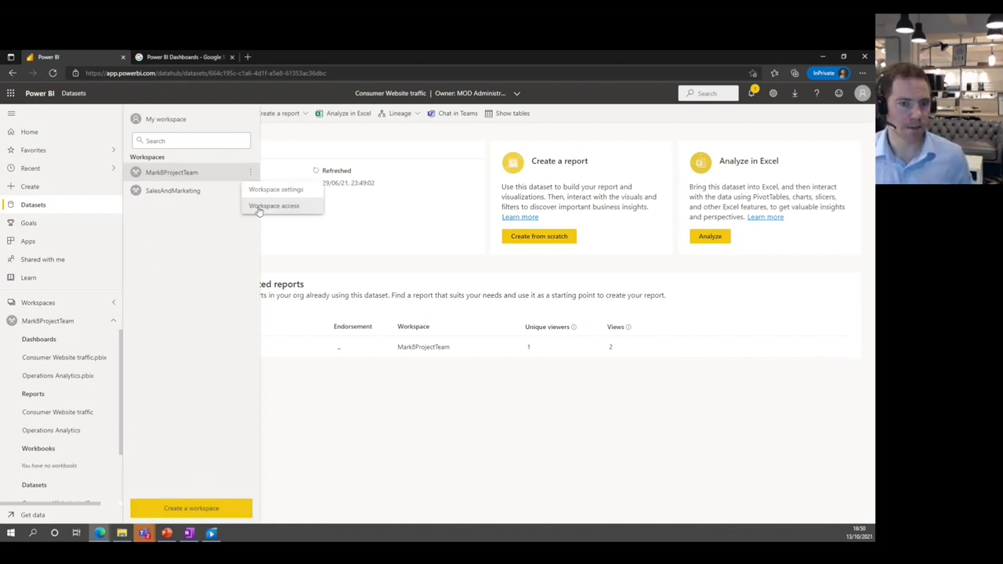
click(260, 206)
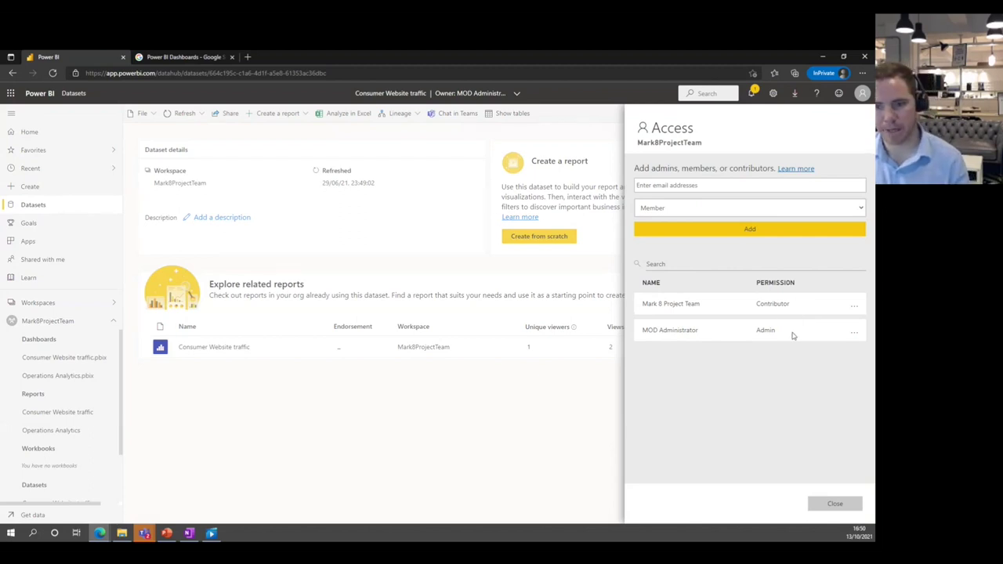
click(823, 209)
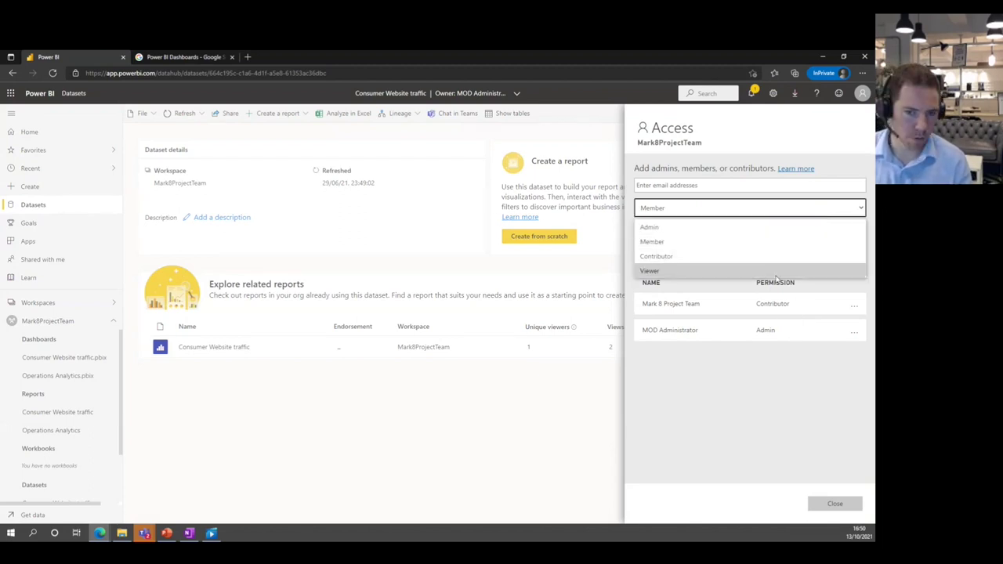
click(768, 379)
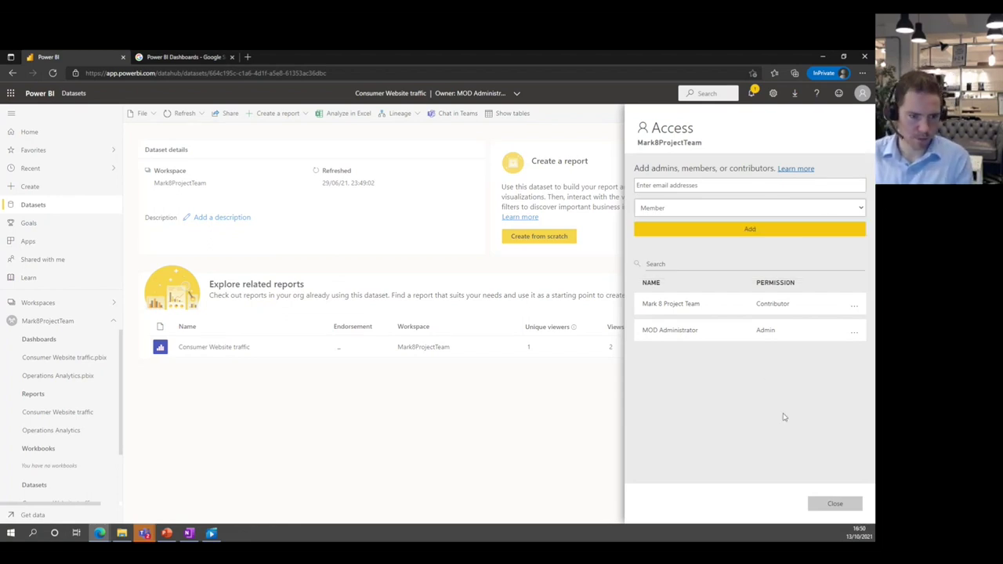
click(834, 504)
click(31, 515)
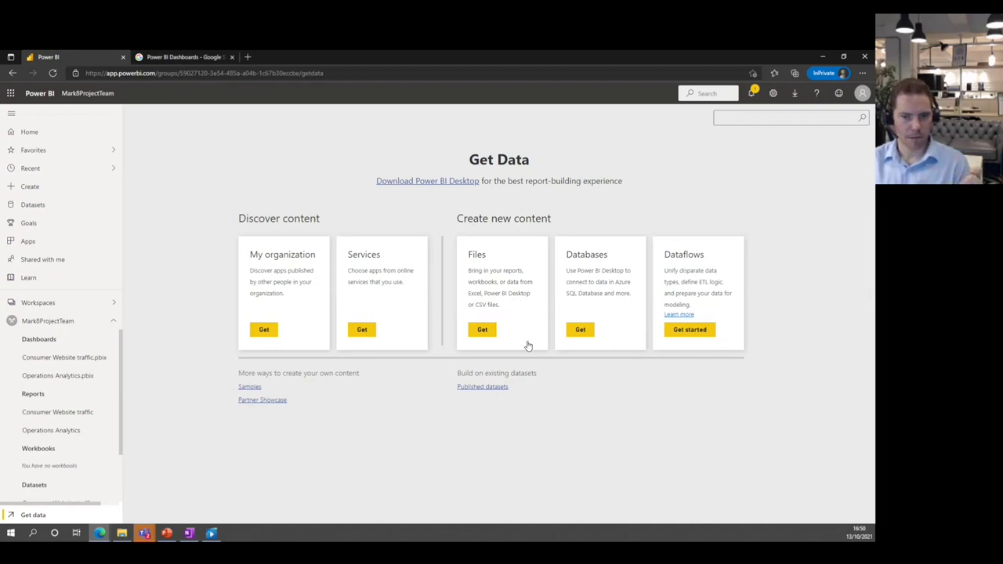
- Start a new dataflow using Add linked tables to reach the connection screen
click(689, 331)
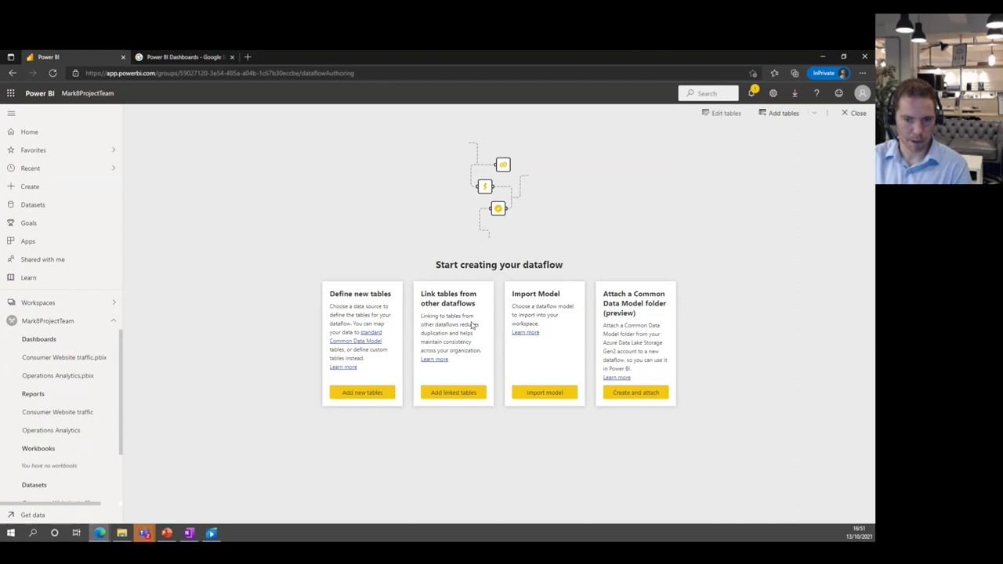
click(455, 394)
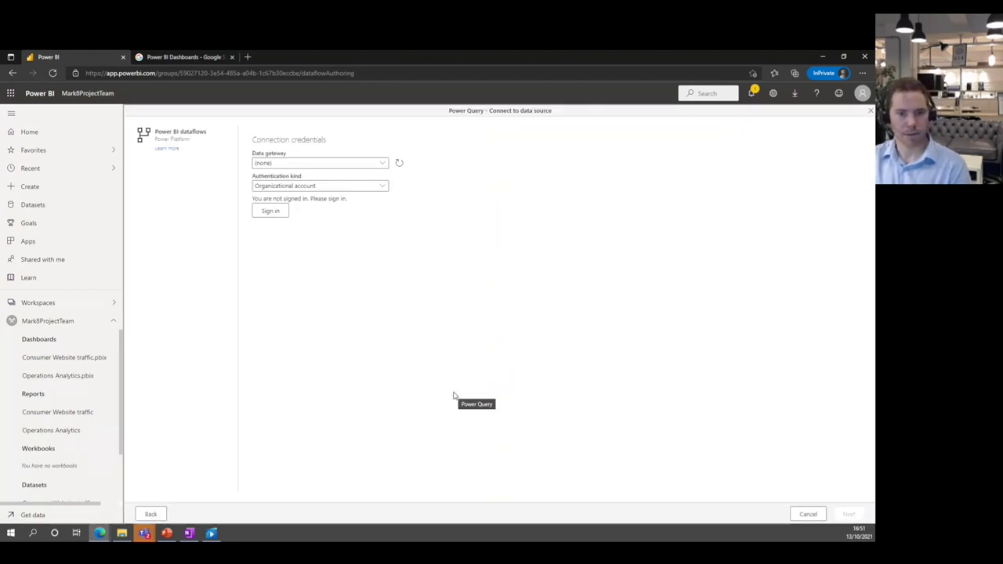
- Connect with no gateway and an organizational account, then browse the Power BI dataflows source
click(370, 163)
click(368, 175)
click(368, 188)
click(357, 201)
click(287, 217)
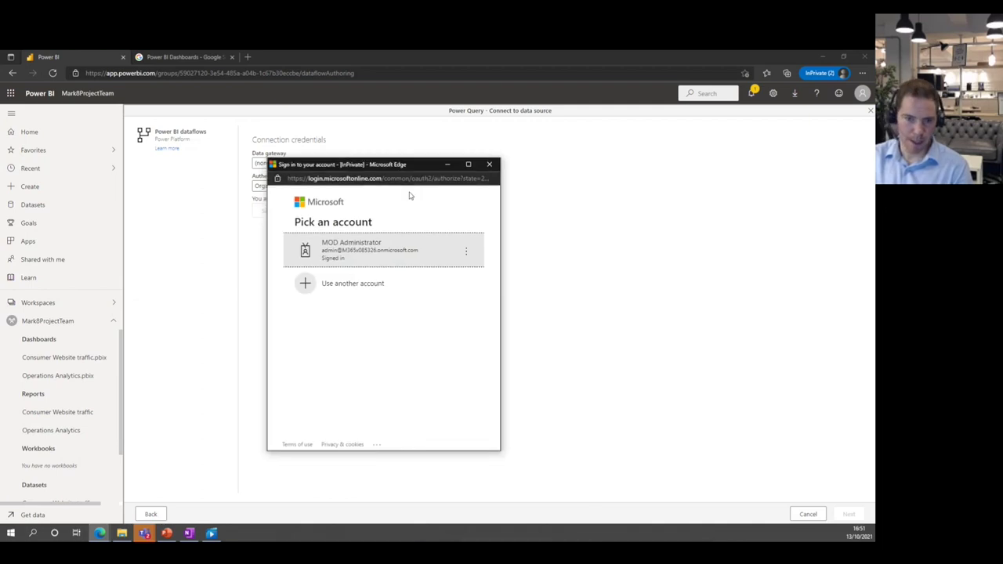
click(375, 257)
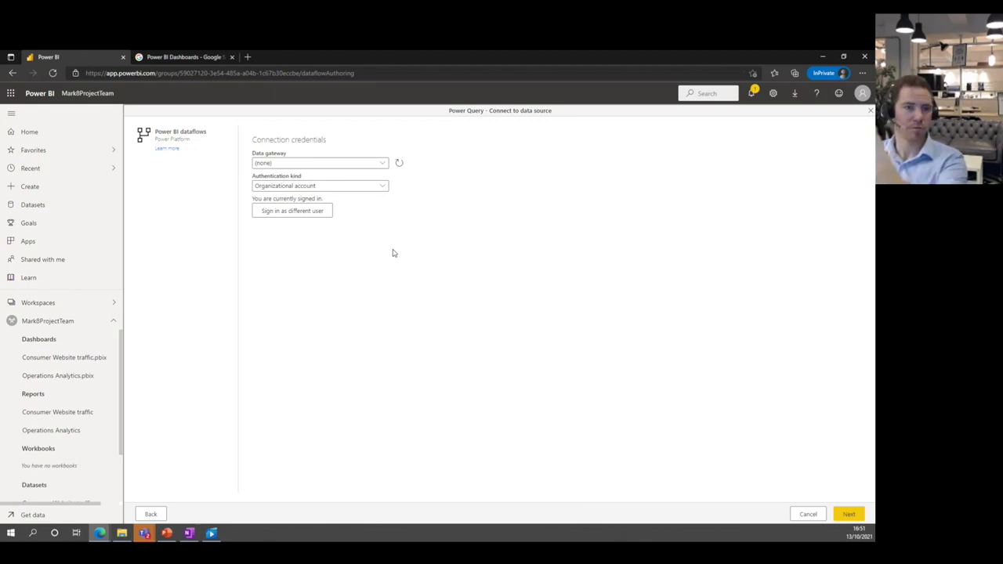
click(849, 514)
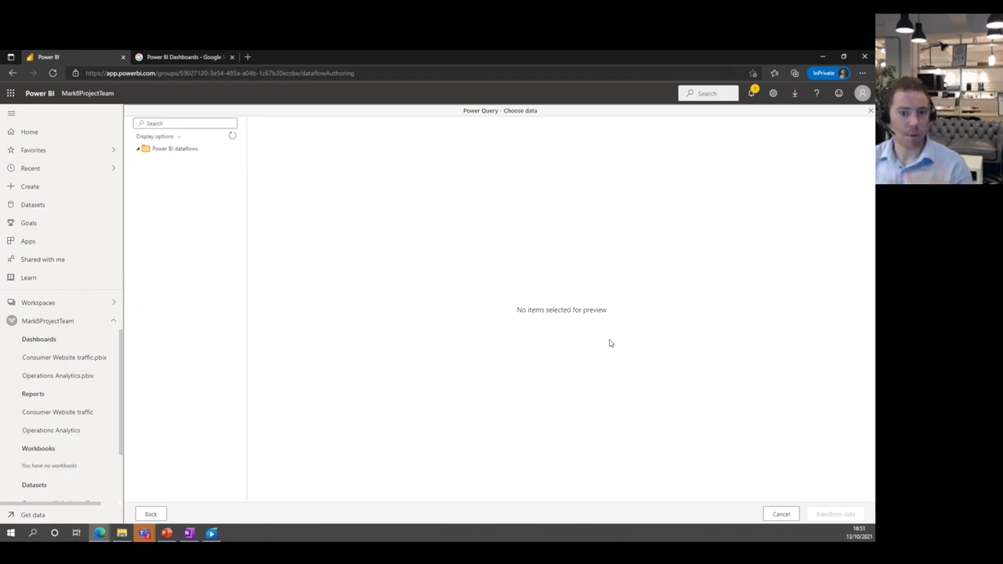
click(143, 150)
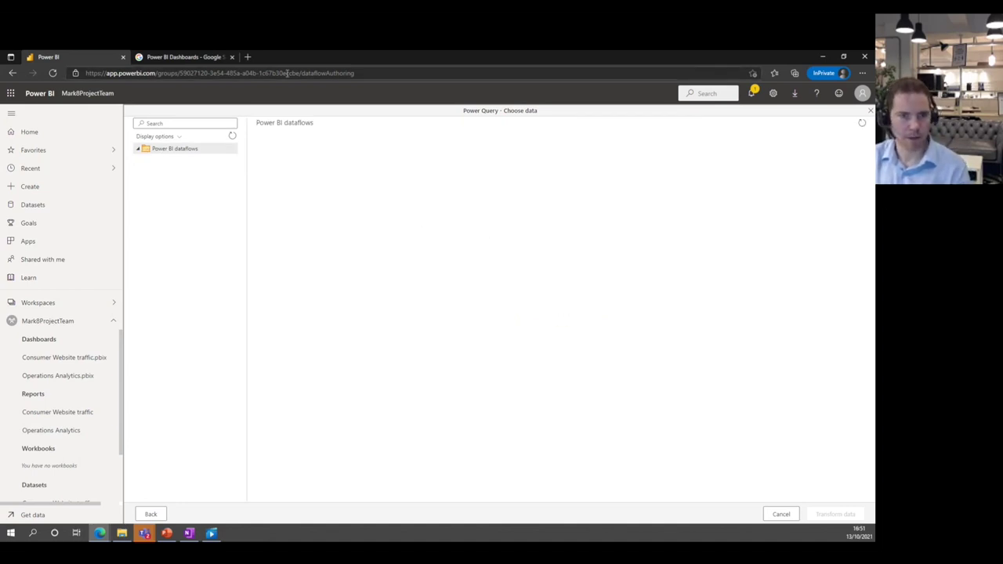
click(247, 58)
- Go to make.powerapps.com, open Data > Dataflows, and start a new dataflow from blank
text(mak)
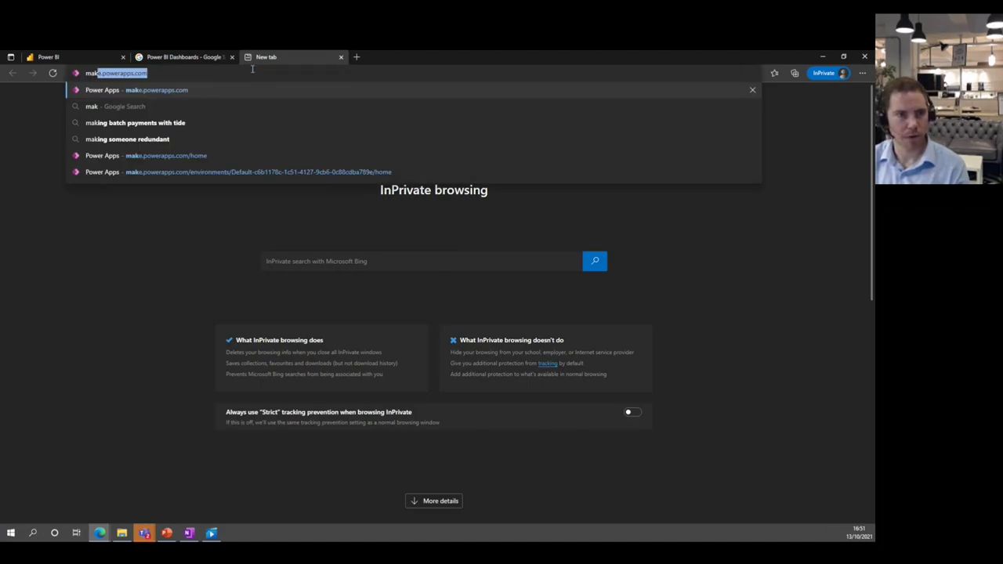
key(Return)
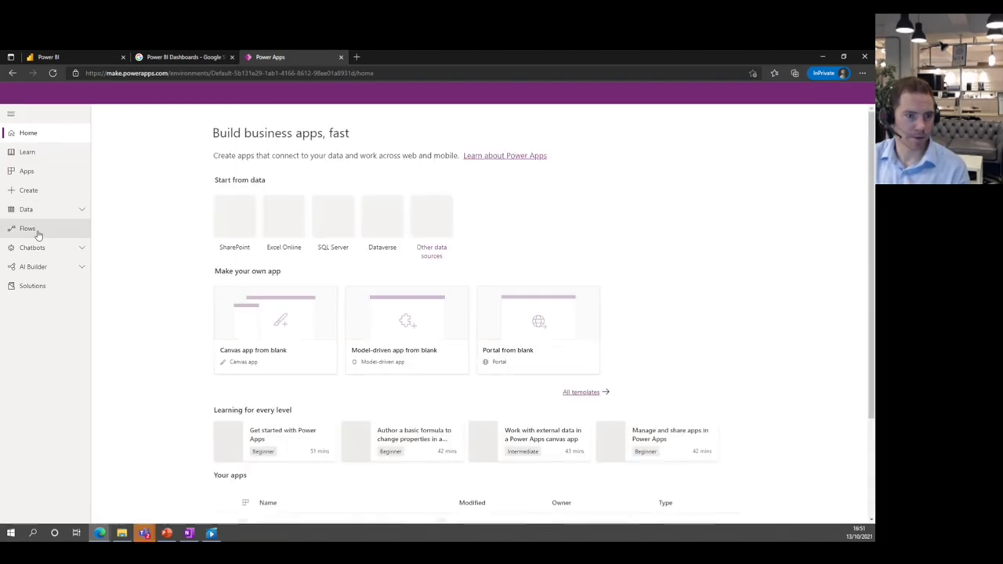
click(54, 210)
click(37, 266)
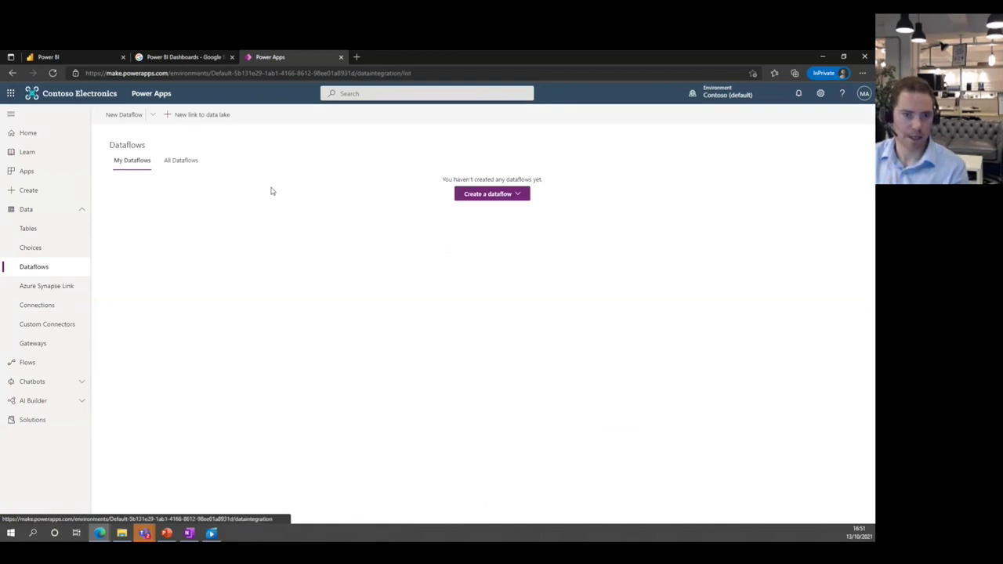
click(151, 116)
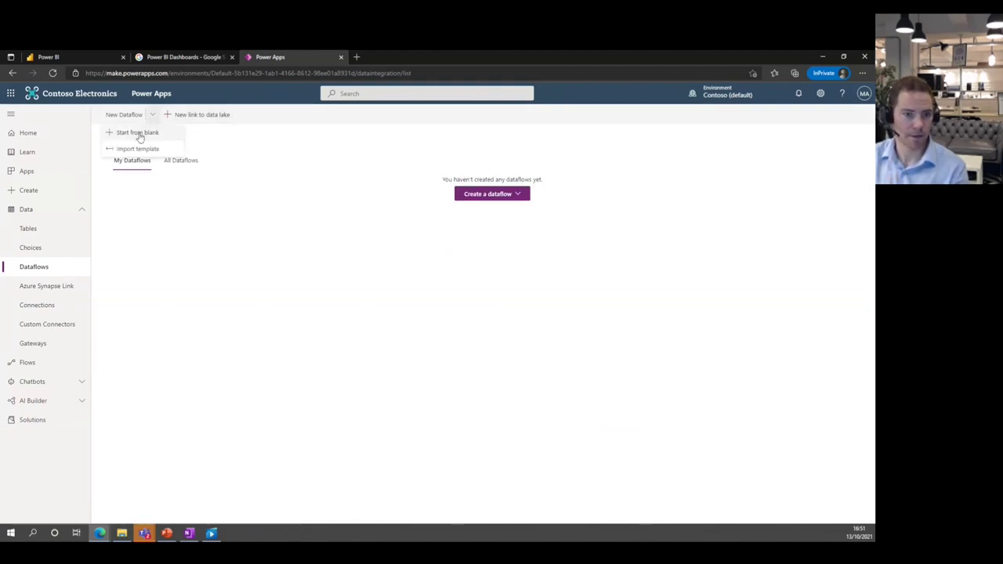
click(138, 132)
click(602, 257)
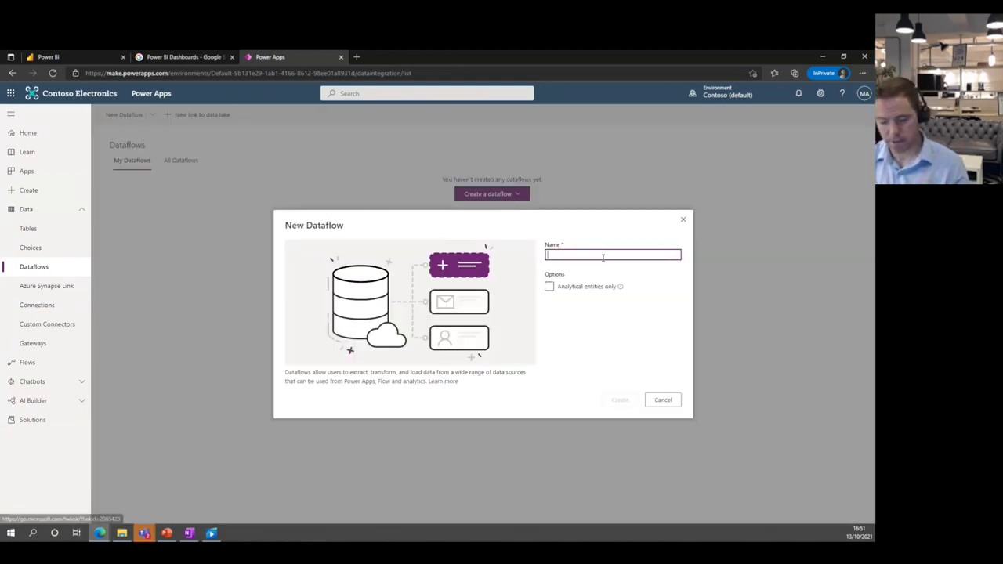
- Create the dataflow named Test and browse Online services, Power Platform and Database sources
text(Test)
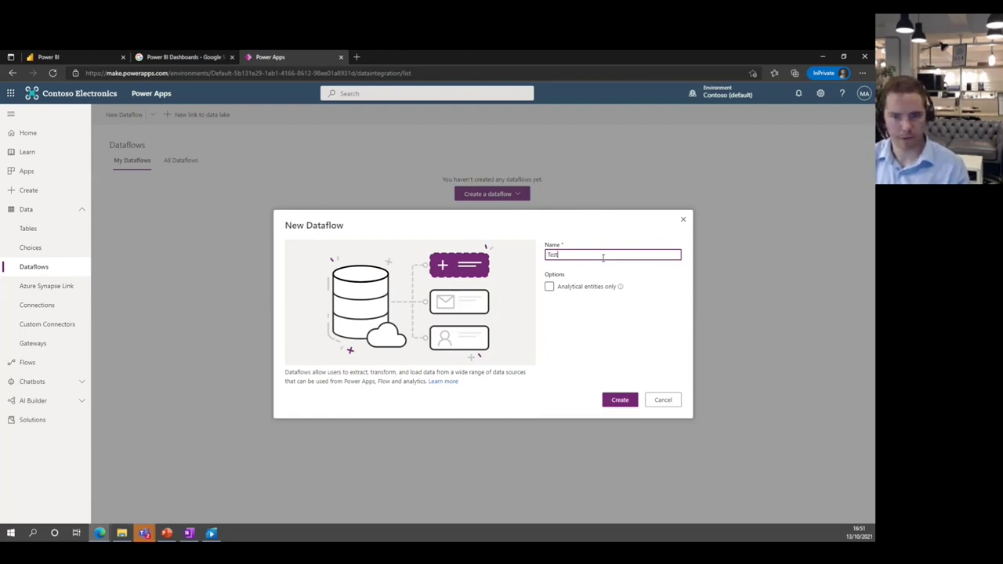
click(619, 399)
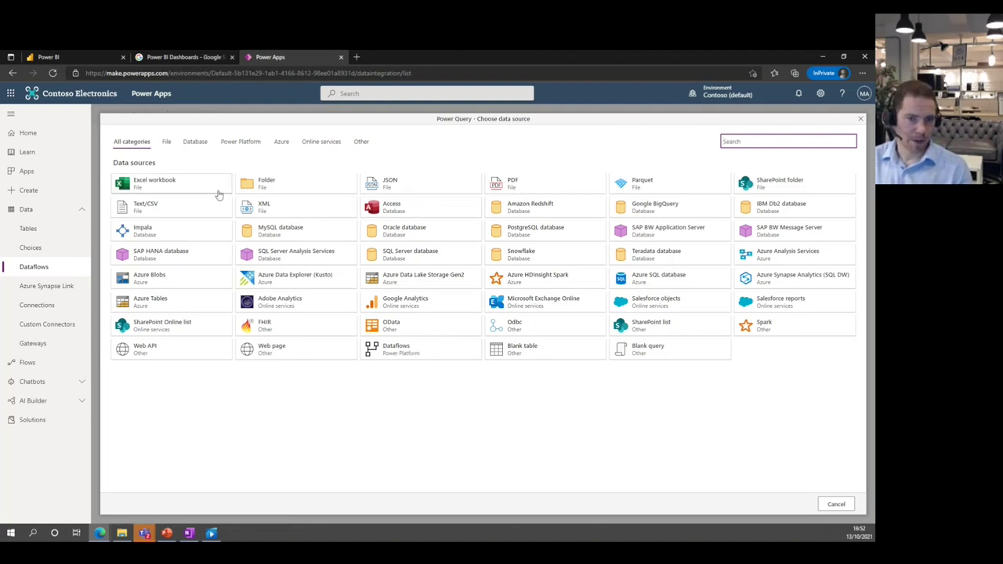
click(321, 142)
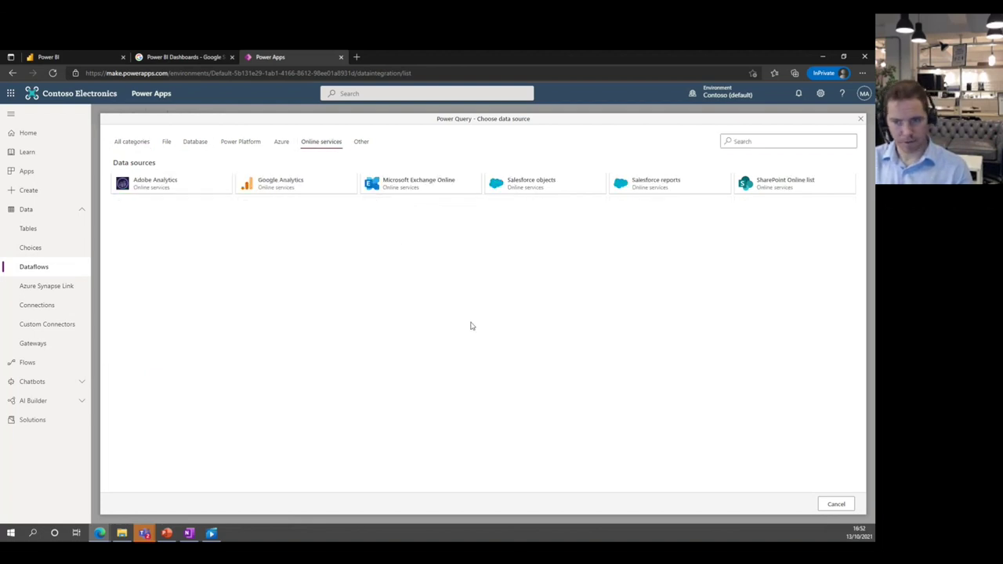
click(226, 142)
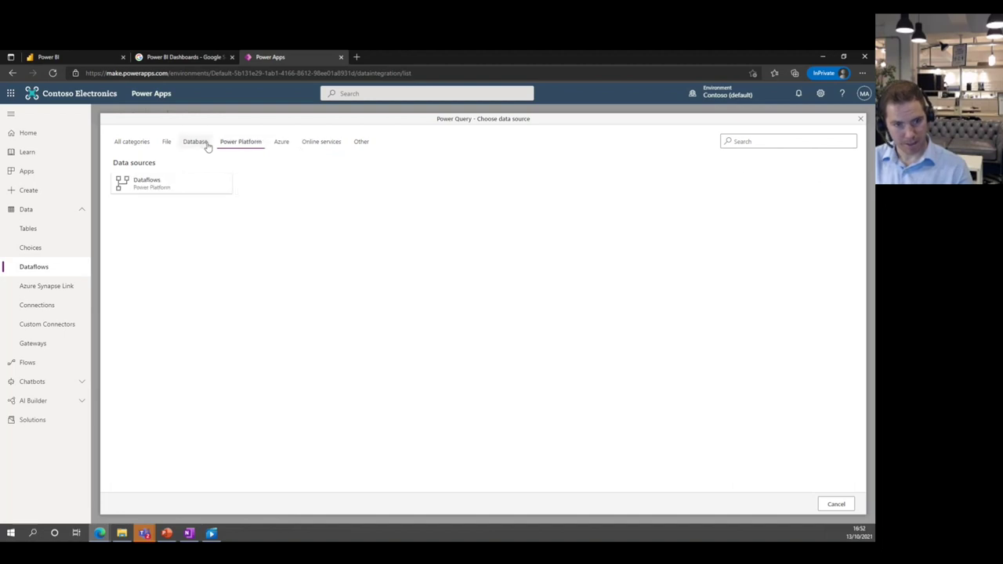
click(196, 142)
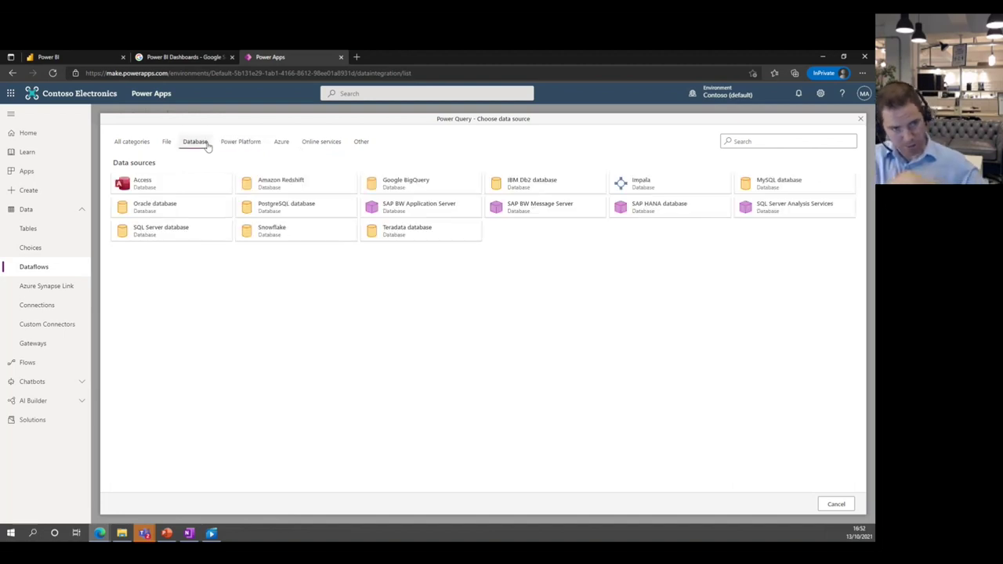
- Back in Power BI, open the Consumer Website traffic dataset, then bring up the DEMO slide
click(70, 53)
scroll(53, 455, down, 1)
click(57, 453)
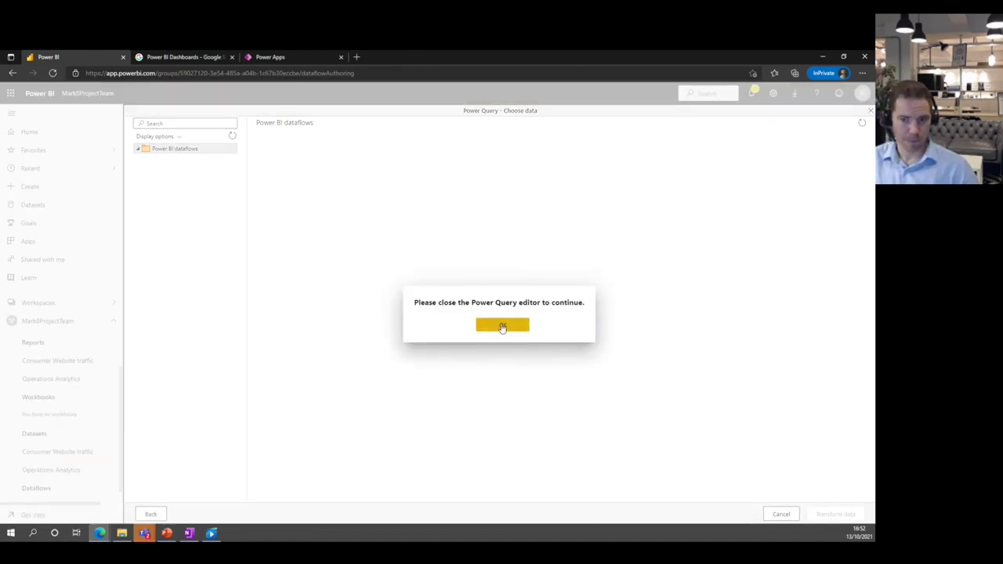
click(501, 326)
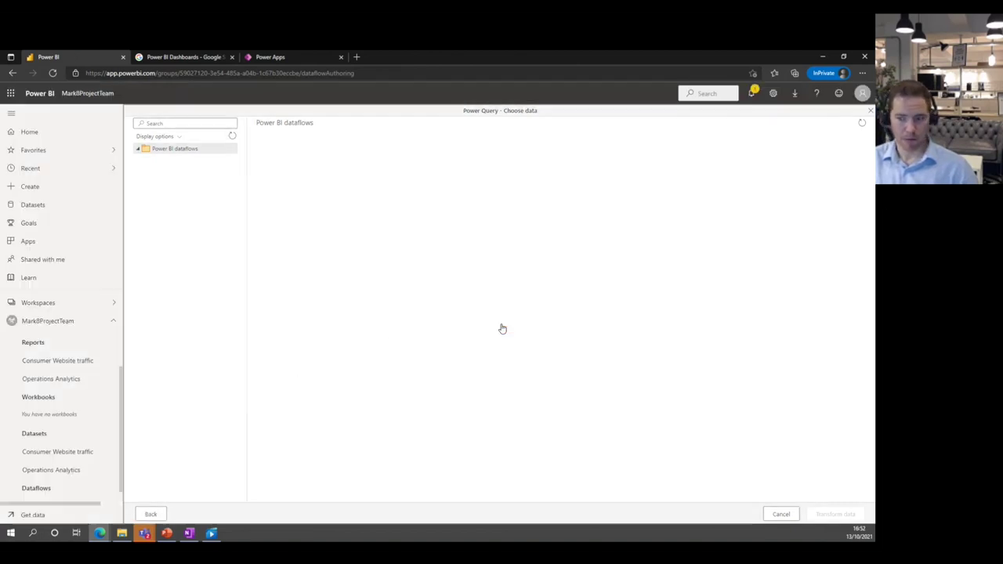
click(165, 534)
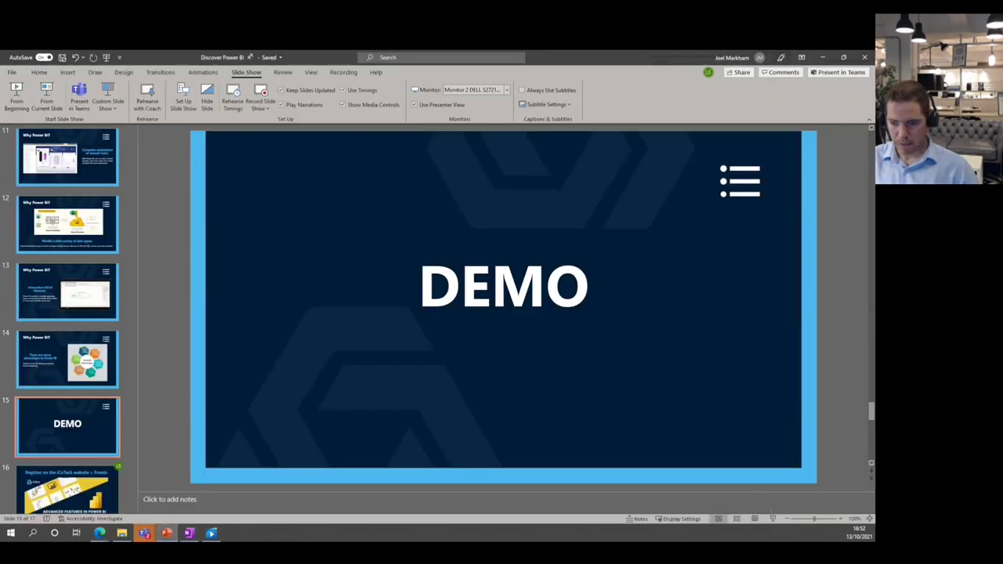